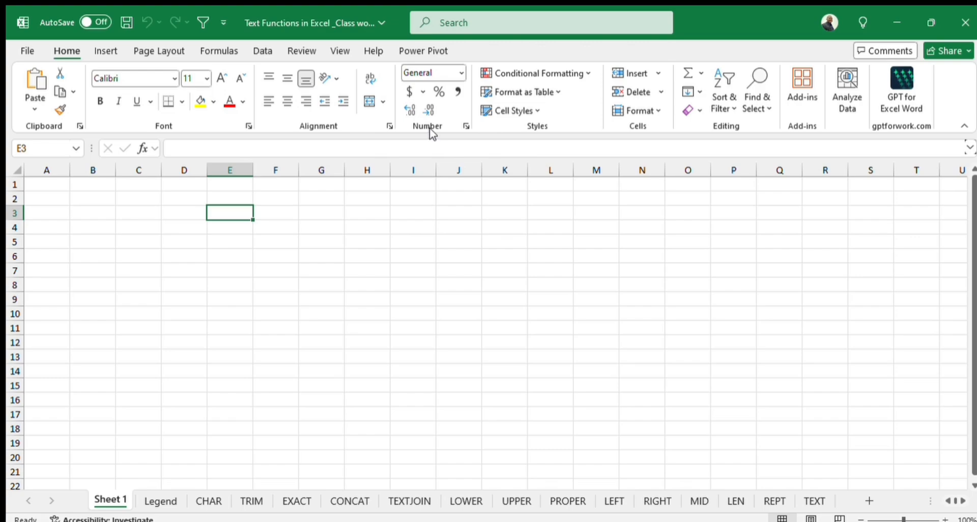
Look over the available number format, insert, page layout, formula and data commands, including where a formula is started.
click(459, 73)
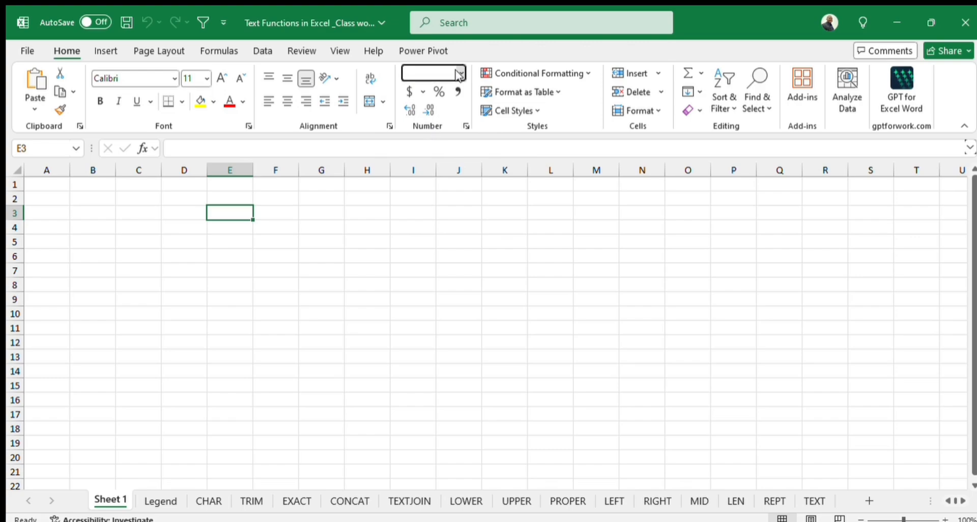
click(460, 75)
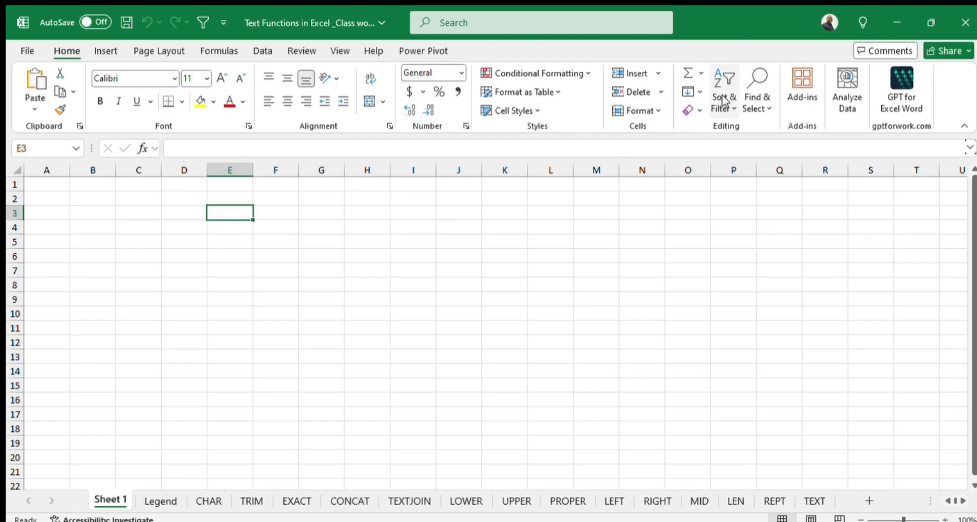
click(104, 56)
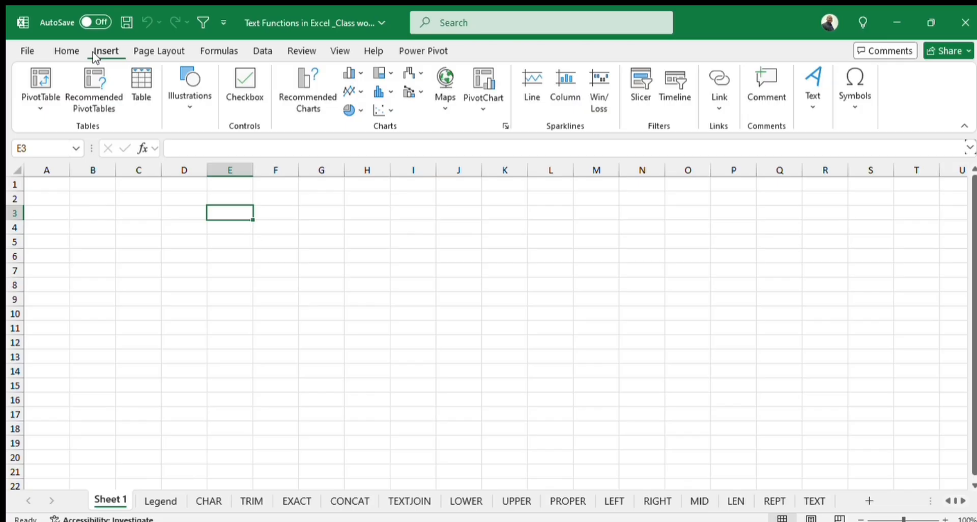
click(155, 51)
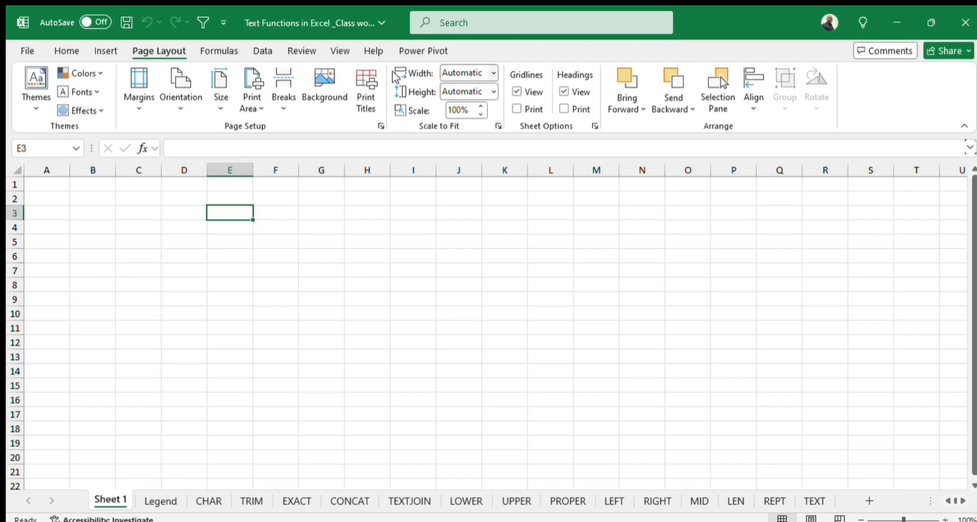
click(219, 50)
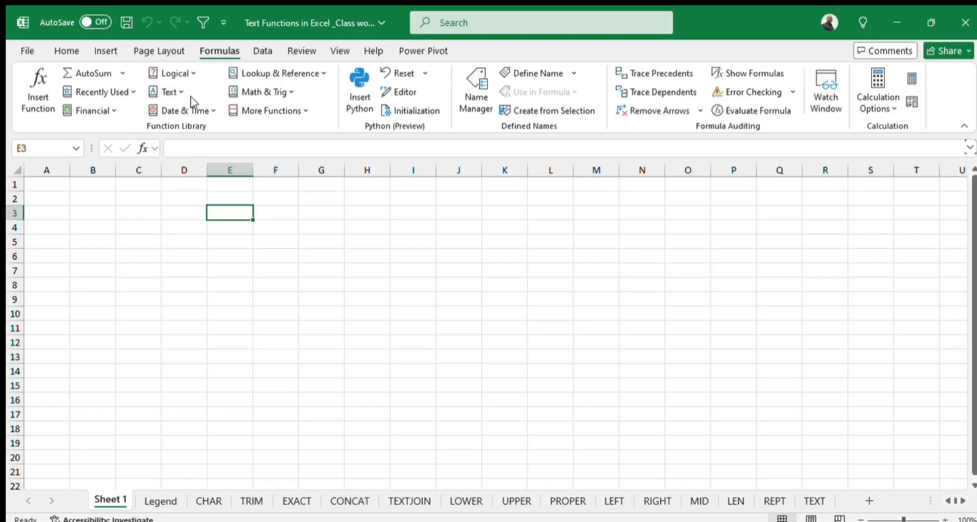
click(267, 148)
text(=)
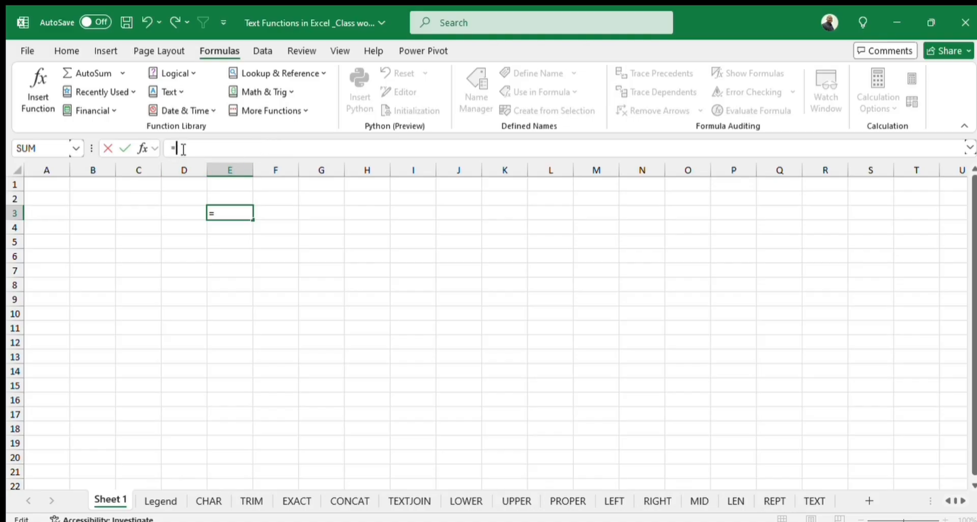
key(BackSpace)
click(264, 53)
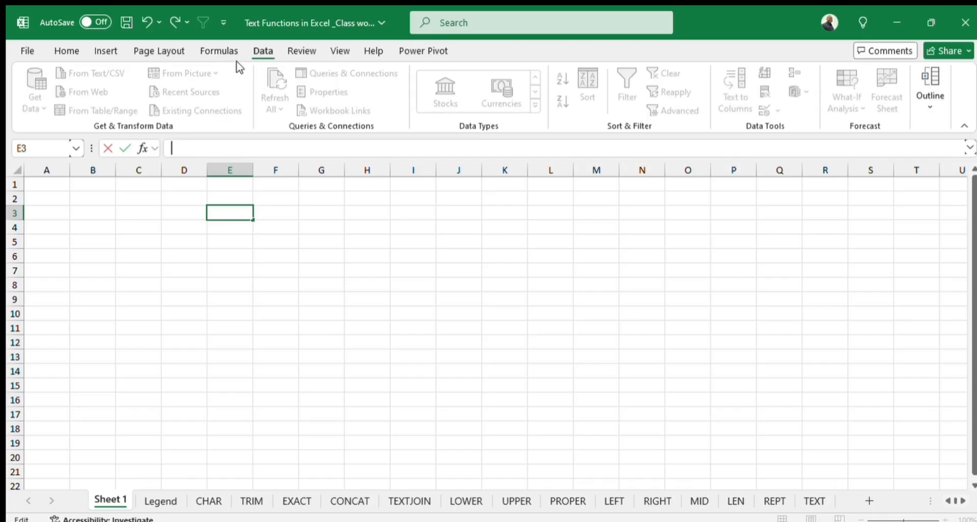
key(Escape)
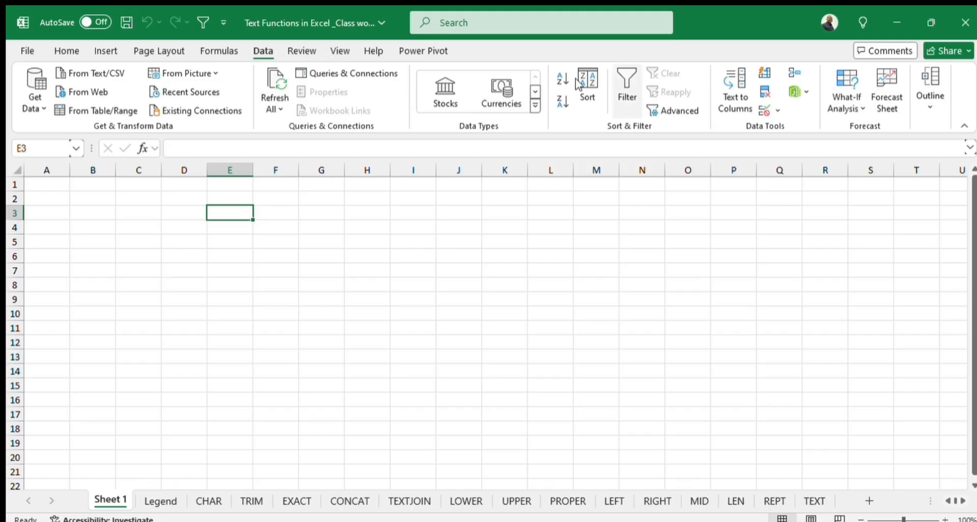
click(66, 51)
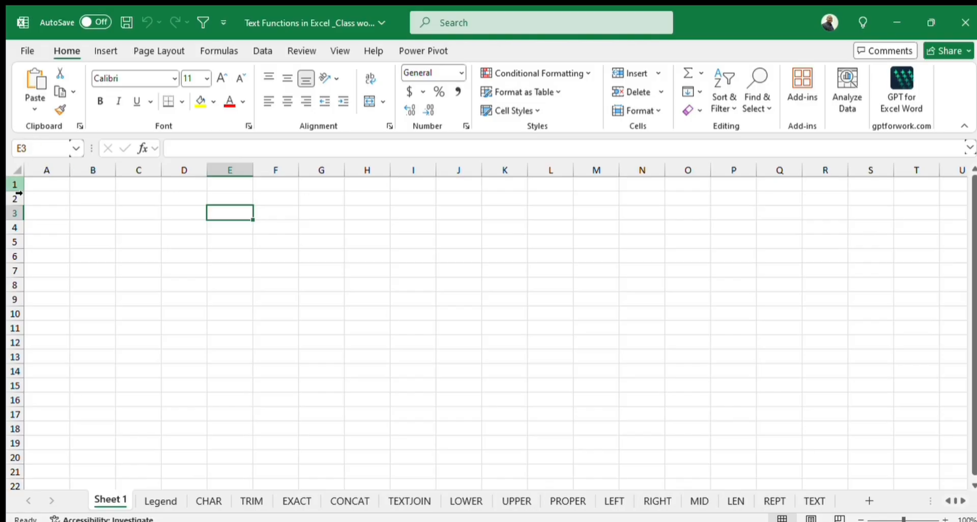
click(94, 185)
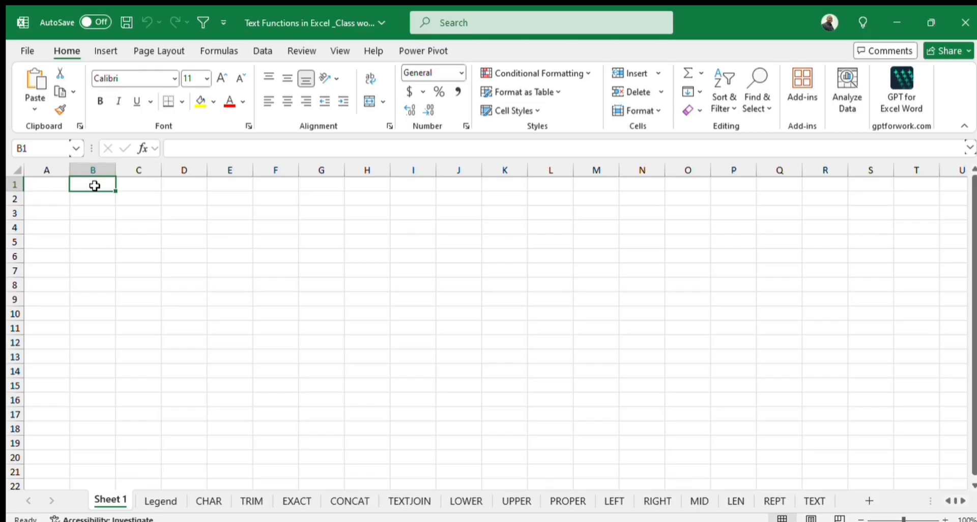
click(264, 218)
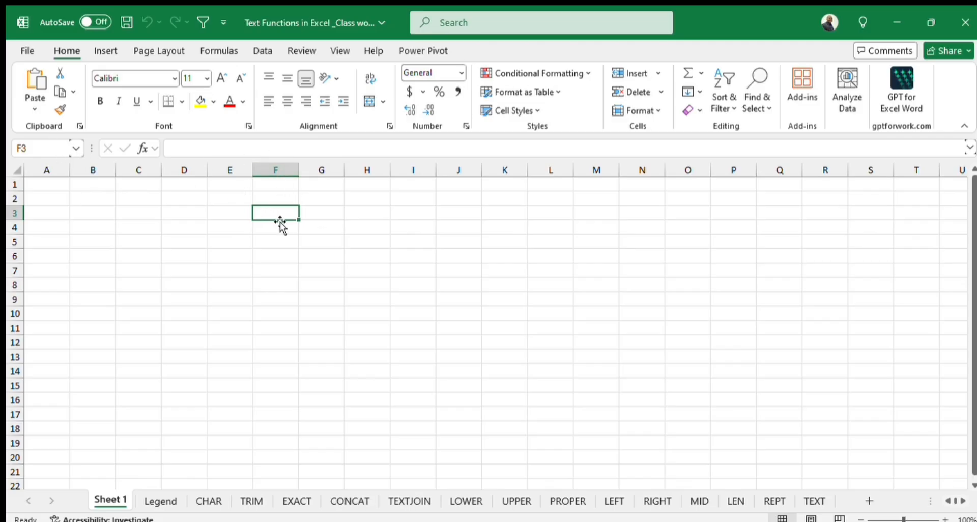
click(212, 146)
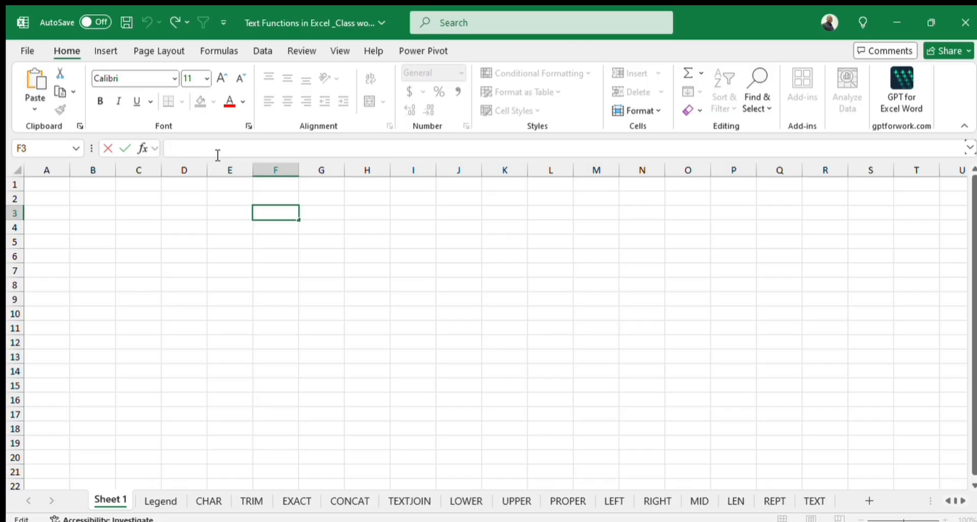
text(=)
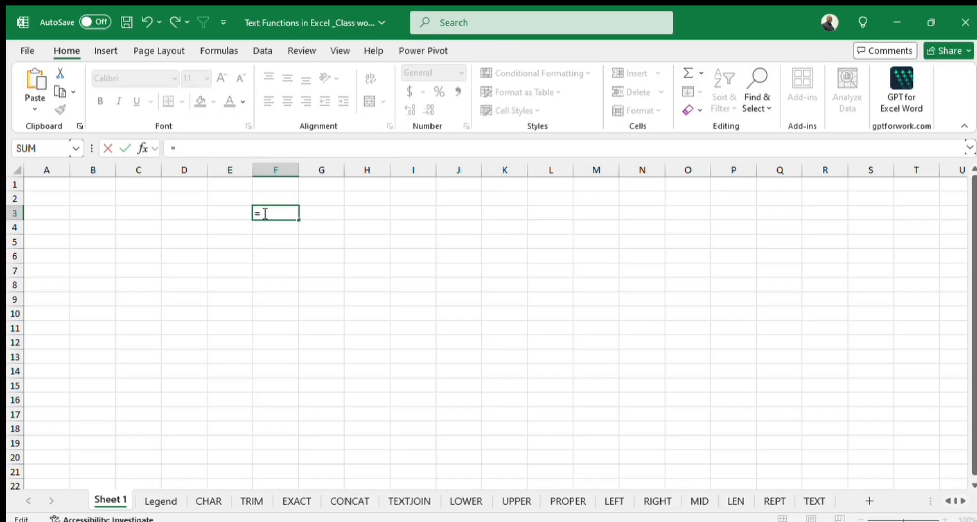
key(BackSpace)
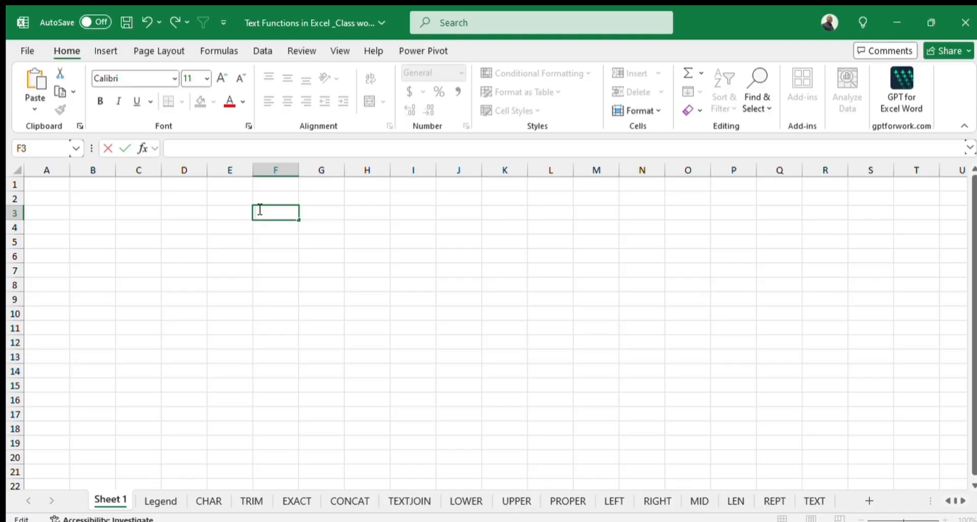
text(=)
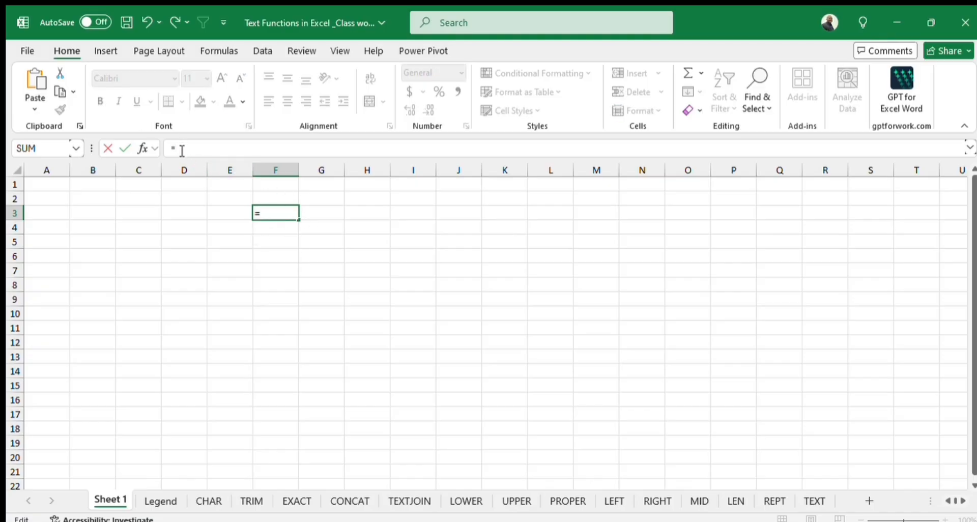
key(BackSpace)
click(222, 209)
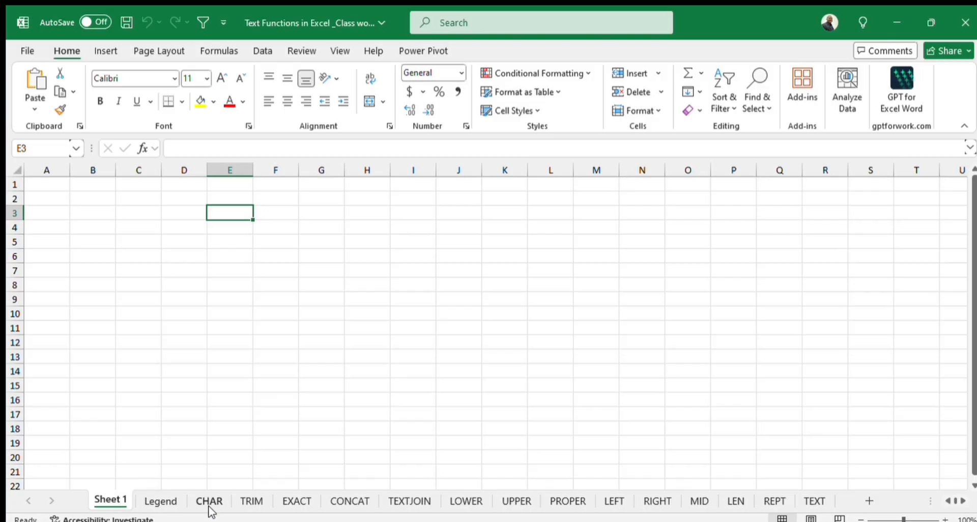
double_click(104, 499)
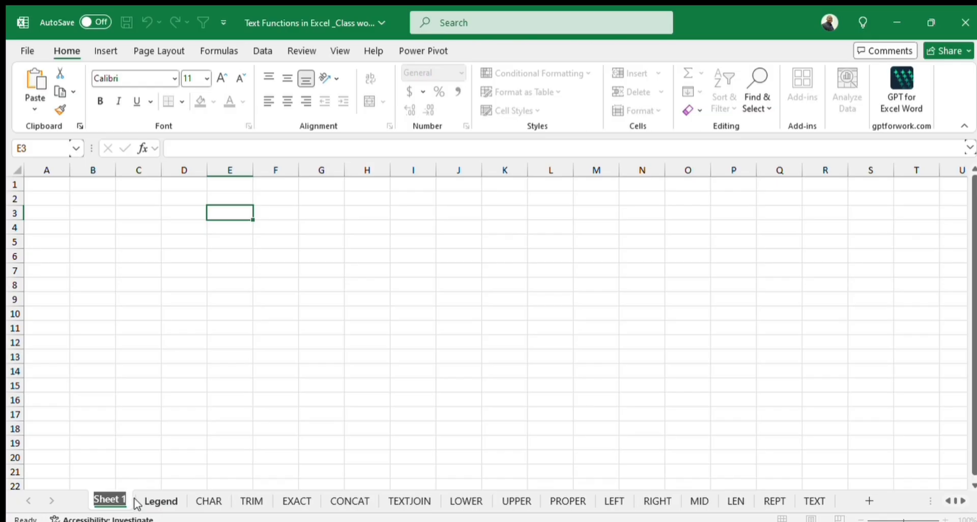
key(Escape)
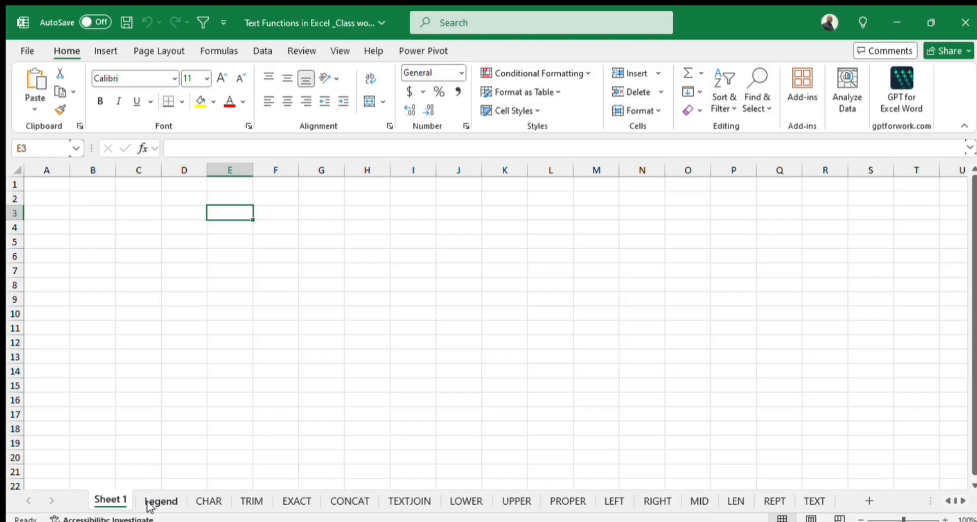
Read the function descriptions on the Legend sheet and clear the existing results in C4:C12 on the CHAR sheet.
click(148, 503)
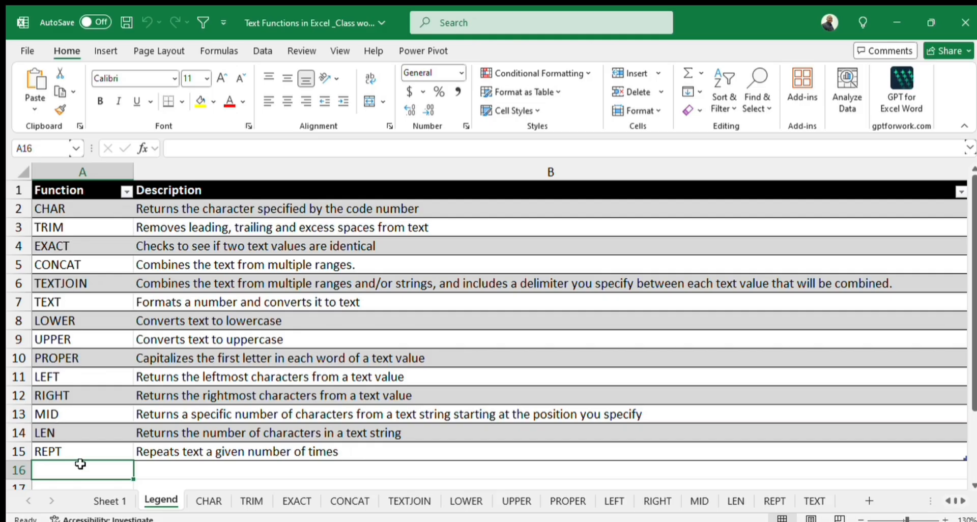
click(202, 502)
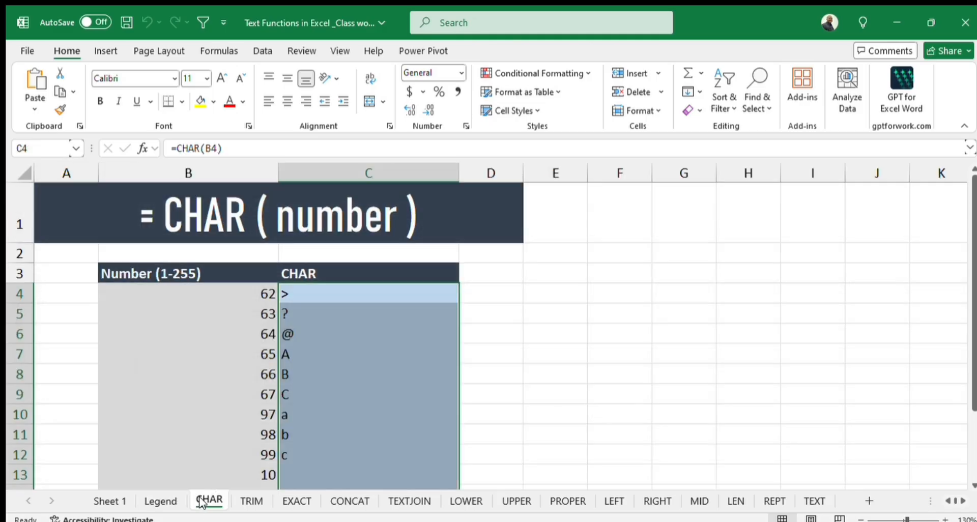
drag(294, 292, 328, 457)
key(Delete)
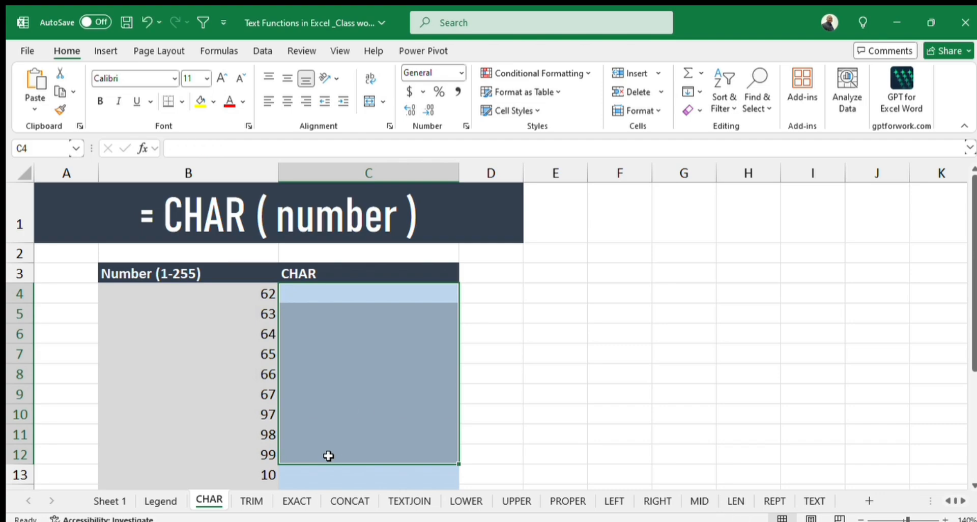
Enter the formula =CHAR(B4) in cell C4 to convert the first number into its character.
click(331, 292)
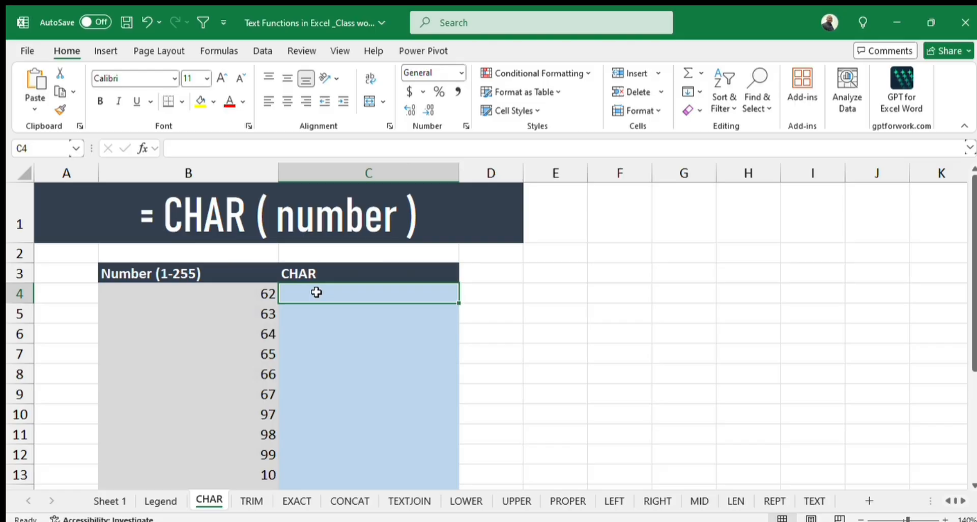
text(=char)
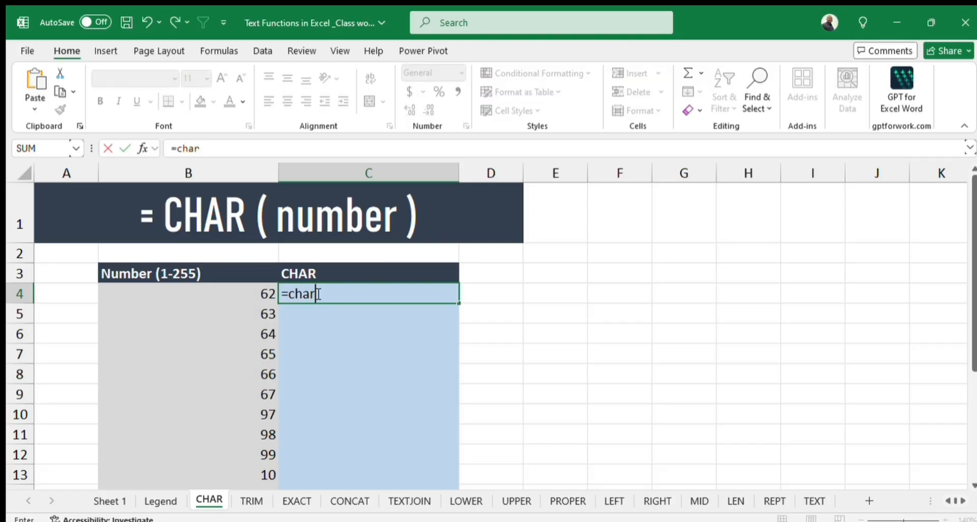
key(Tab)
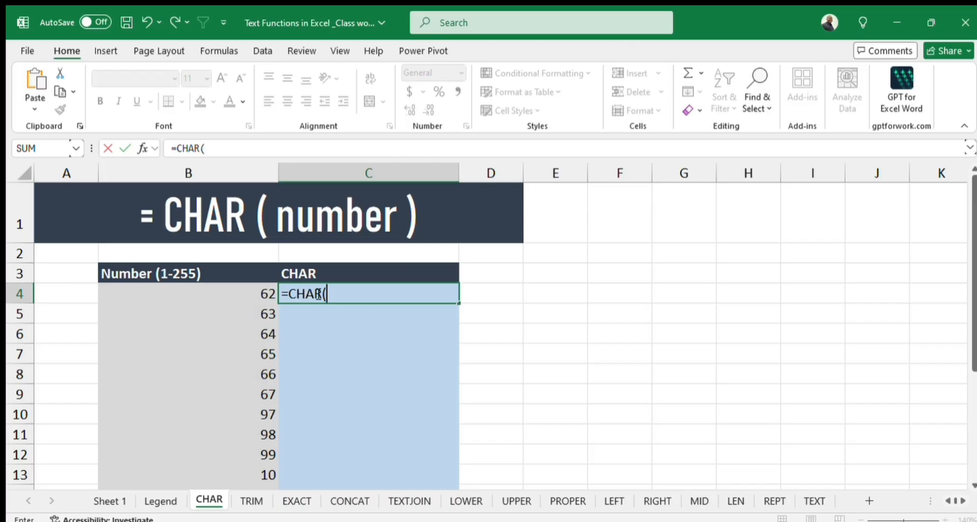
click(254, 294)
text())
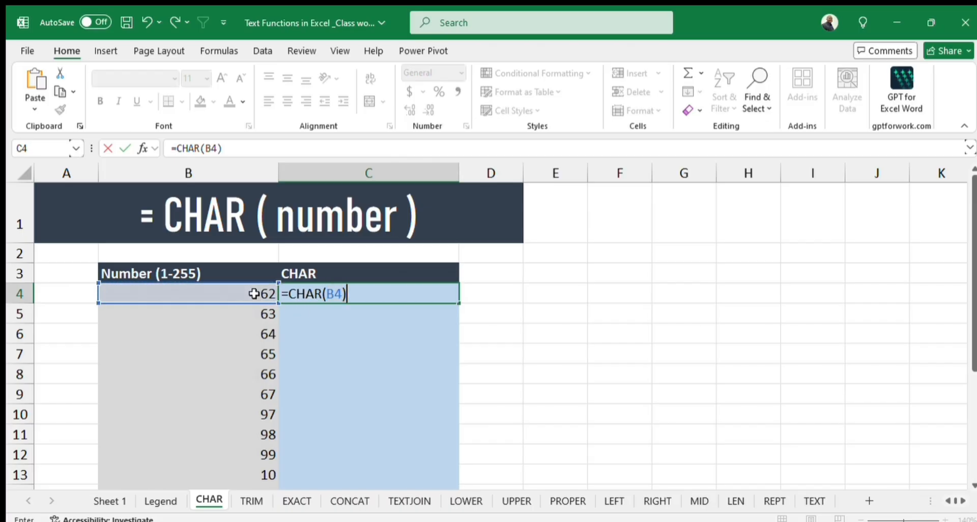
key(Return)
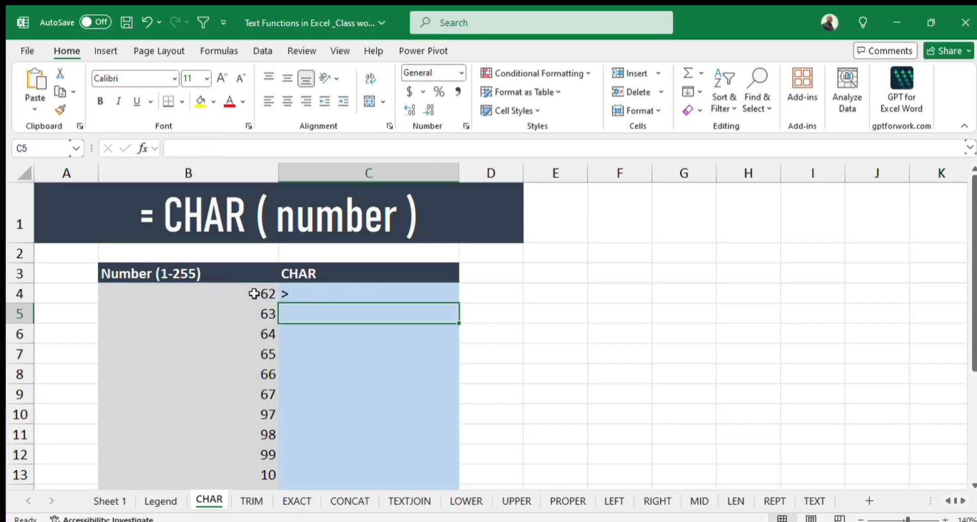
Fill the CHAR formula from C4 down through C16.
click(323, 294)
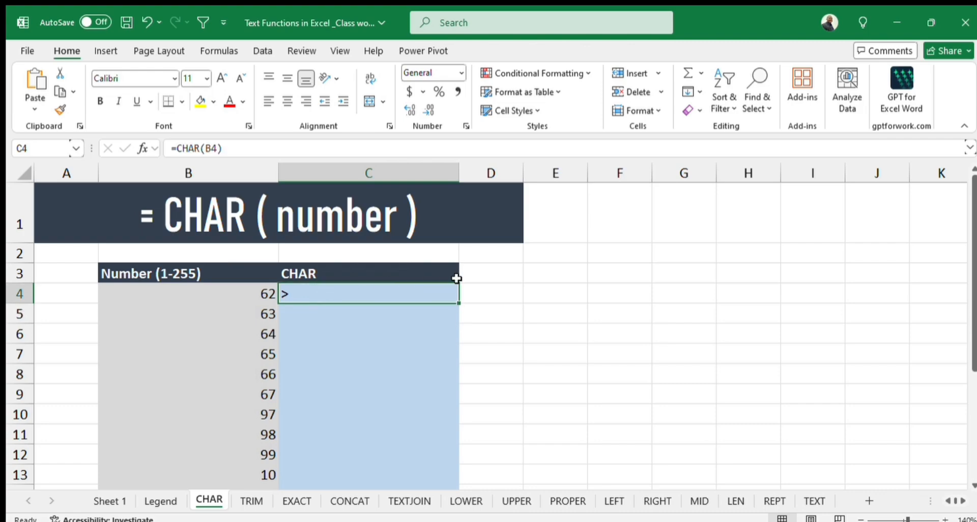
drag(459, 301, 448, 429)
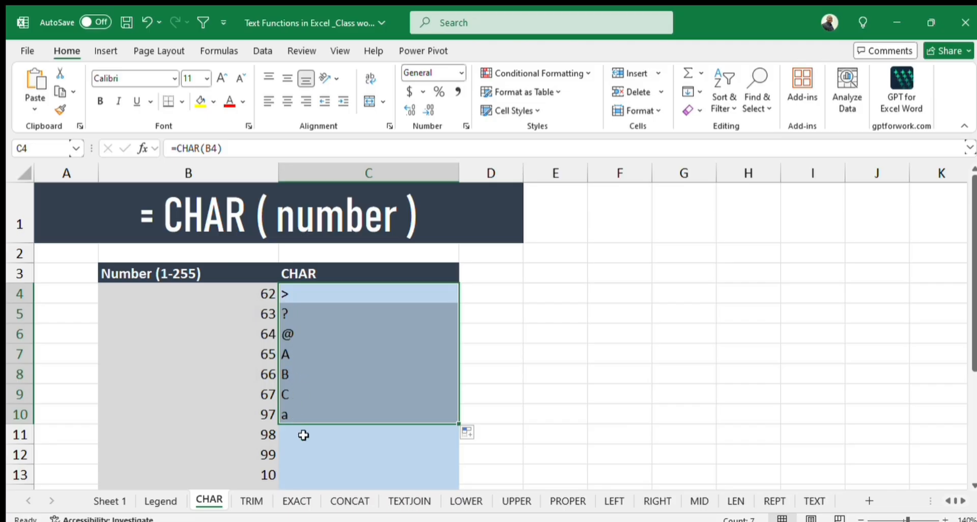
scroll(332, 449, down, 1)
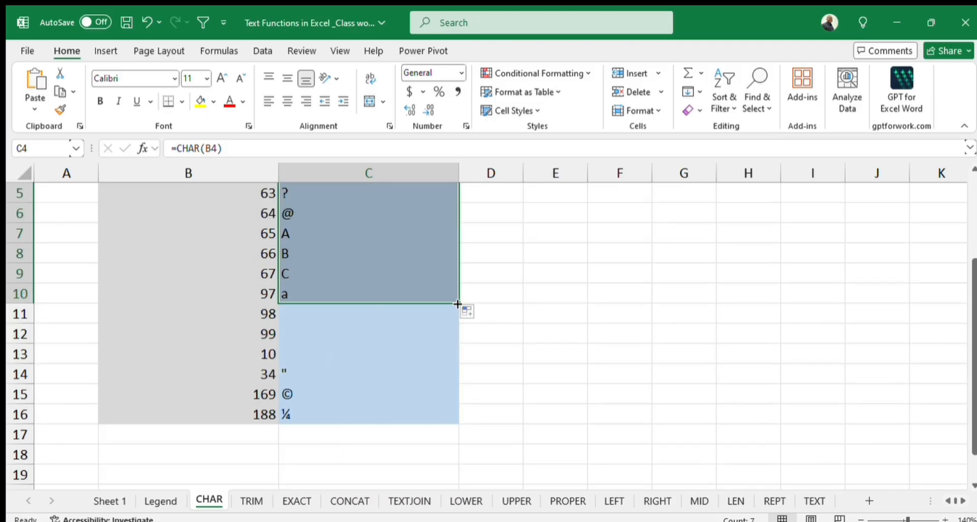
drag(459, 304, 442, 417)
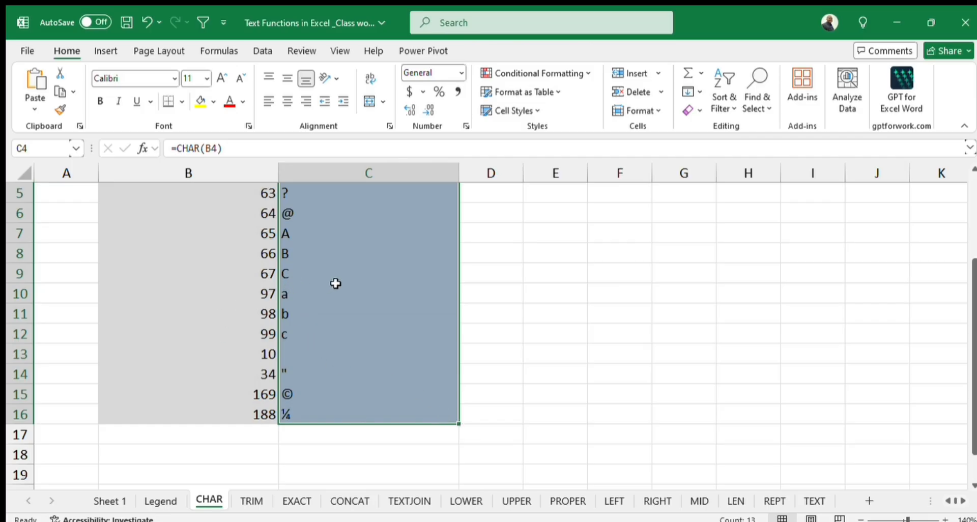
scroll(336, 281, up, 1)
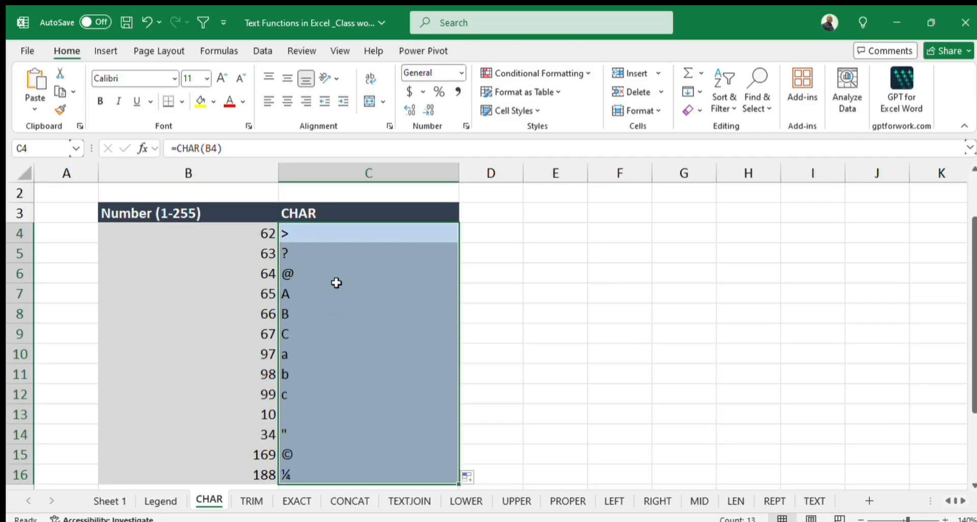
Clear the existing TRIM results in C4:C6 on the TRIM sheet.
click(252, 501)
click(509, 346)
drag(530, 359, 578, 399)
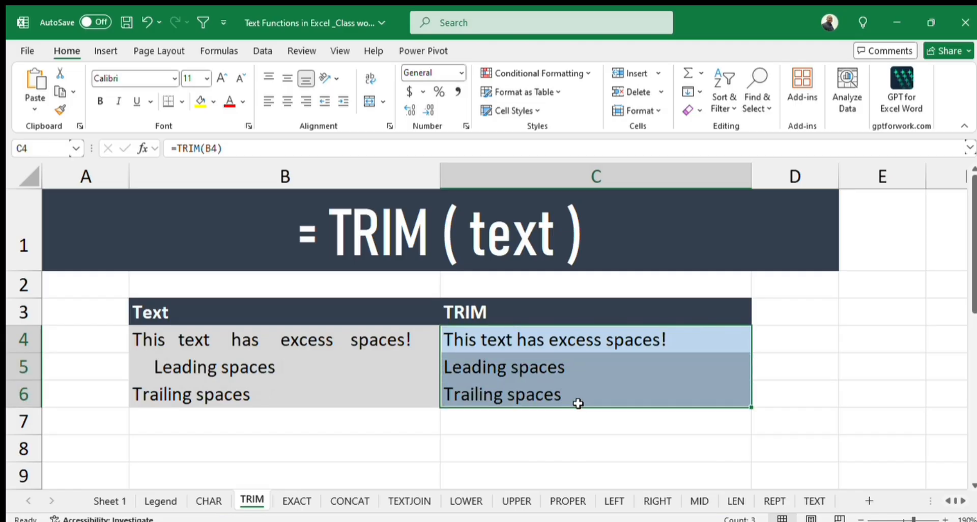
key(Delete)
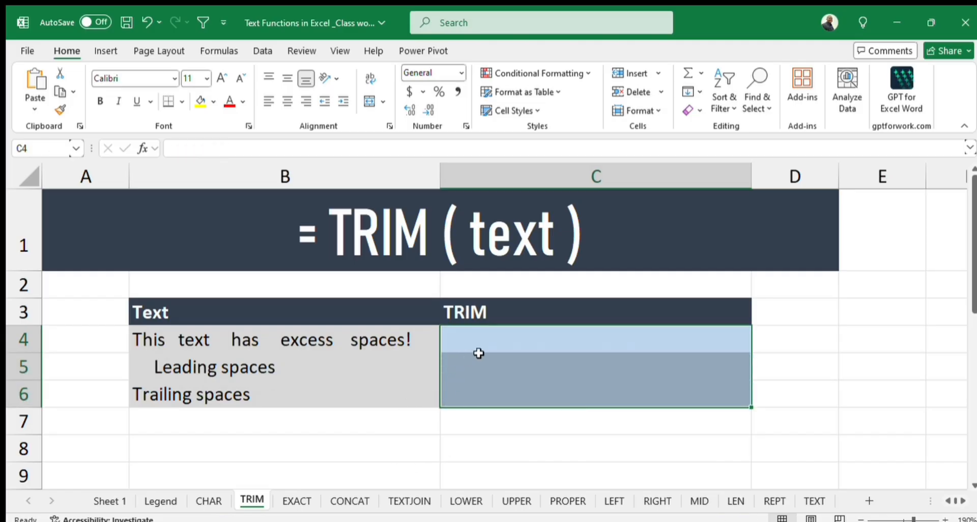
Enter Abuja in D3 and Abuja followed by trailing spaces in D4 as sample text on the TRIM sheet.
click(807, 314)
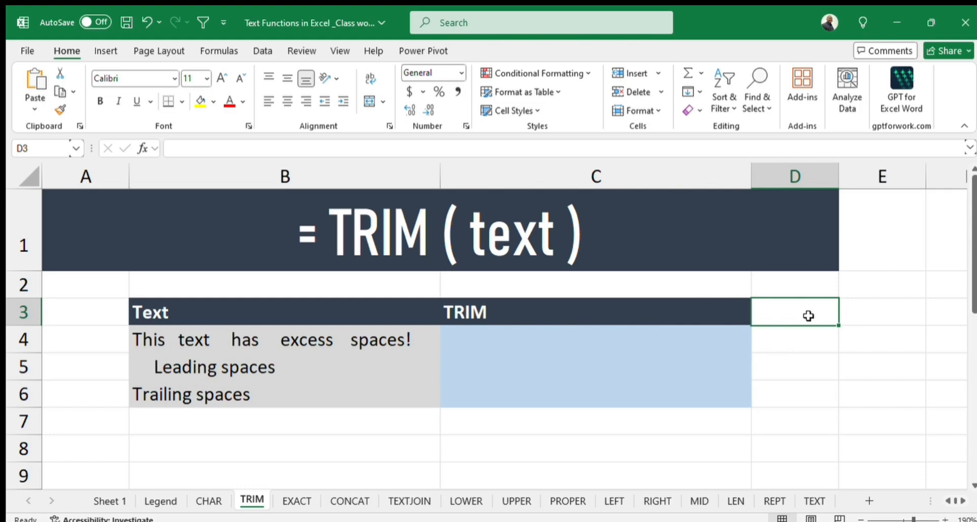
text(Ab)
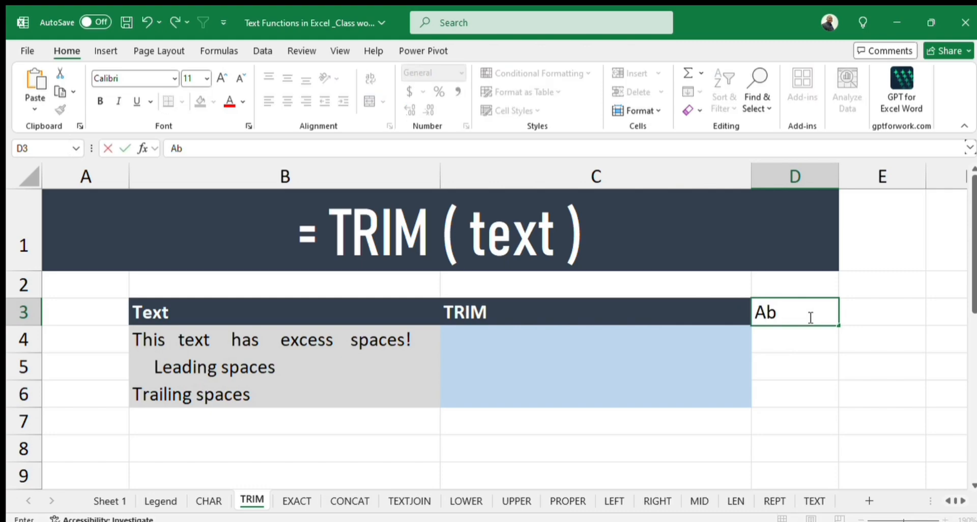
text(uja)
key(Return)
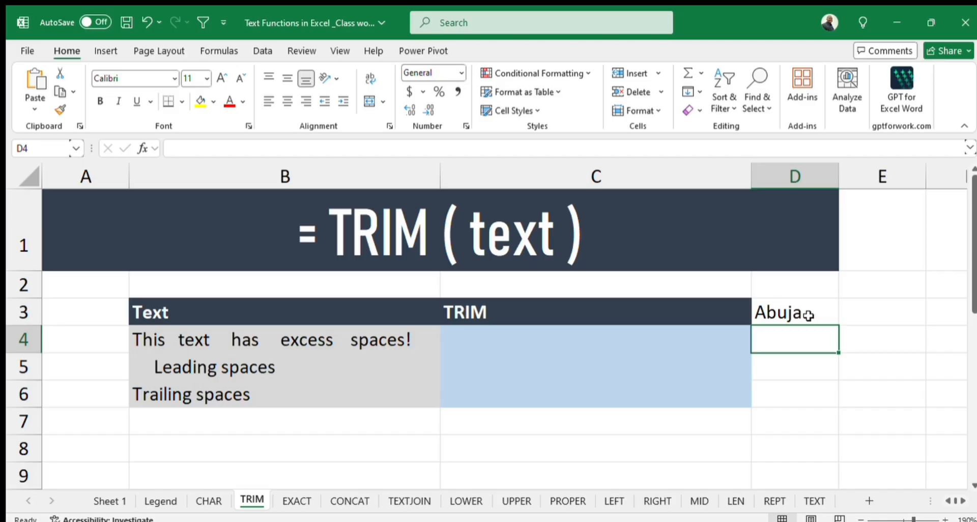
text(Abuja)
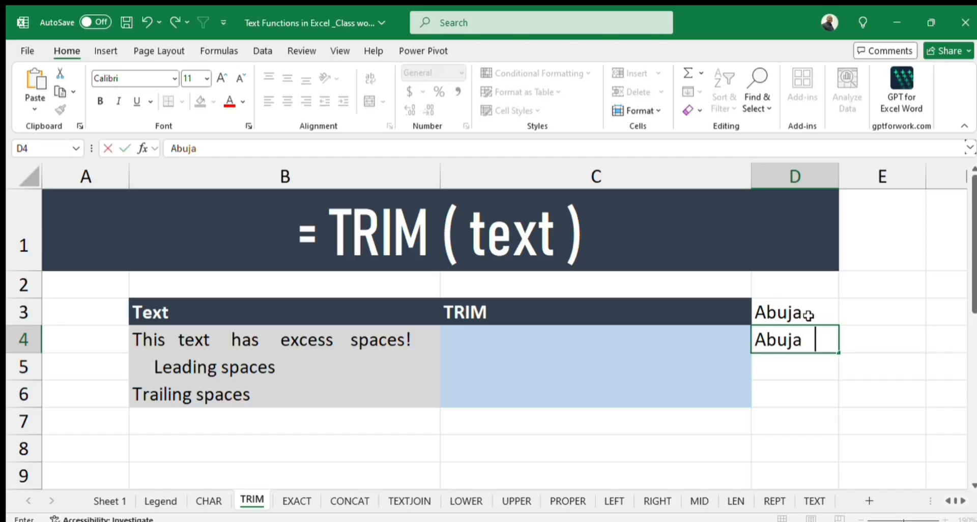
key(Return)
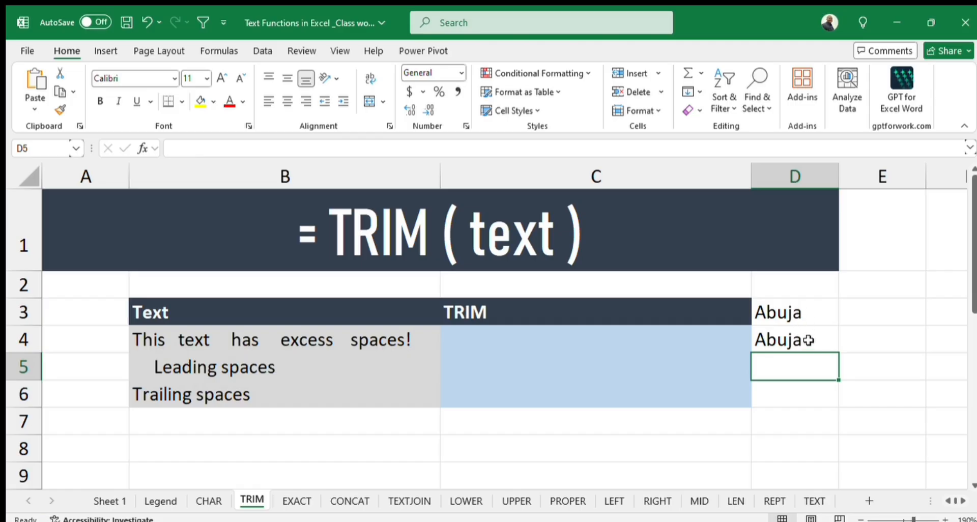
Inspect the trailing spaces in D4 in edit mode, and clear the sample entries in D3:D4.
click(809, 340)
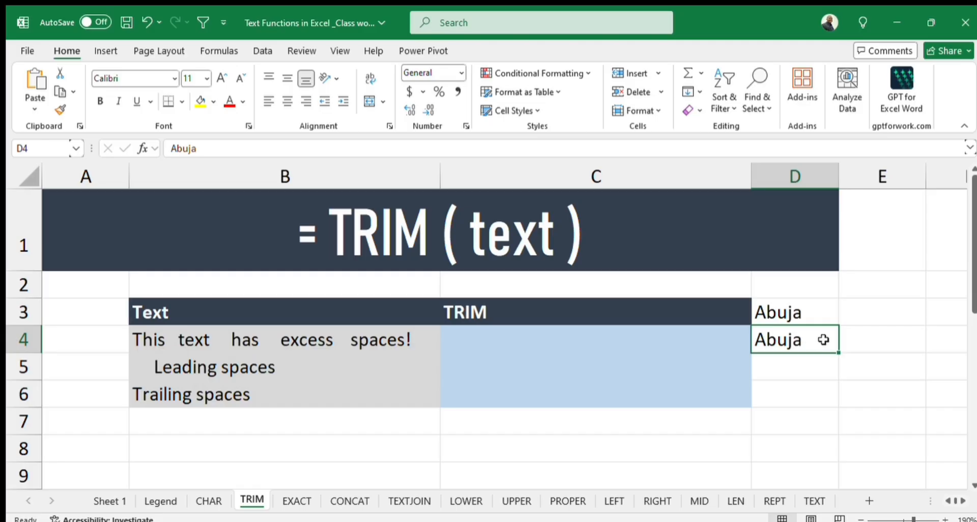
double_click(832, 340)
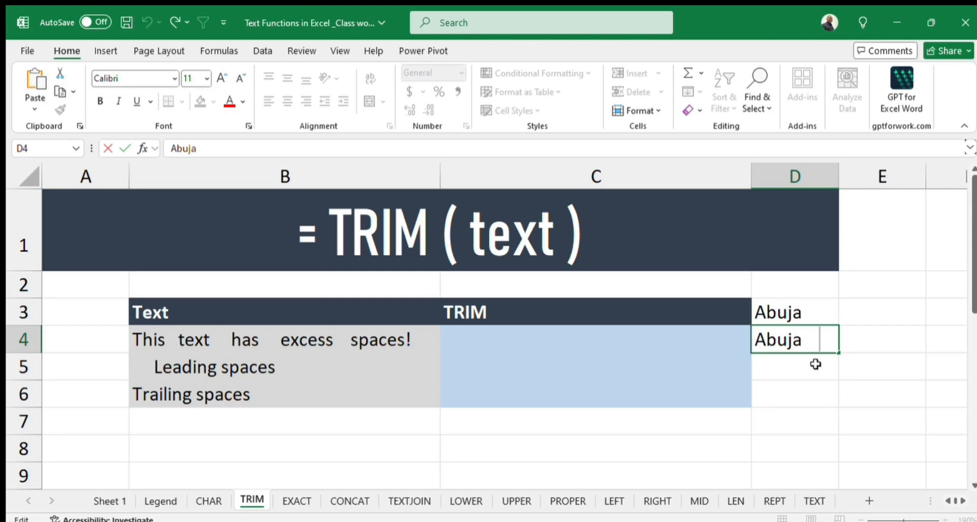
click(816, 365)
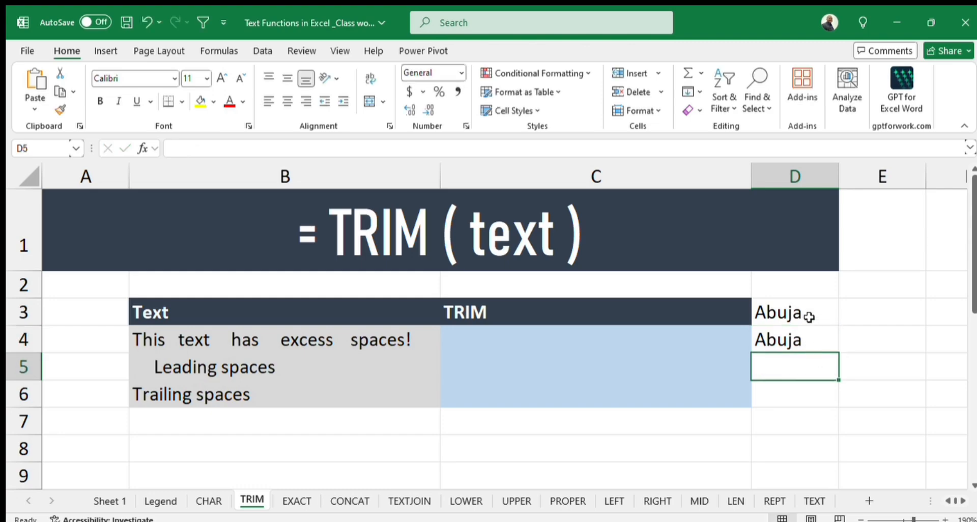
drag(803, 312, 809, 341)
key(Delete)
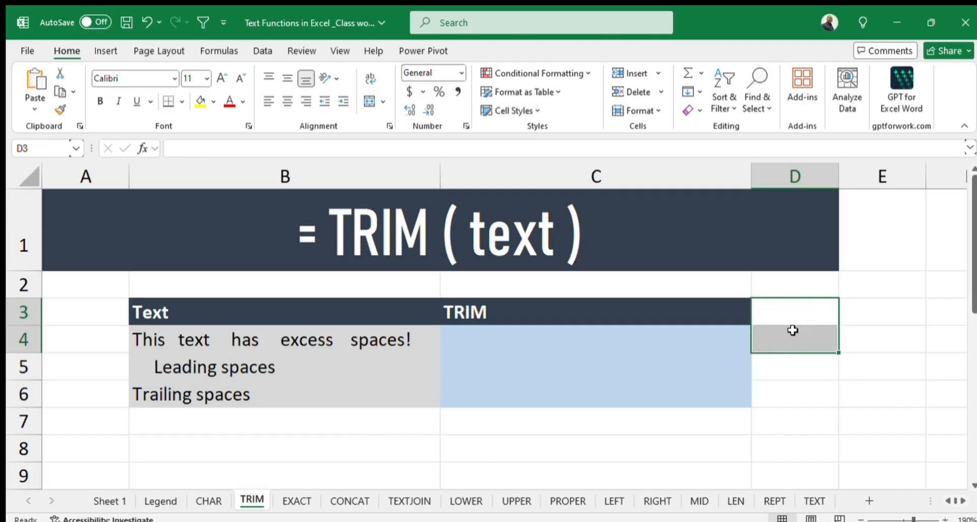
Check the trailing spaces in B6, and enter the formula =TRIM(B4) in cell C4.
click(521, 332)
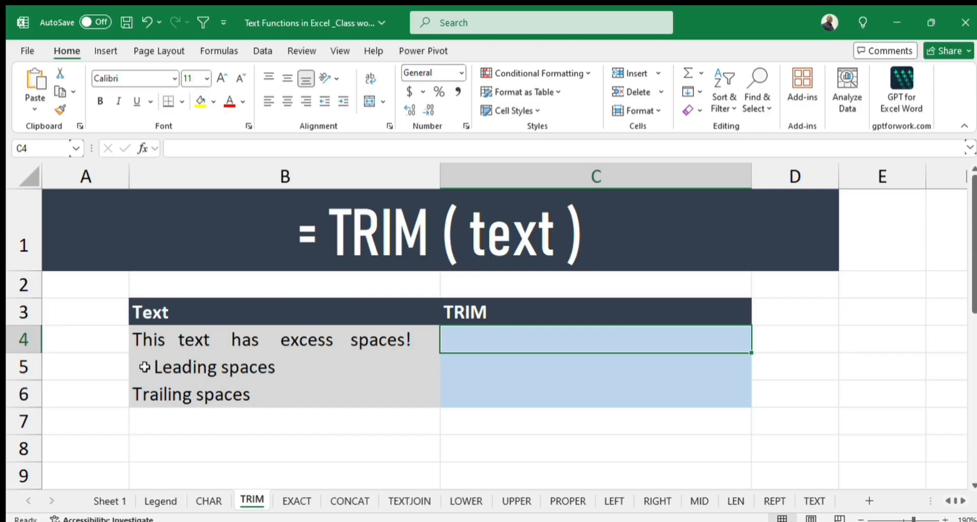
double_click(295, 398)
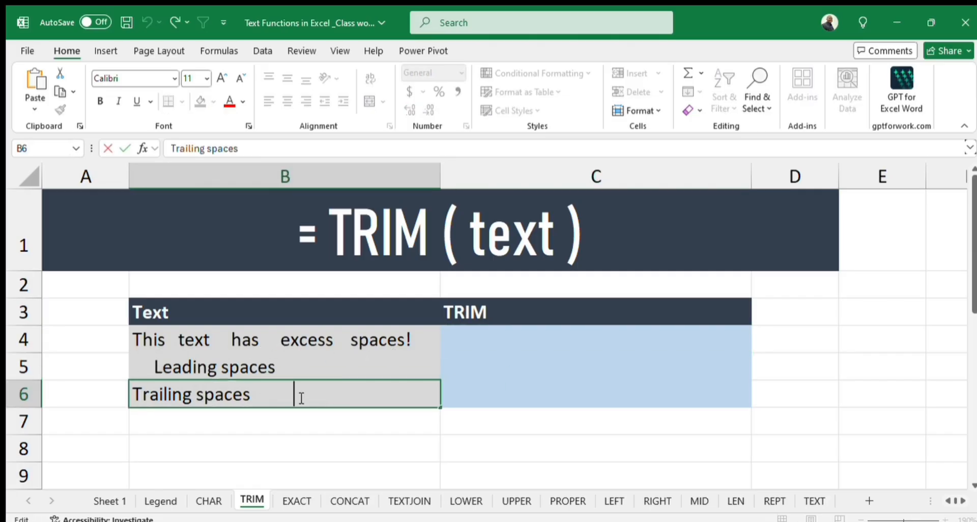
click(537, 331)
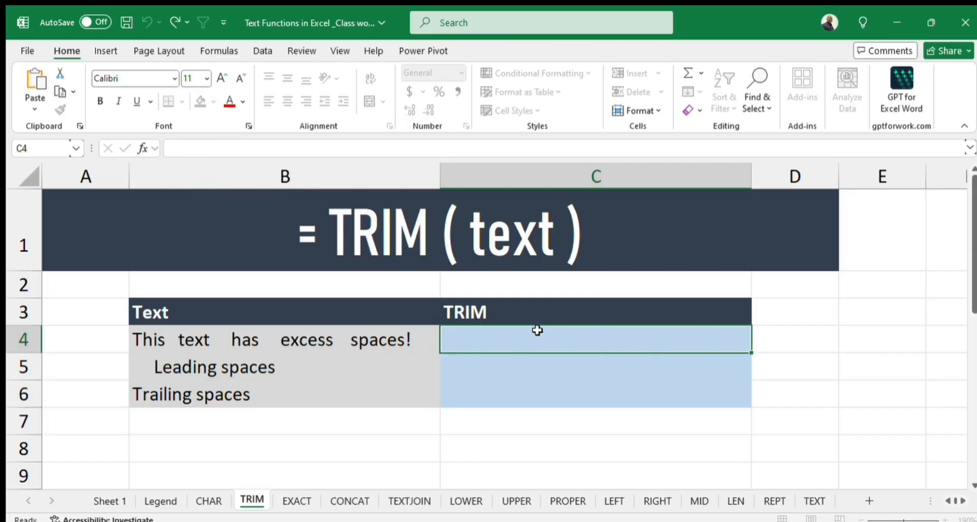
text(=trim)
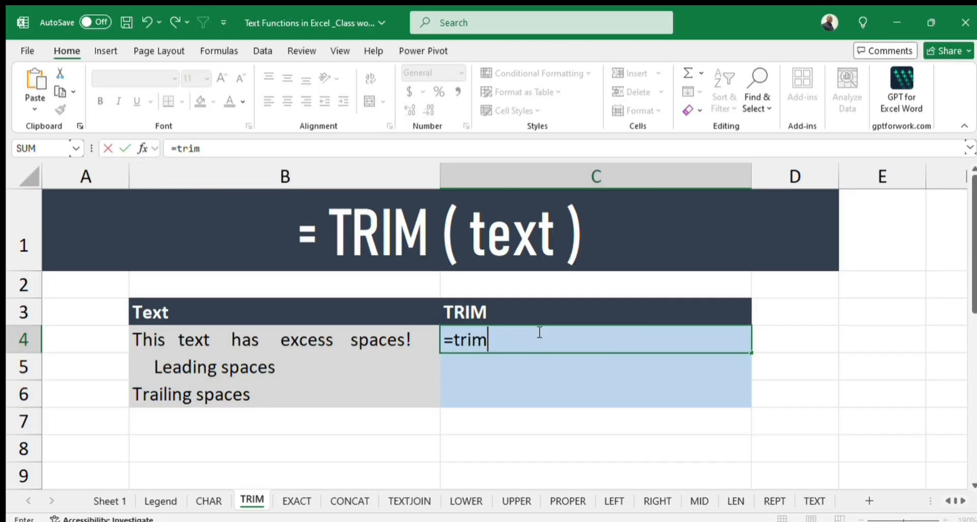
key(Tab)
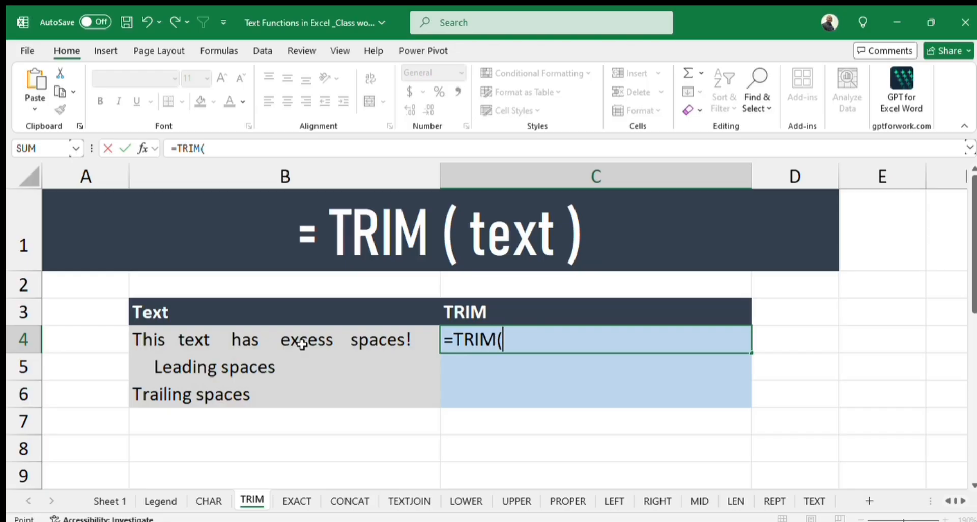
click(302, 344)
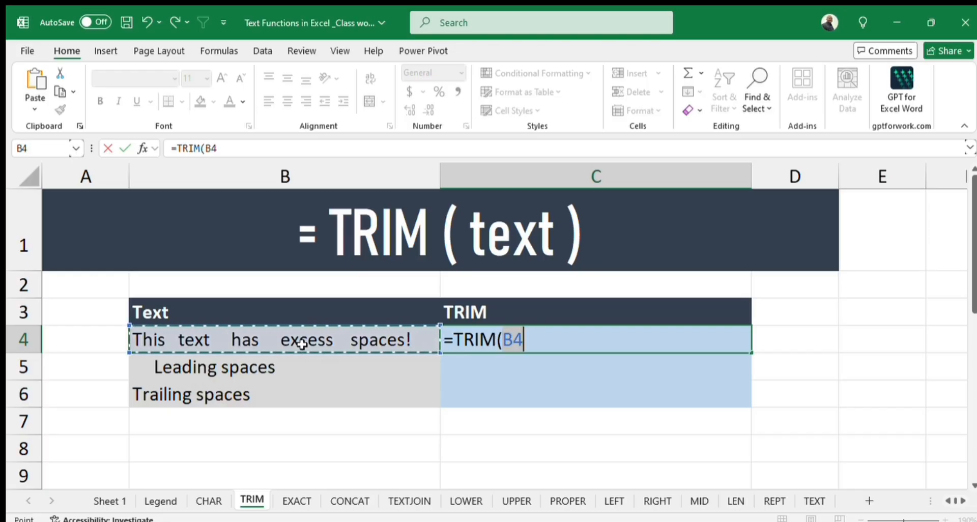
text())
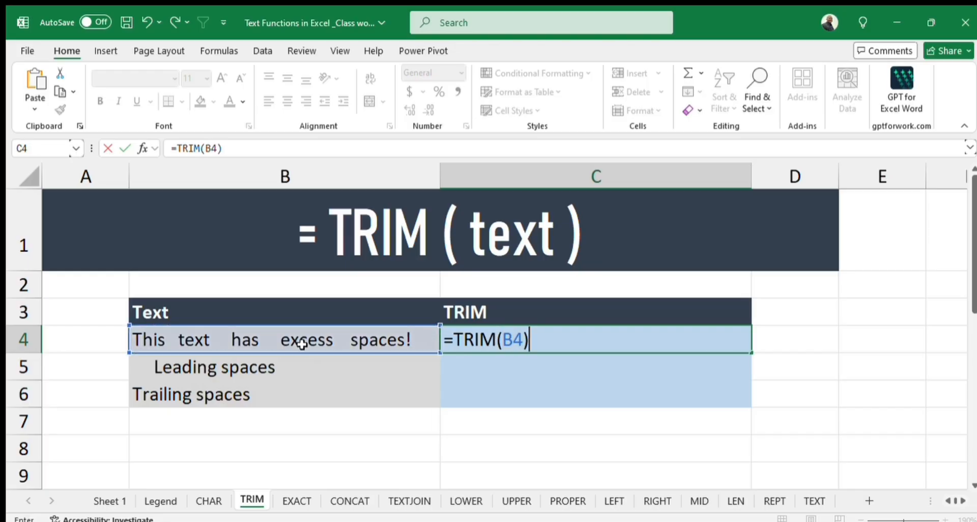
key(Return)
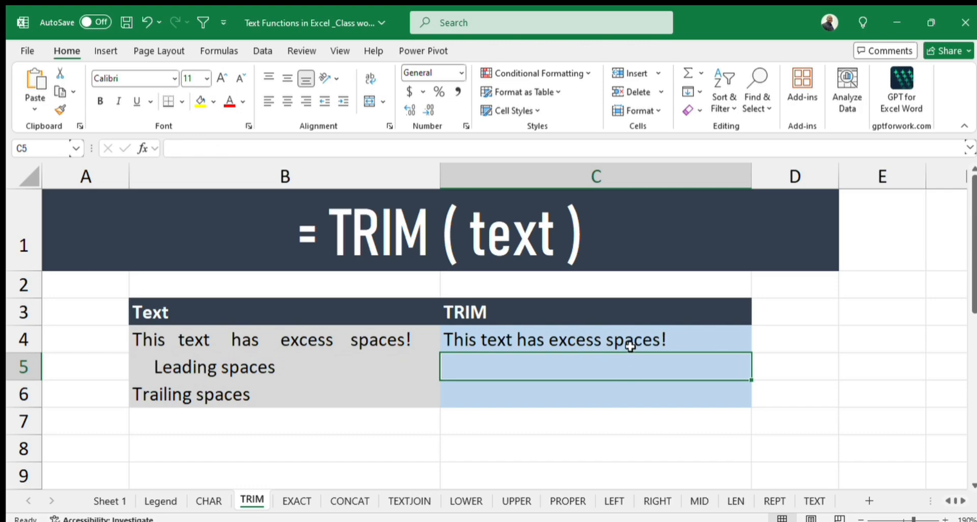
Fill the TRIM formula from C4 down through C6.
click(631, 346)
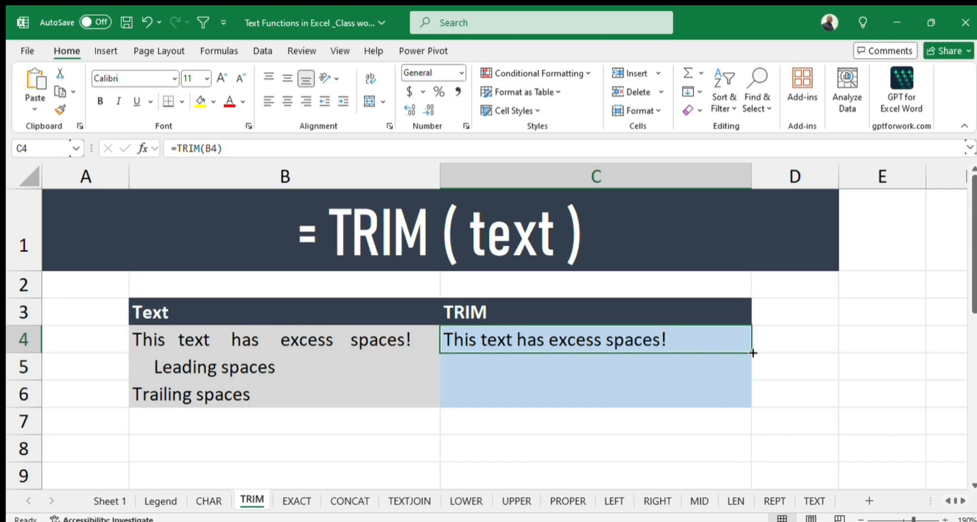
mouse_move(753, 353)
mouse_down()
mouse_move(750, 369)
mouse_move(752, 352)
mouse_up()
drag(752, 353, 751, 407)
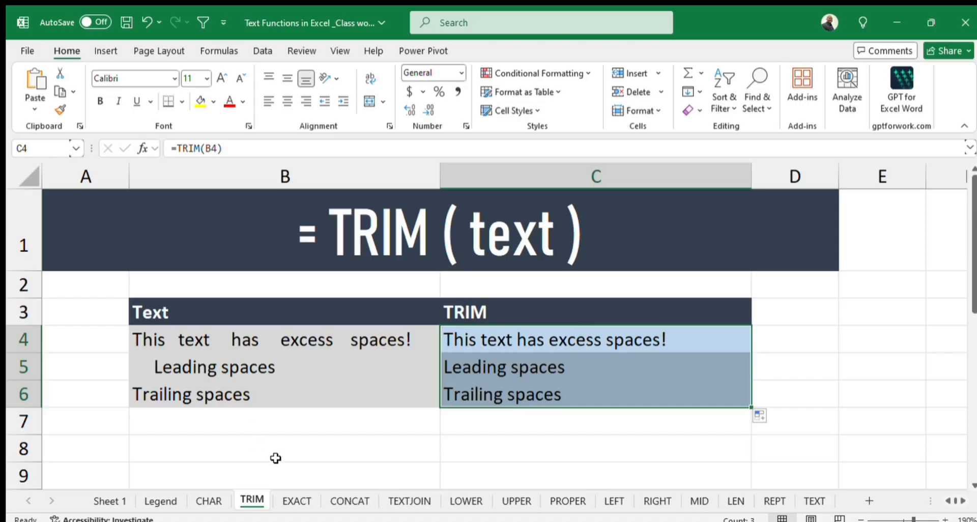
Clear the existing EXACT results in D4:D6 on the EXACT sheet.
click(290, 501)
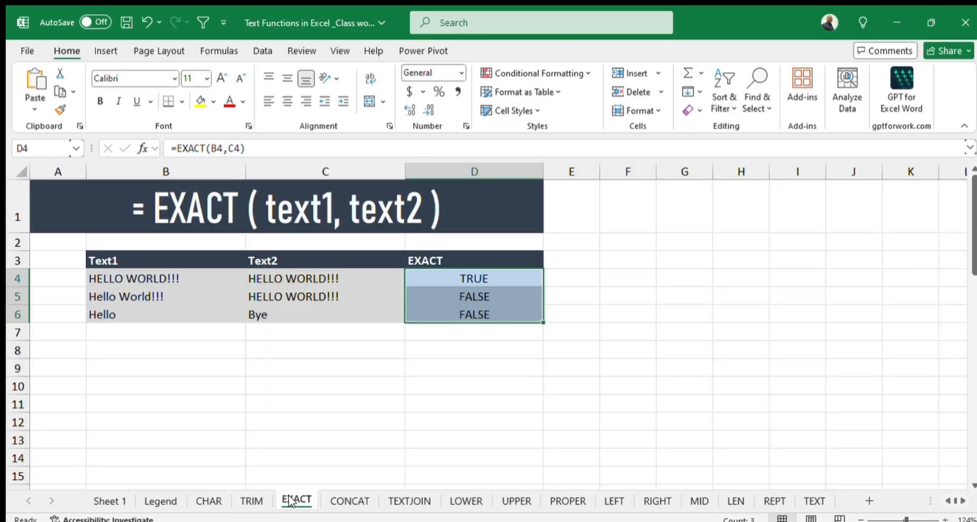
drag(474, 278, 486, 328)
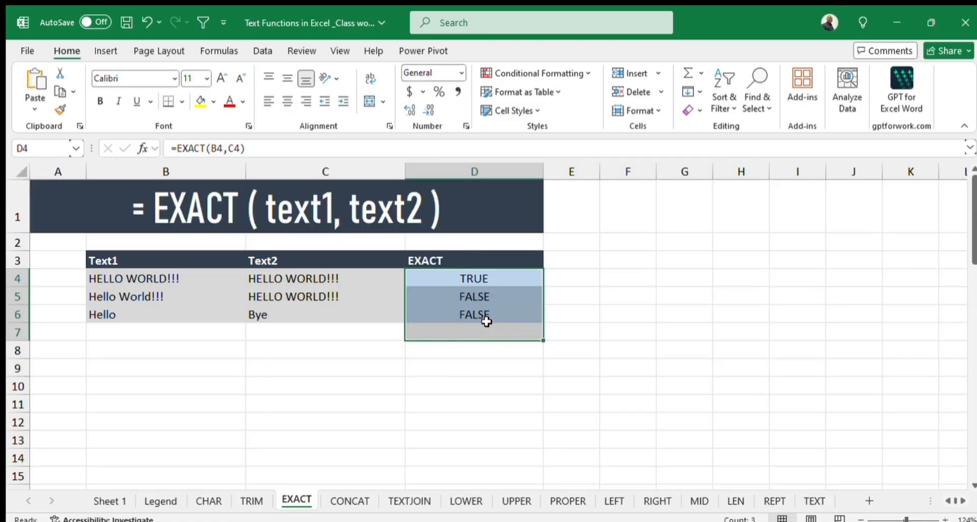
key(Delete)
Enter the formula =EXACT(B4,C4) in cell D4 to compare the first pair of texts.
click(471, 279)
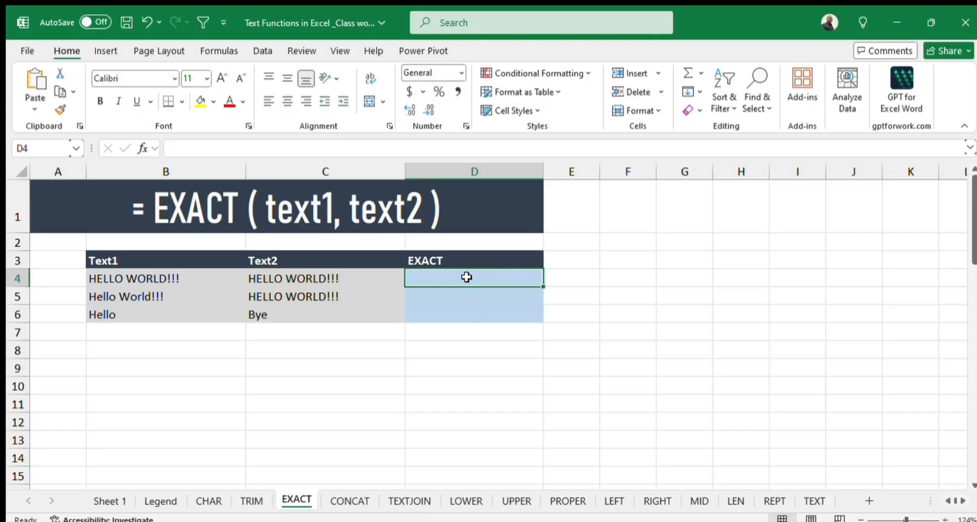
text(=)
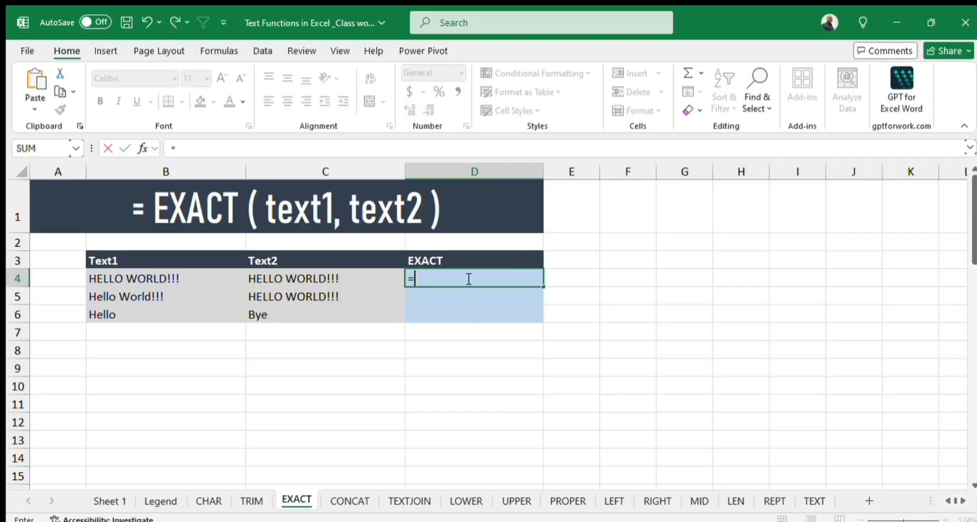
text(exact)
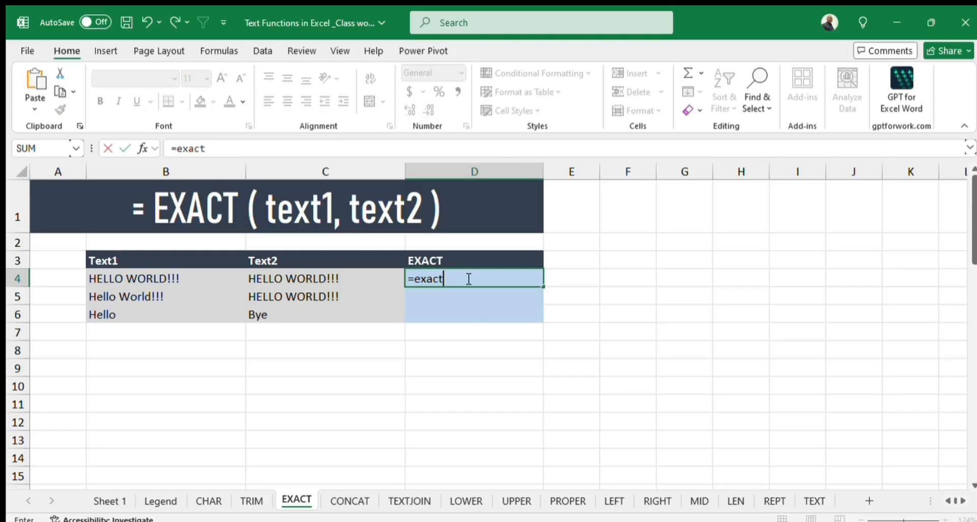
key(Tab)
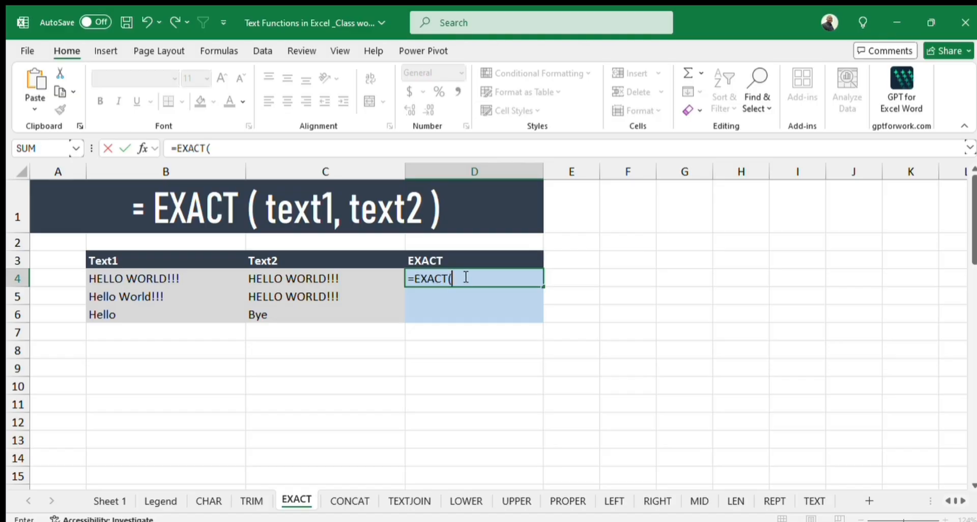
click(108, 276)
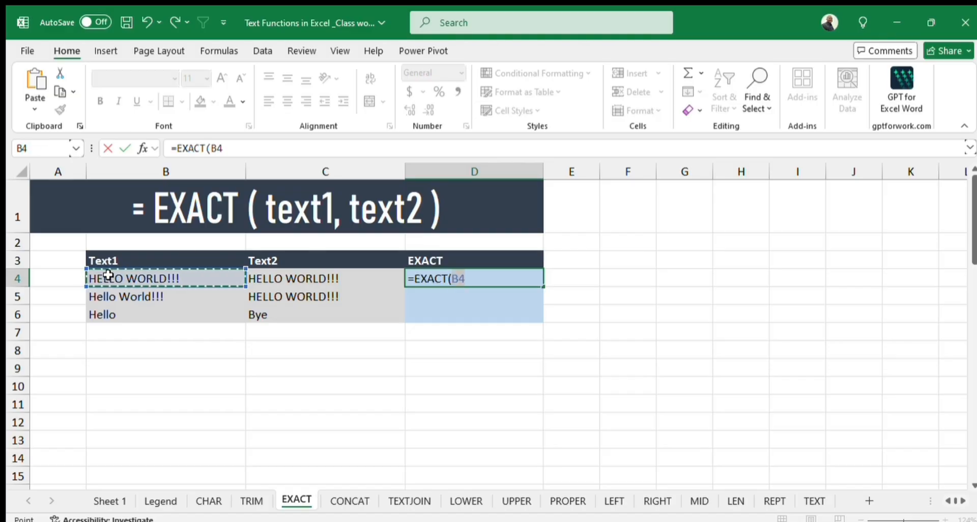
text(,)
click(305, 279)
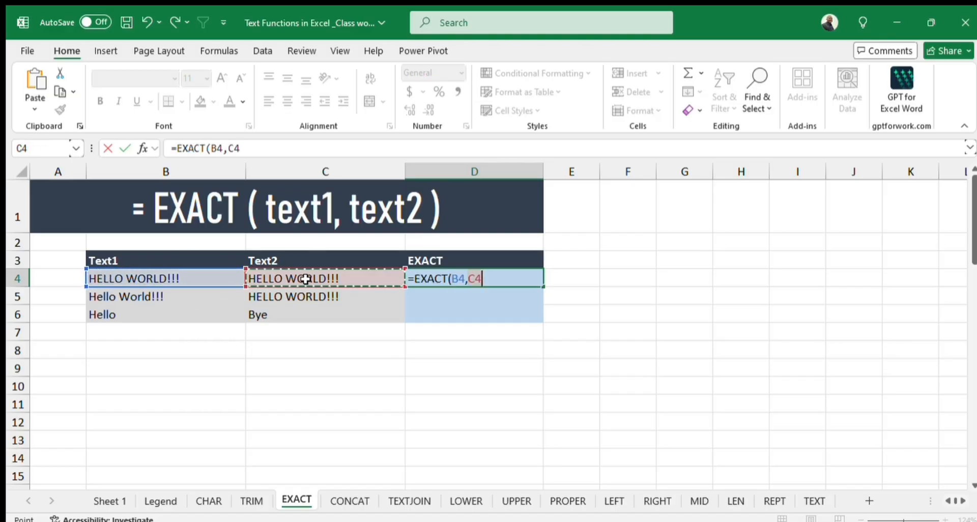
text())
key(Return)
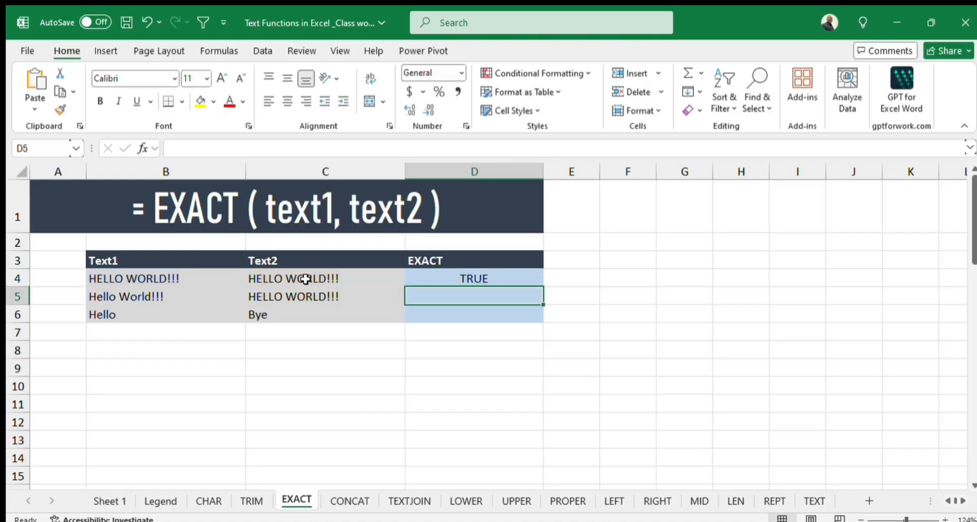
Fill the EXACT formula from D4 down through D6.
click(481, 277)
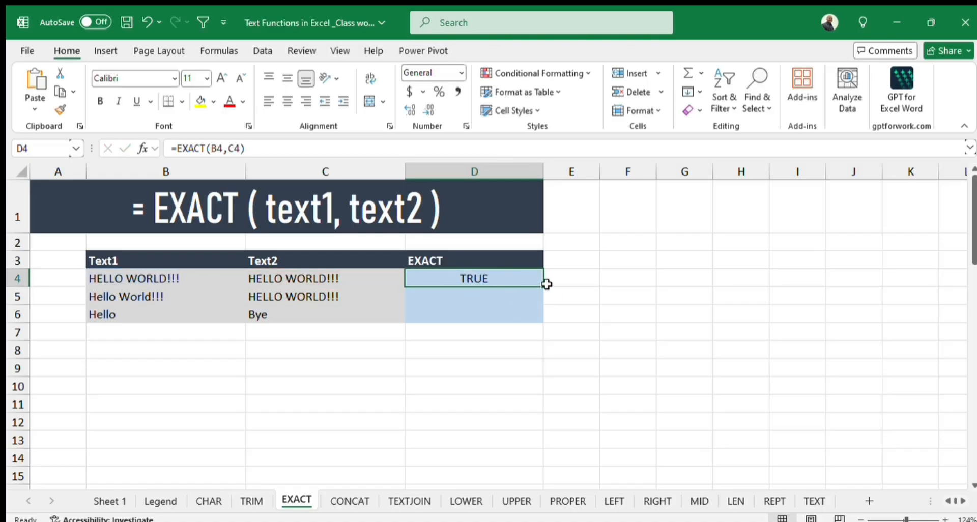
drag(542, 287, 538, 302)
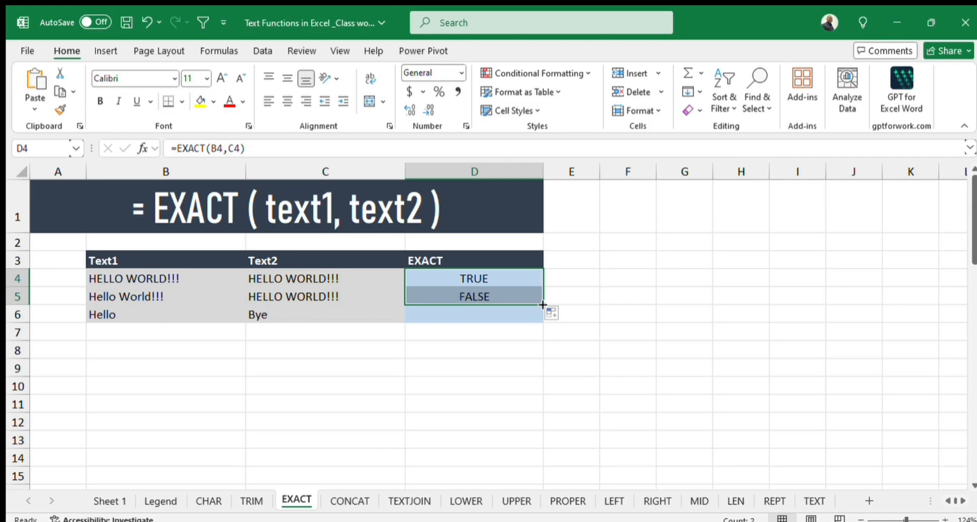
drag(537, 306, 542, 326)
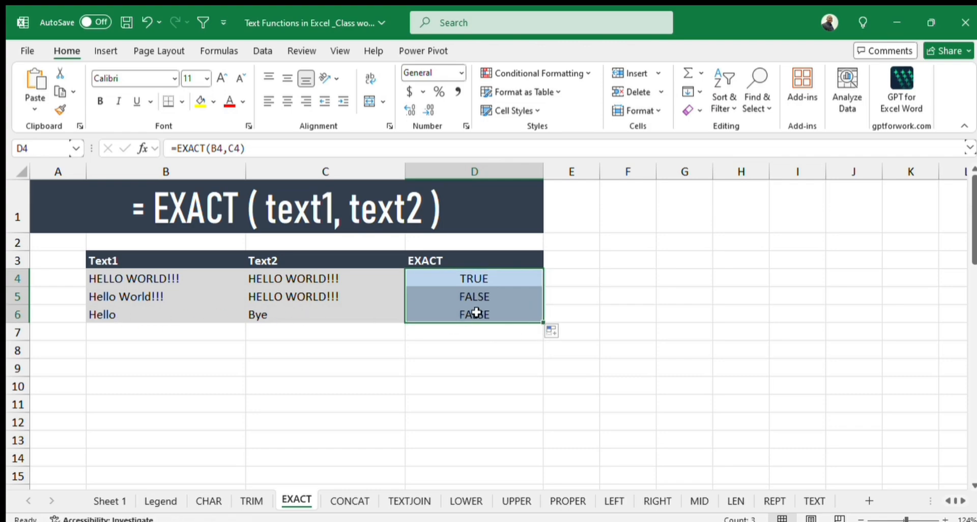
Clear the existing CONCAT results in B11:B13 on the CONCAT sheet.
click(349, 502)
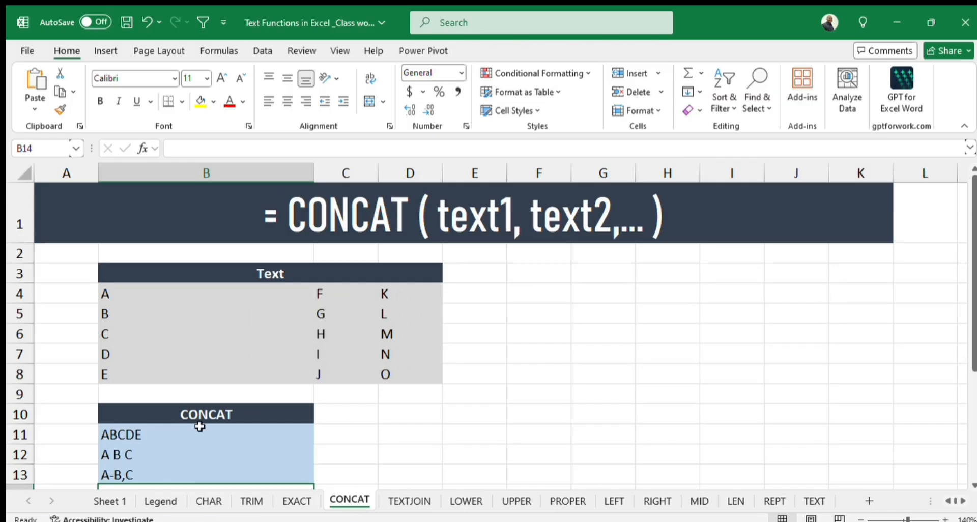
drag(126, 434, 148, 469)
key(Delete)
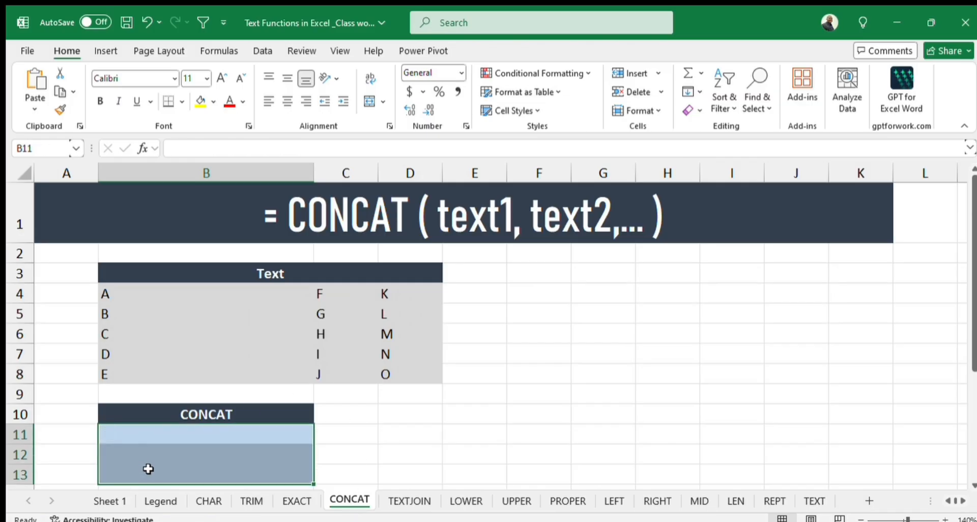
Enter the formula =CONCAT(B4:B8) in cell B11 to join the first column of letters.
click(170, 431)
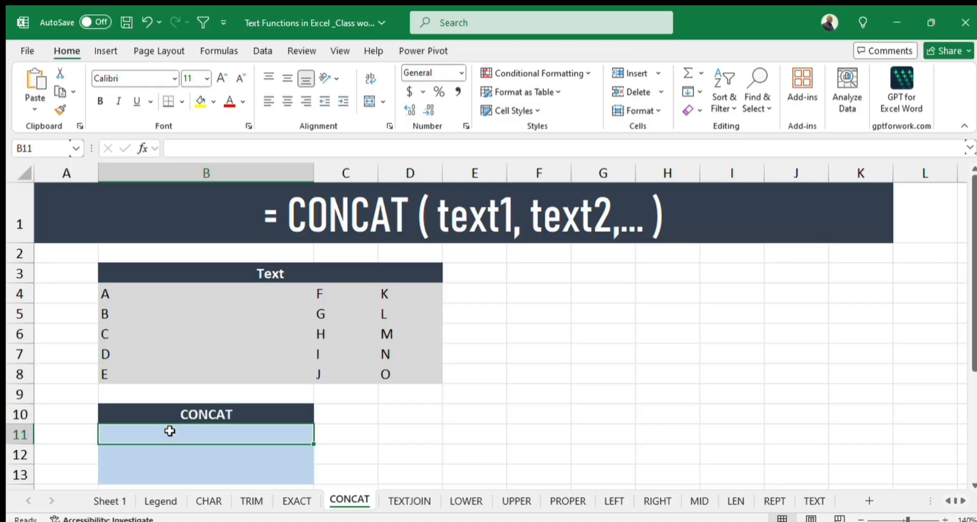
text(=concat)
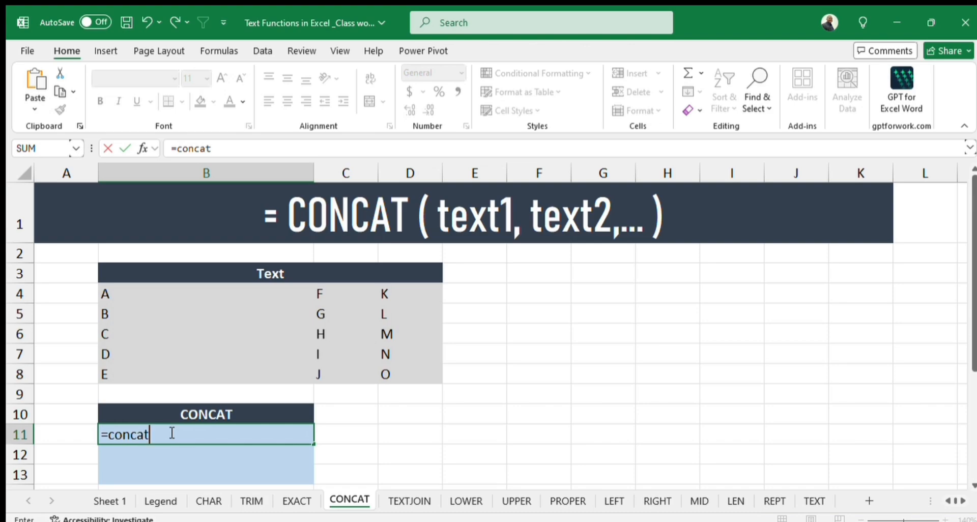
key(Tab)
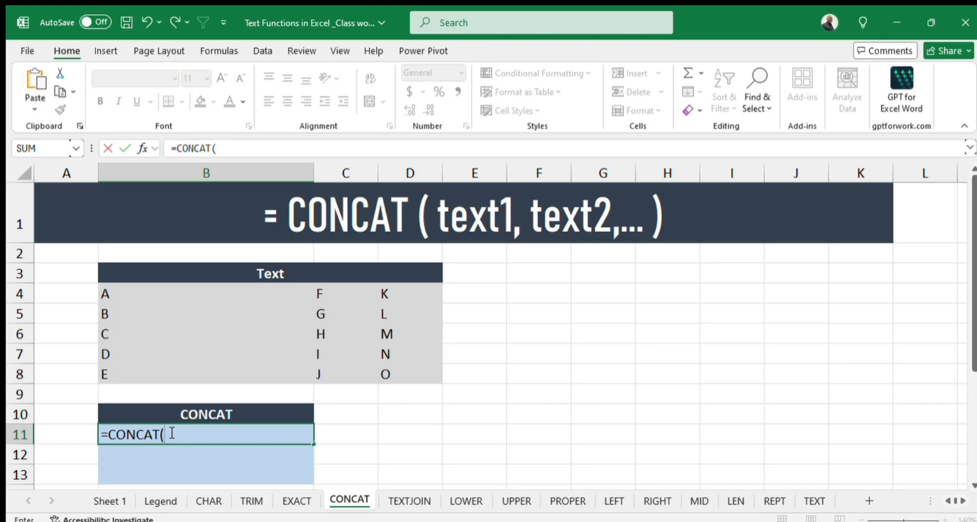
drag(129, 289, 136, 370)
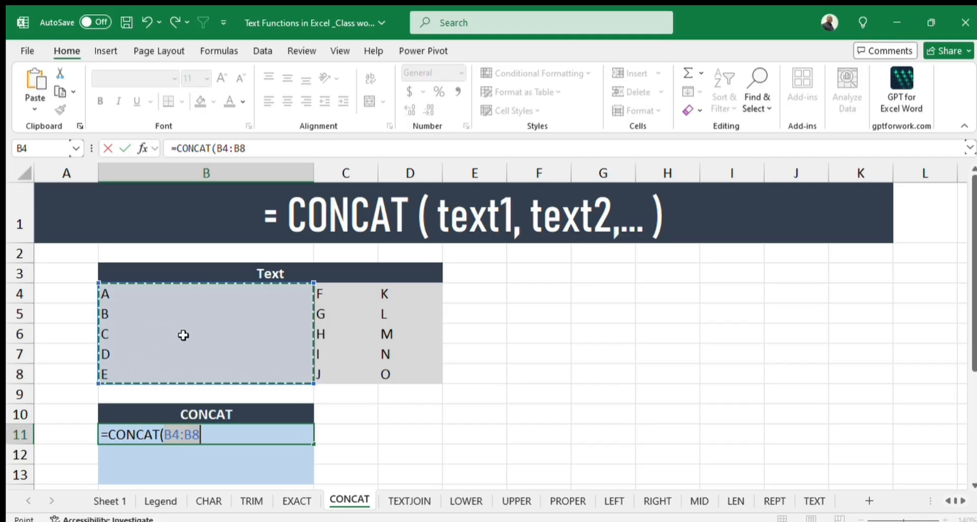
text())
key(Return)
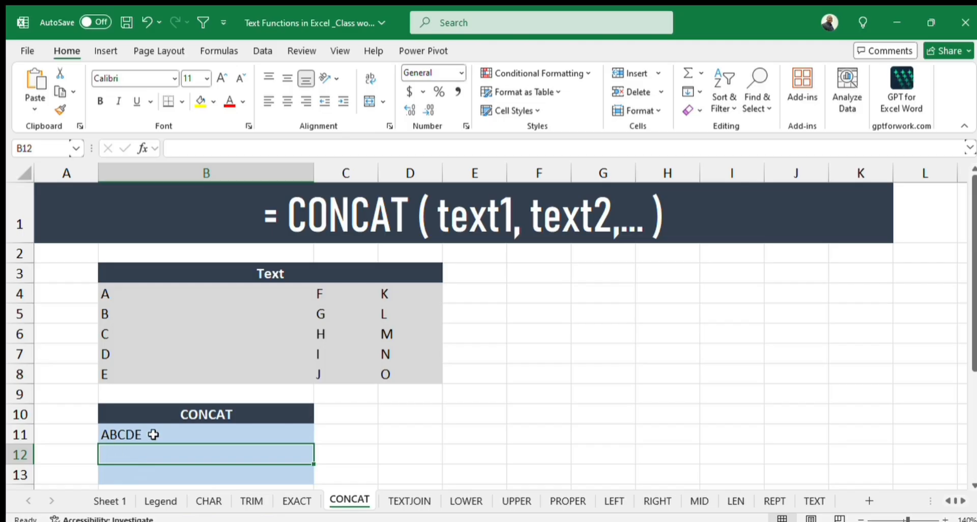
Enter the formula =CONCAT(B4," ",B5," ",B6) in cell B12 to join three letters with spaces between them.
scroll(146, 453, down, 1)
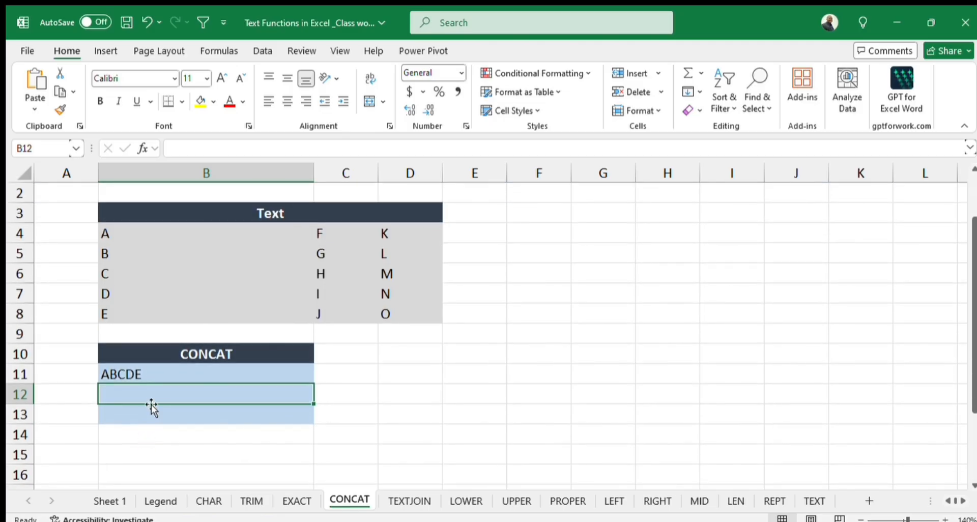
scroll(151, 408, up, 1)
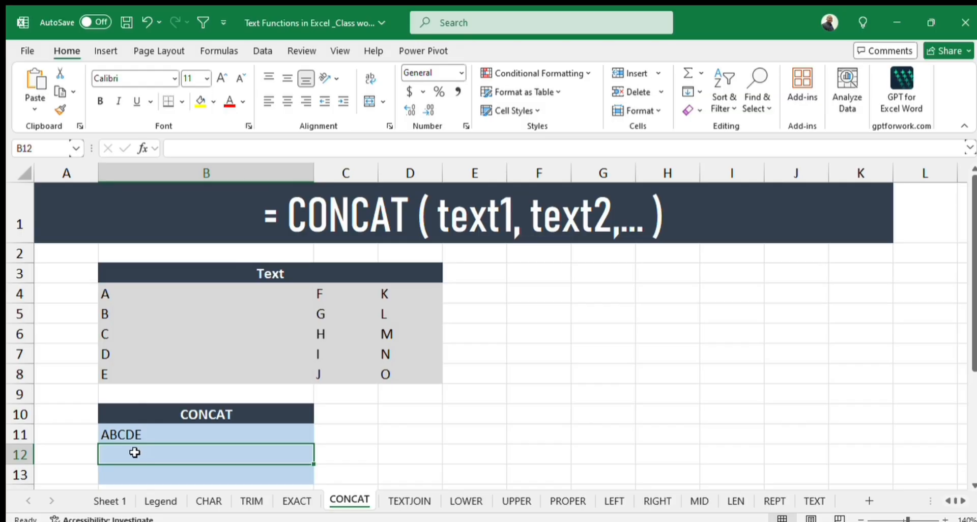
text(=concat)
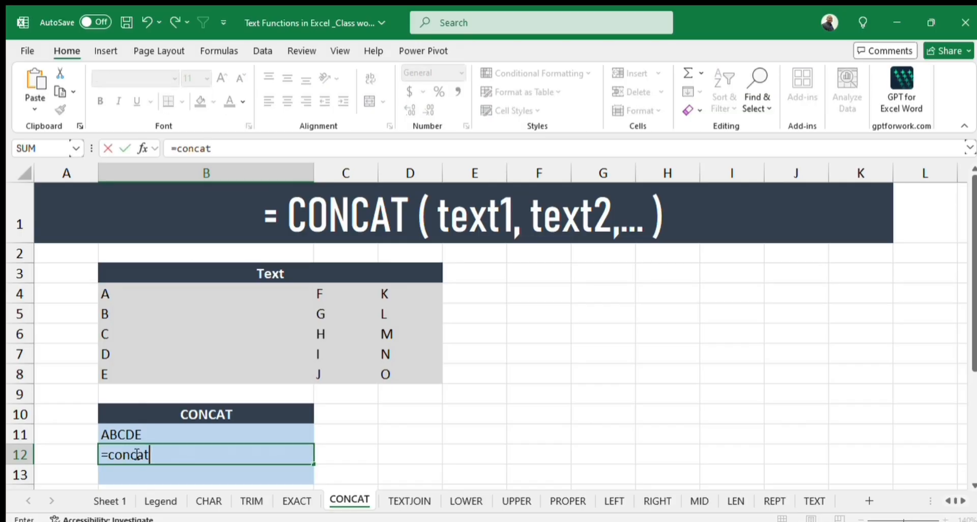
key(Tab)
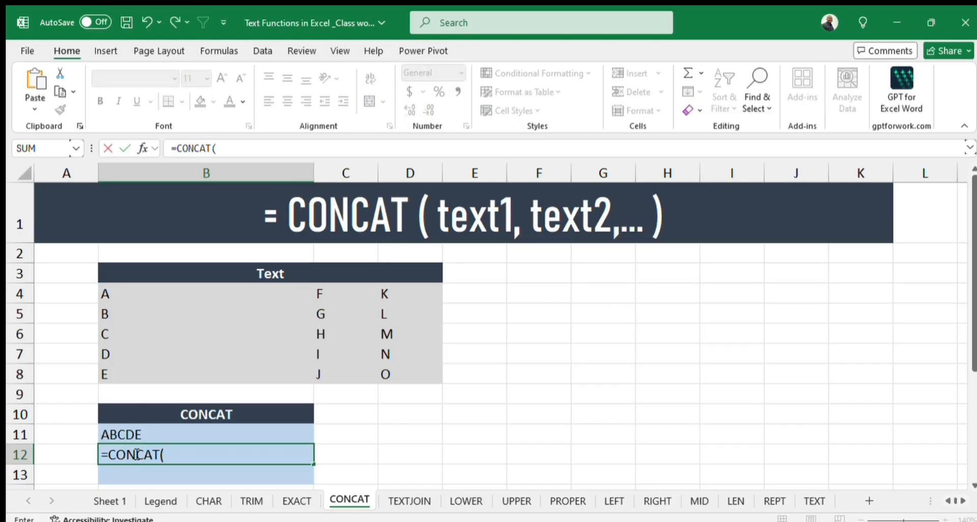
click(127, 295)
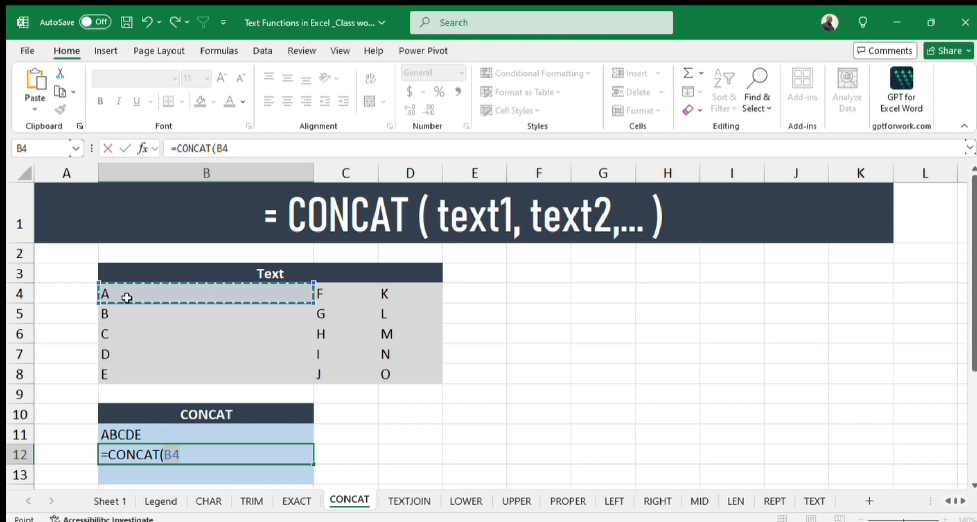
text(,)
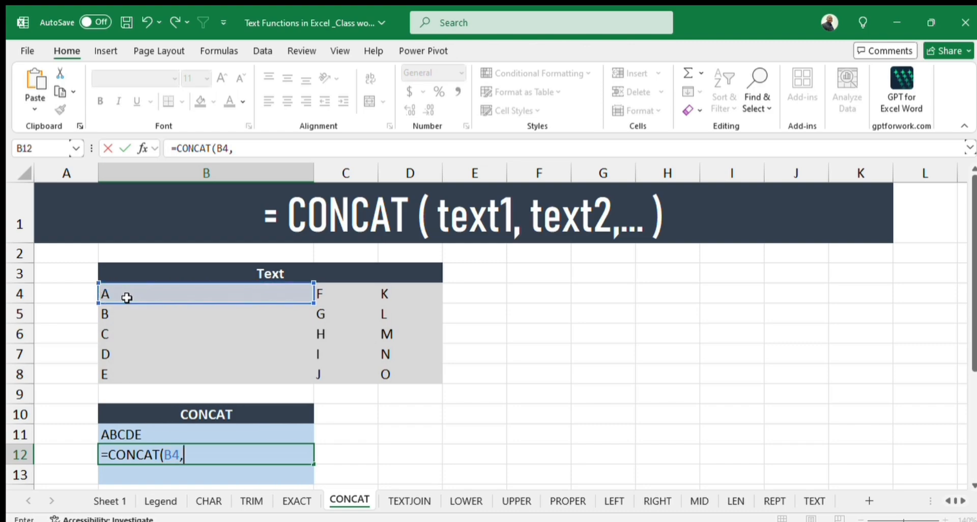
text(" ",)
click(113, 316)
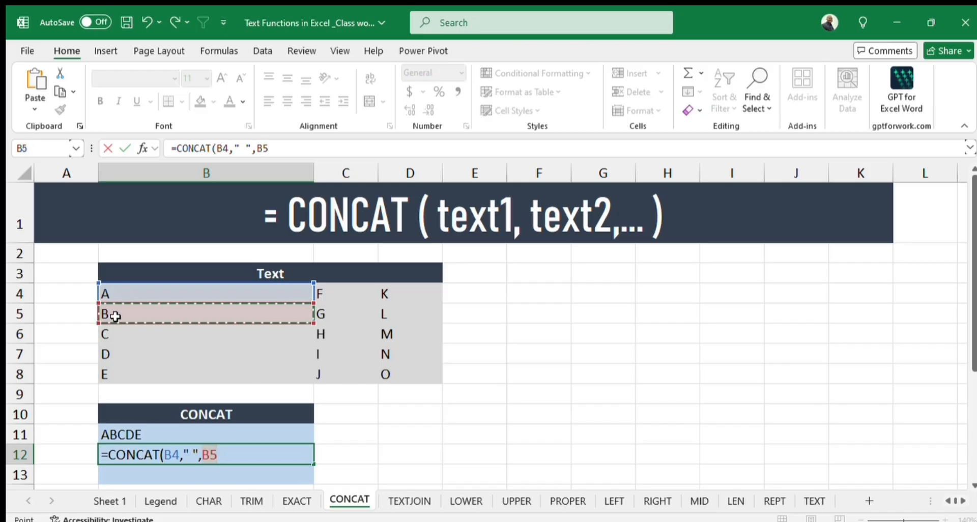
text(,)
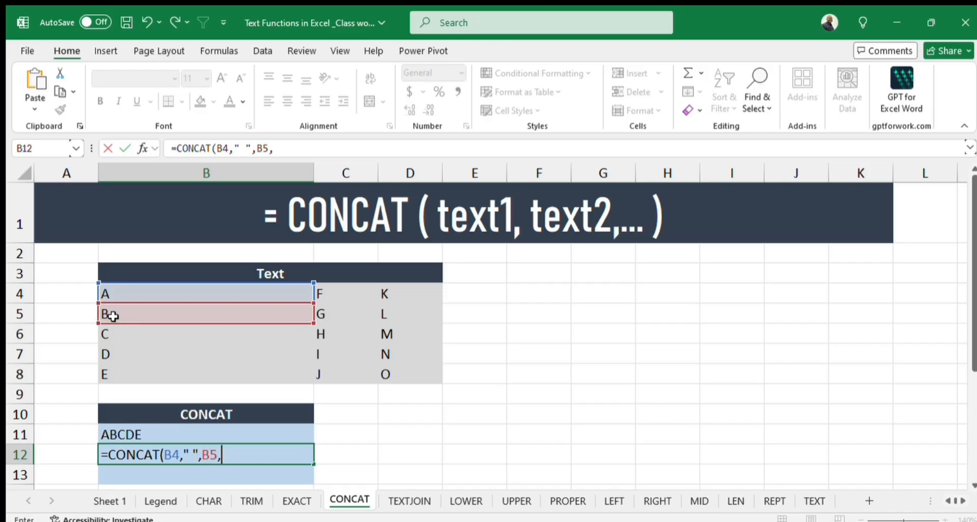
text(" ",)
click(116, 335)
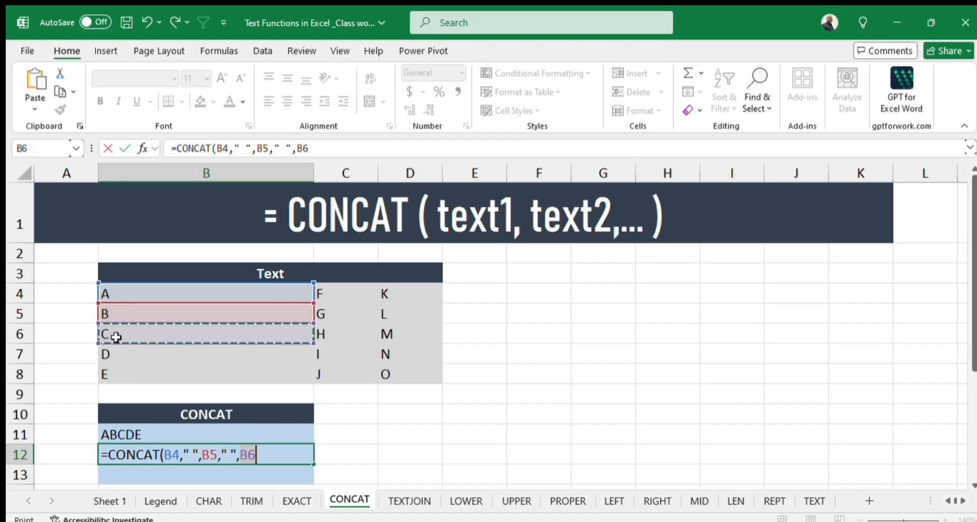
text())
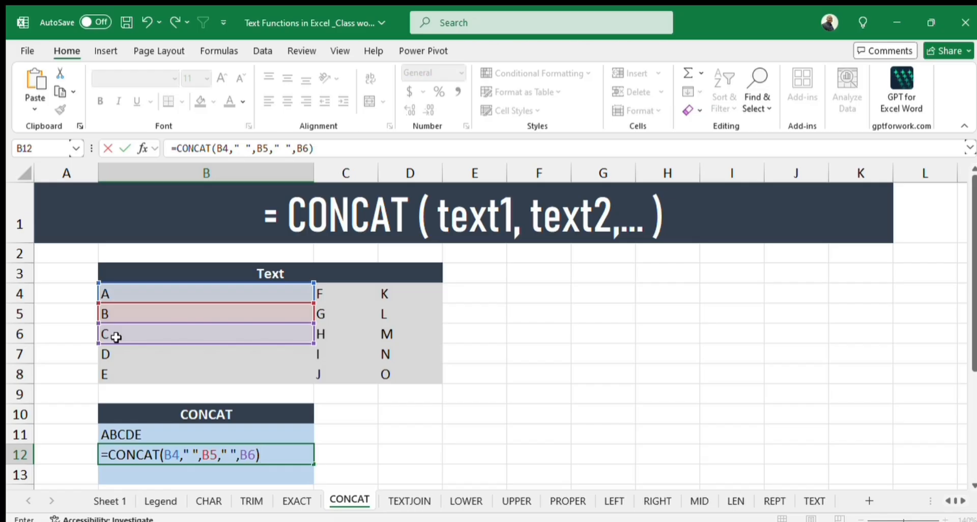
key(Return)
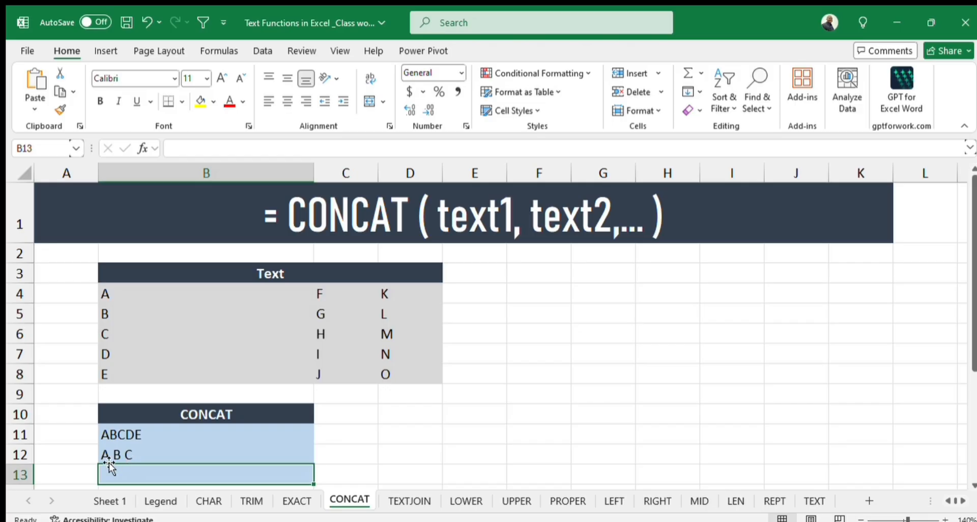
Copy the exact CONCAT formula text from B12 into cell B13, keeping its cell references.
double_click(126, 455)
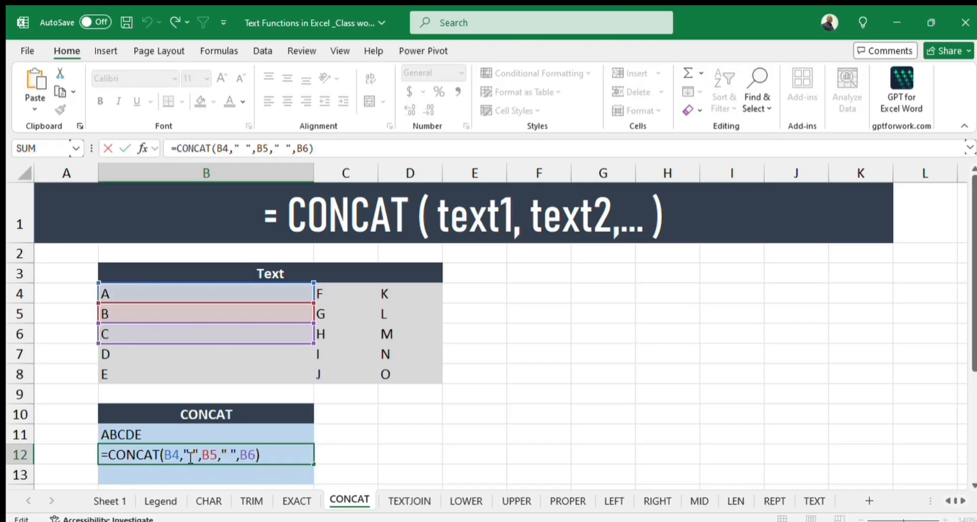
drag(260, 455, 104, 465)
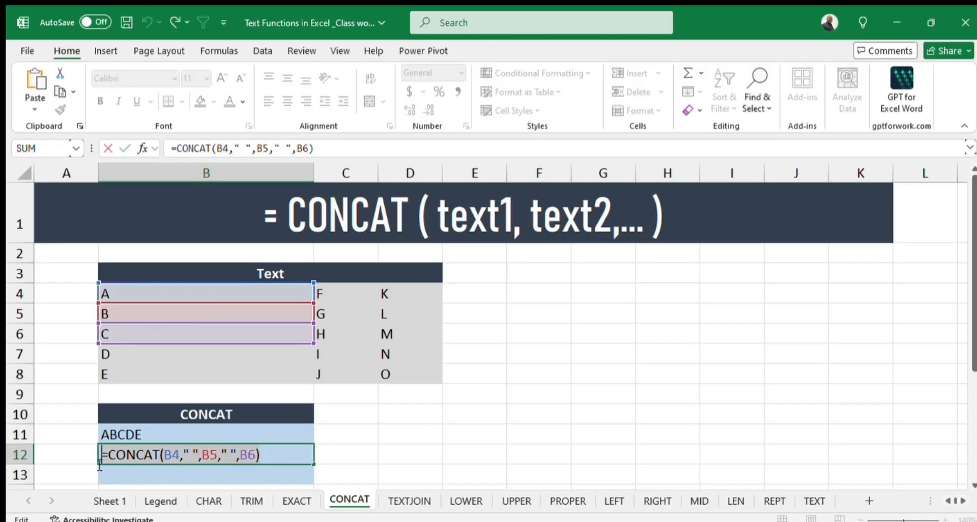
key(Escape)
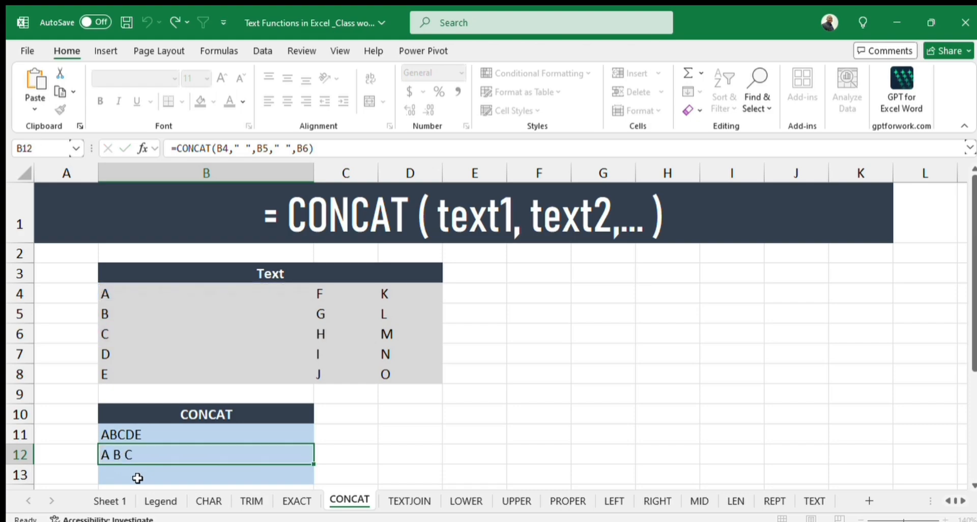
click(137, 475)
key(ctrl+v)
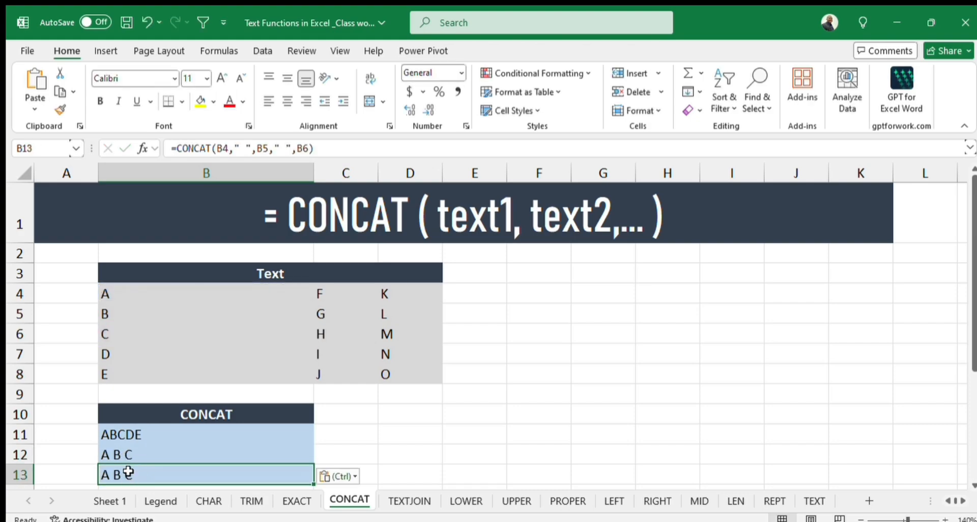
Edit the B13 formula to =CONCAT(B4,"-",B5,",",B6), replacing the space separators with a hyphen and a comma.
double_click(129, 475)
click(189, 475)
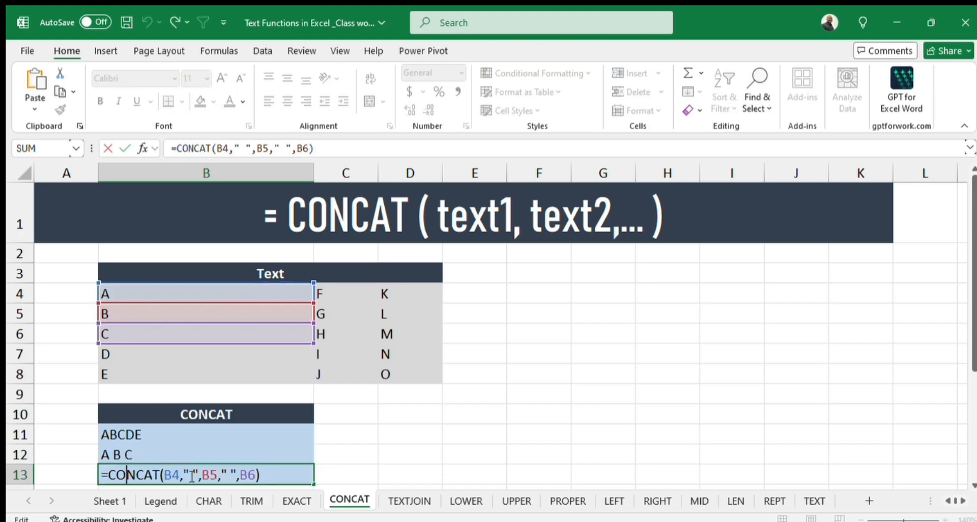
key(BackSpace)
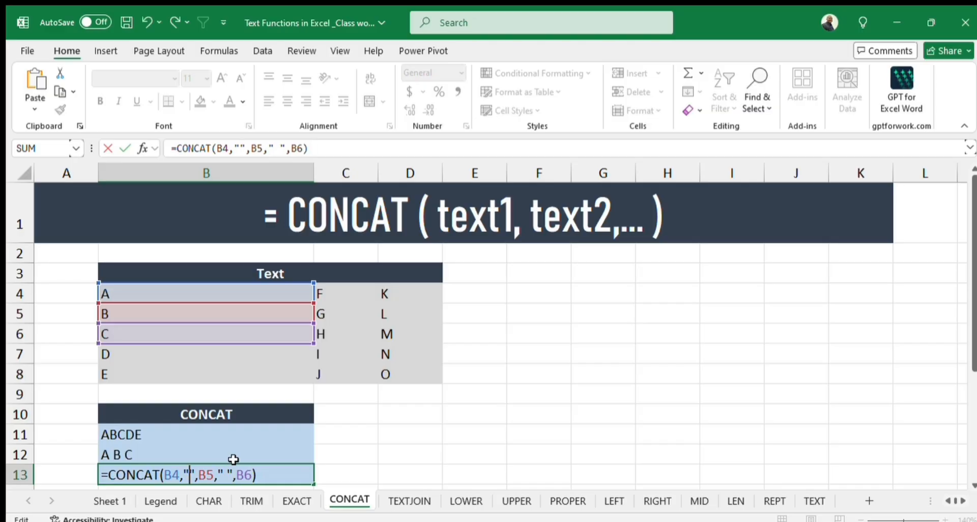
text(-)
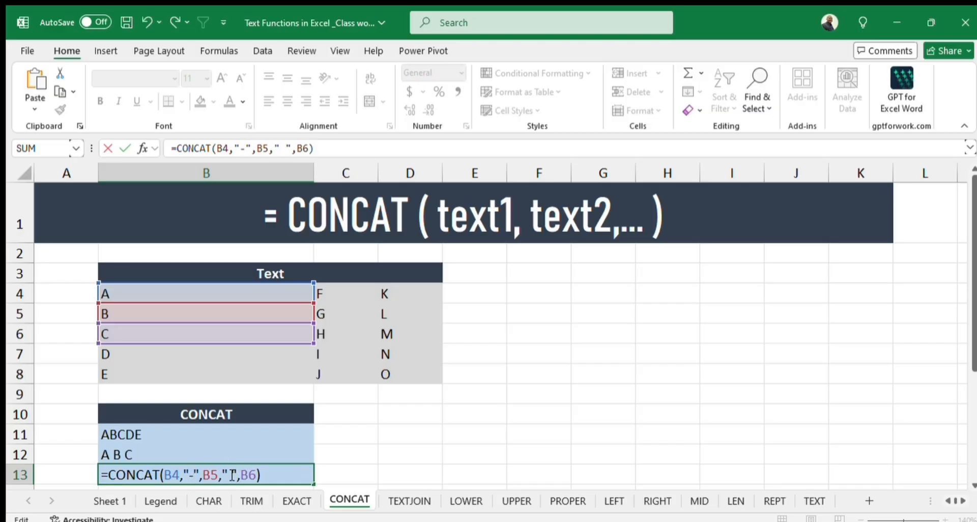
key(Delete)
text(,)
key(Return)
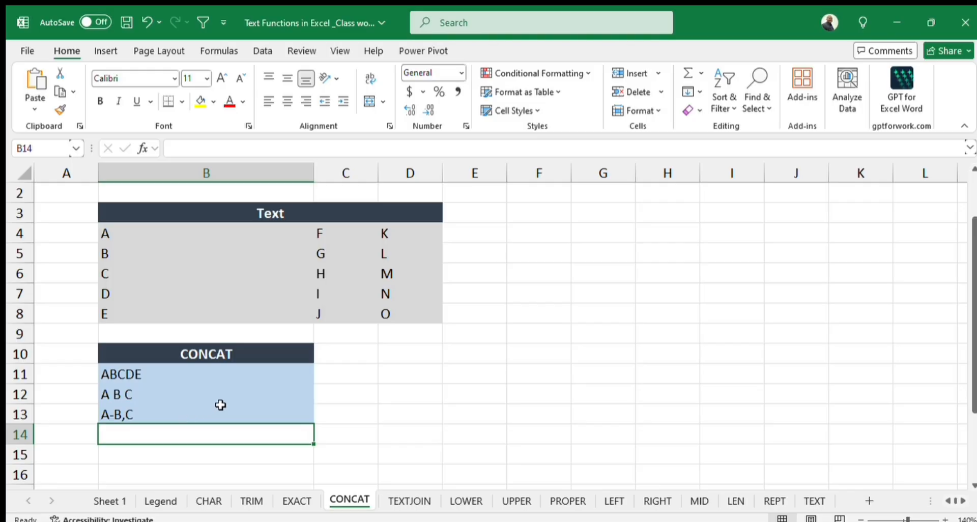
Clear the existing TEXTJOIN result in B11 on the TEXTJOIN sheet.
click(400, 501)
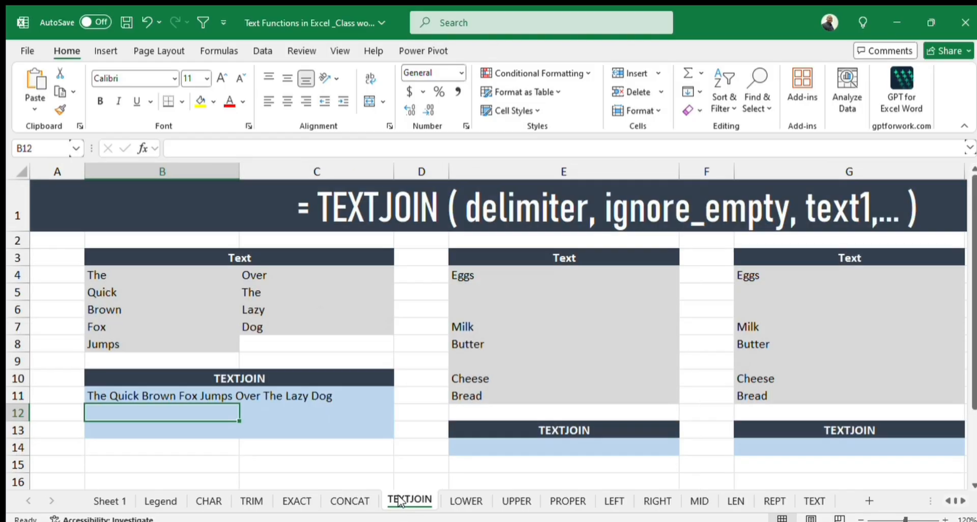
click(94, 398)
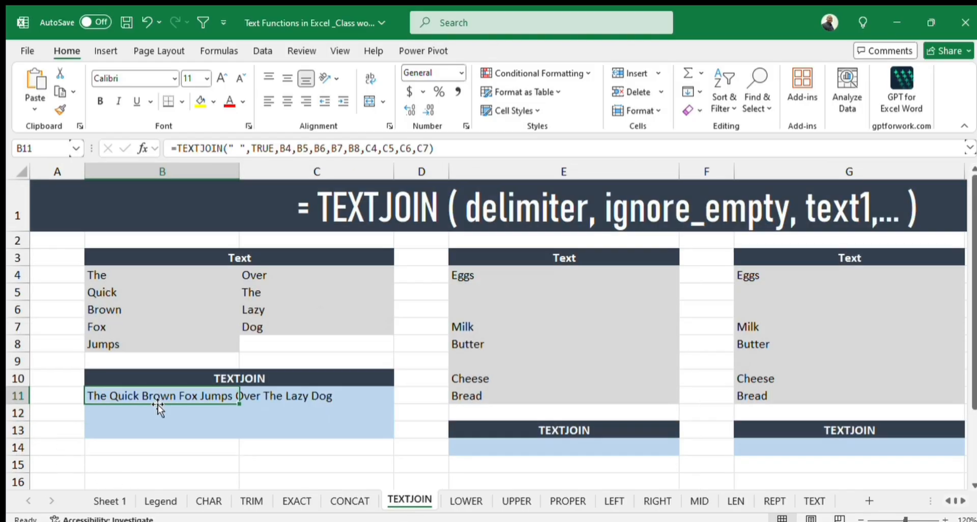
key(Delete)
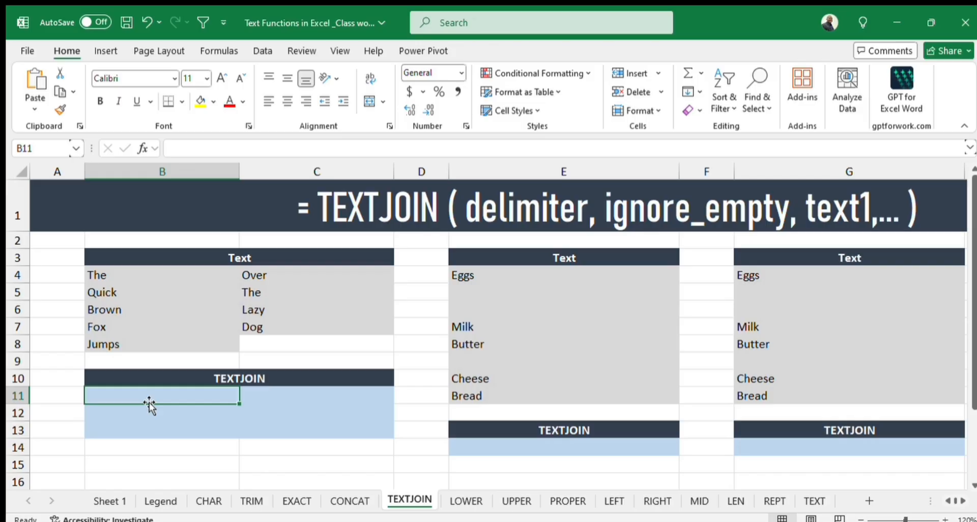
Begin a TEXTJOIN formula in B11 with a space " " as the delimiter and TRUE for ignore_empty.
text(=te)
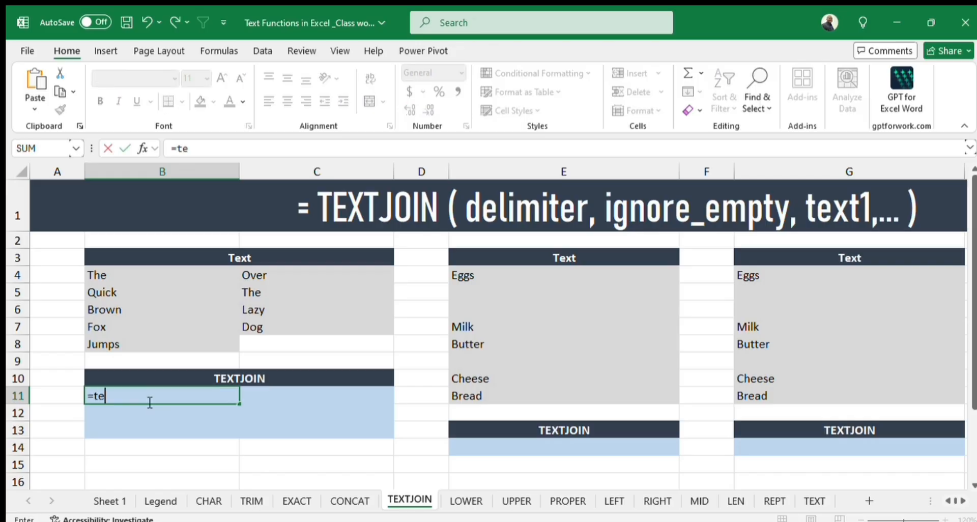
text(xtjoin)
key(Tab)
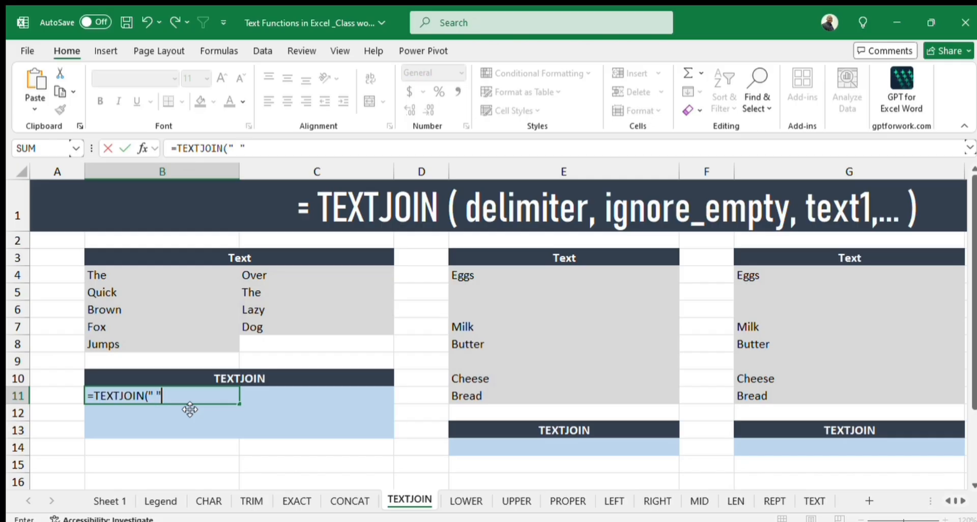
text(" ",)
text(TRUE,)
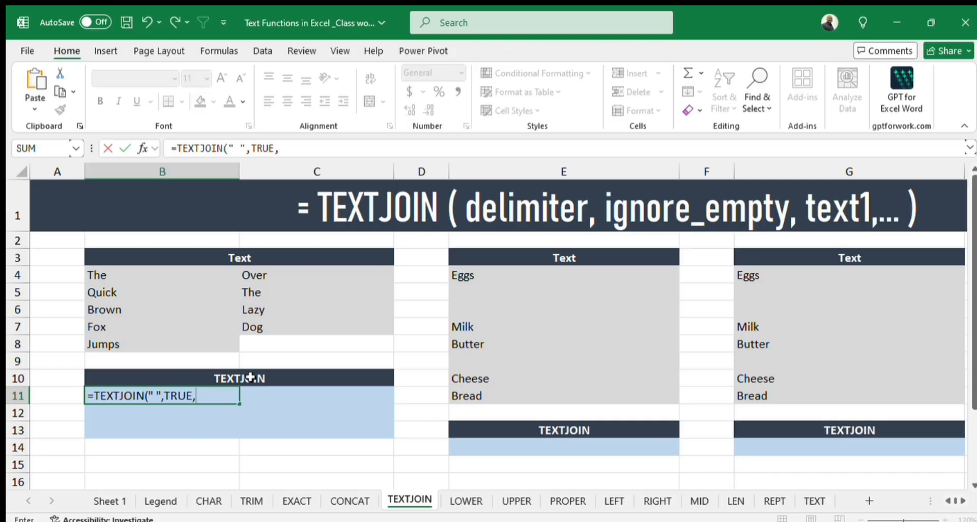
Add cells B4, B5, B6, B7 and B8 as separate text arguments in the B11 TEXTJOIN formula.
click(102, 274)
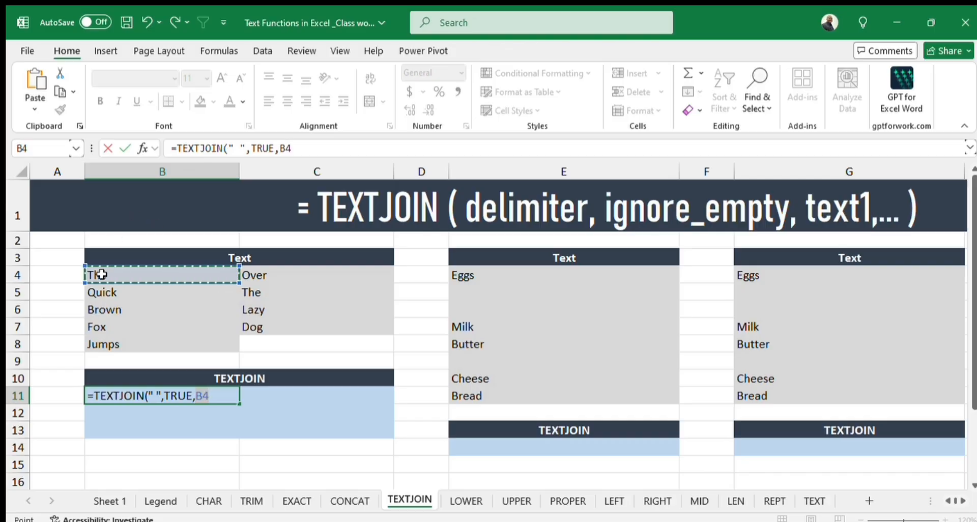
text(,)
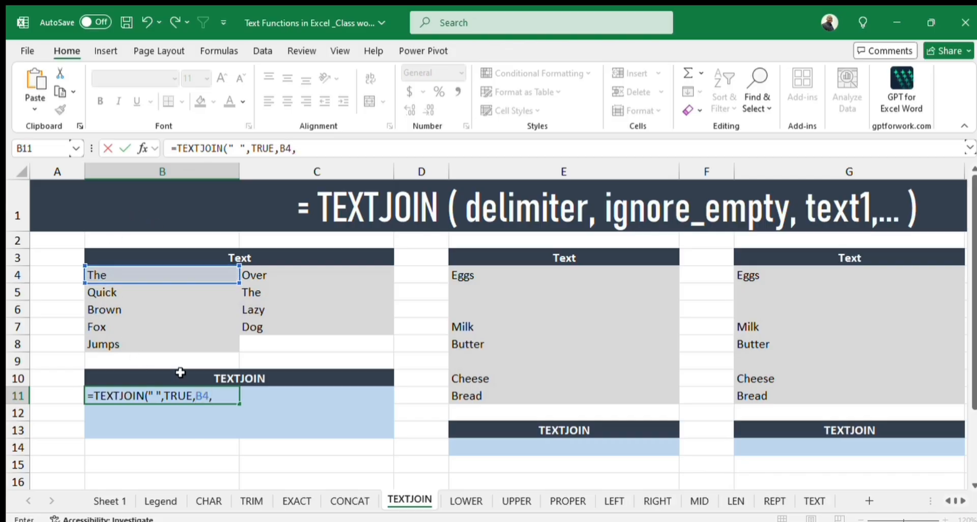
click(140, 292)
text(,)
click(139, 315)
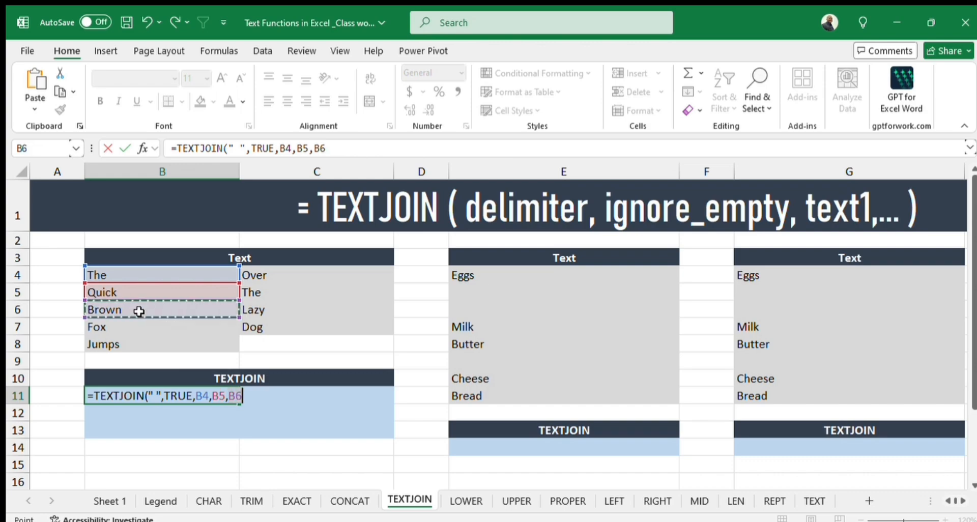
text(,)
click(136, 332)
text(,)
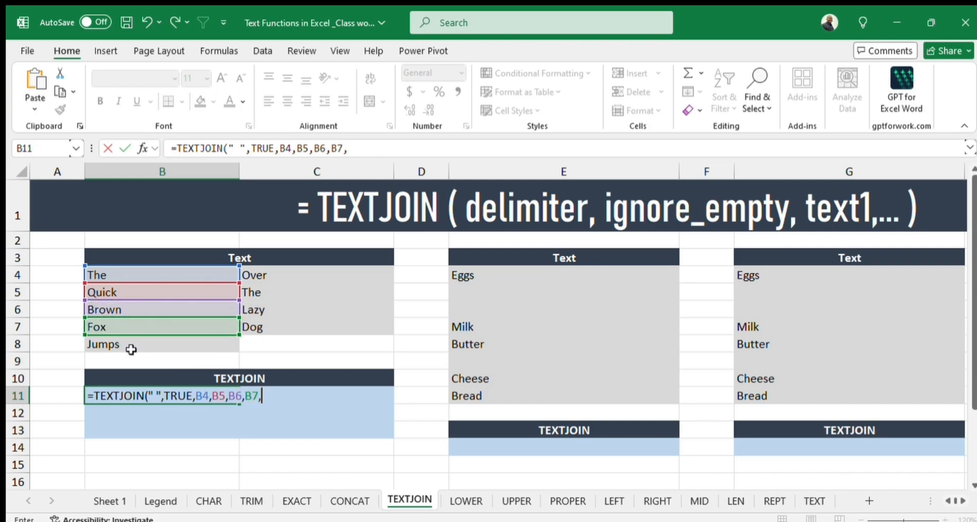
click(131, 345)
text(,)
Add C4, C5, C6 and C7 as further separate arguments and complete the TEXTJOIN formula in B11.
click(264, 274)
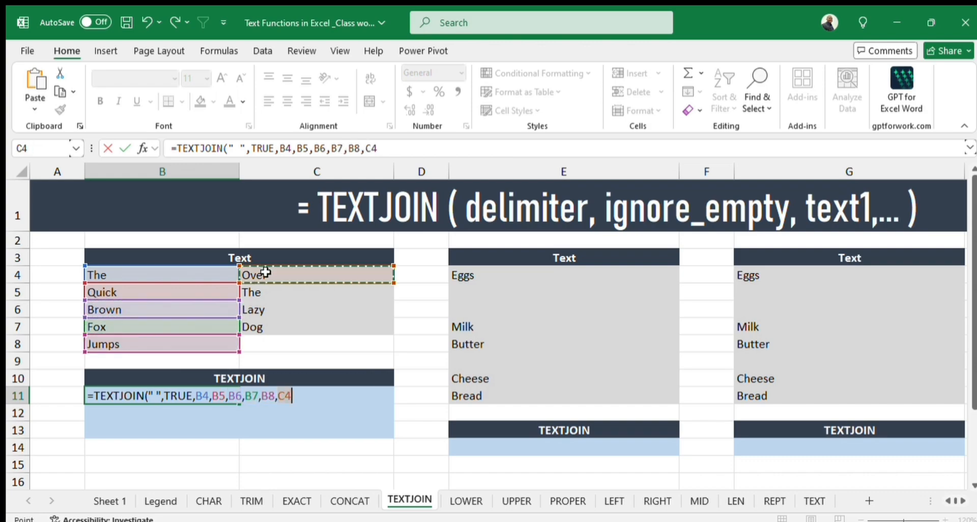
text(,)
click(267, 294)
text(,)
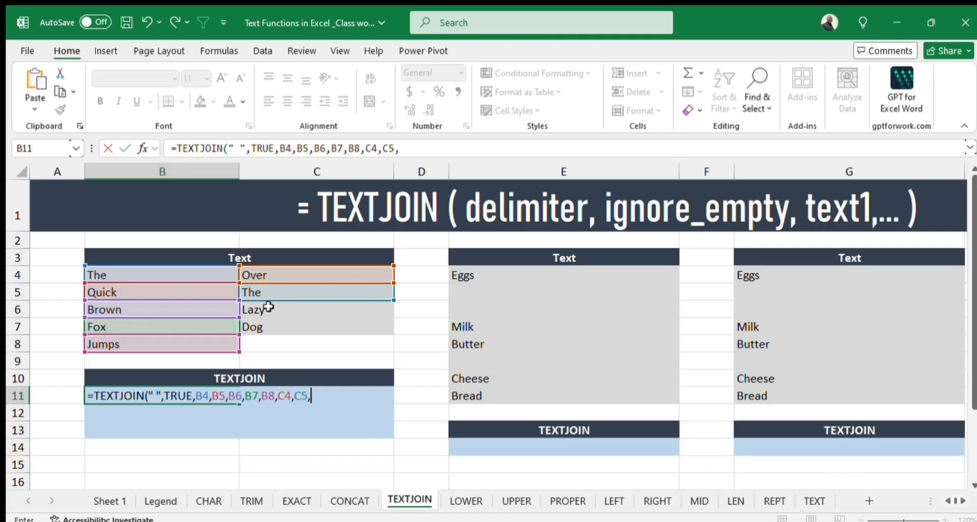
click(262, 310)
text(,)
click(262, 327)
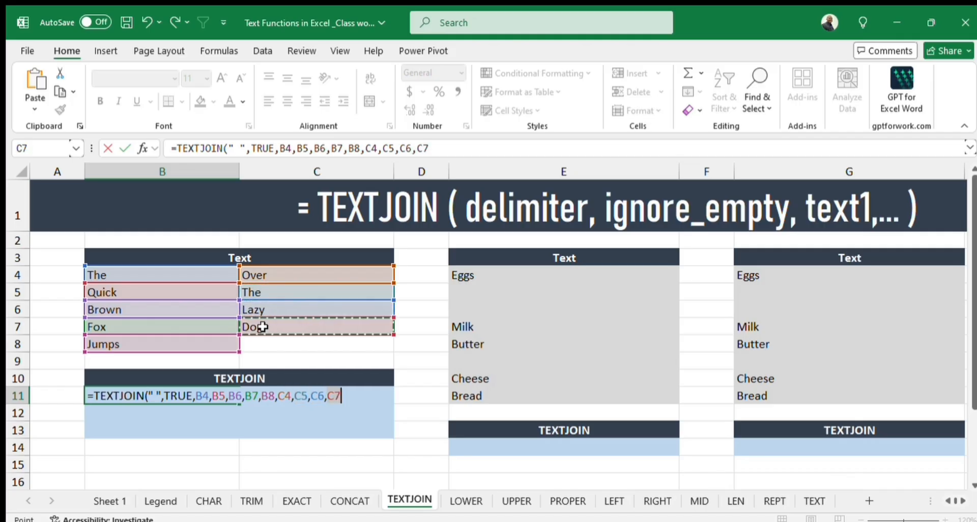
text(,C7)
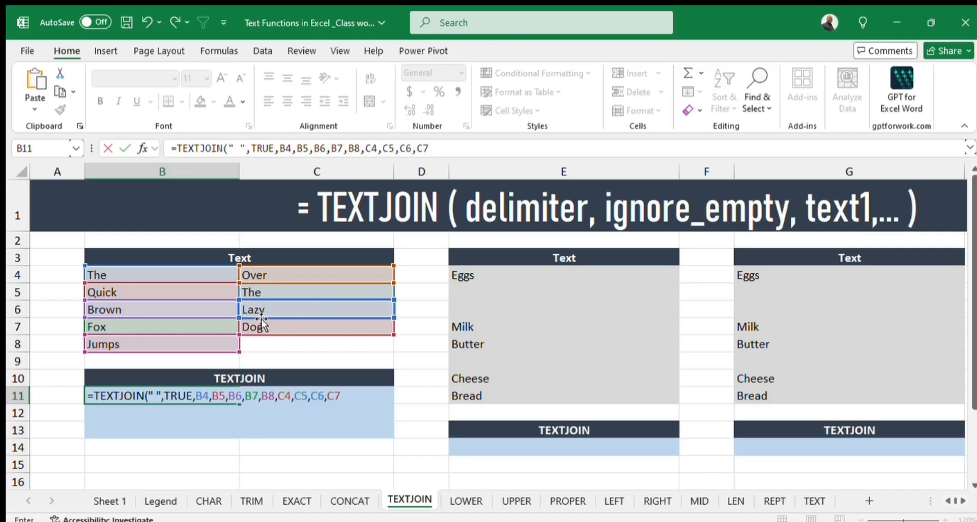
text())
key(Return)
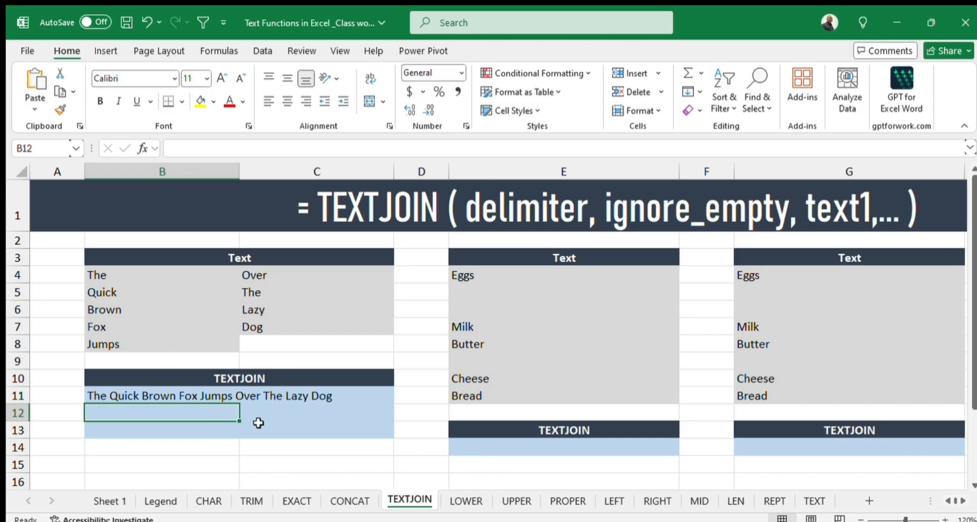
Clear the existing results in C4:C7 on the LOWER sheet.
click(466, 499)
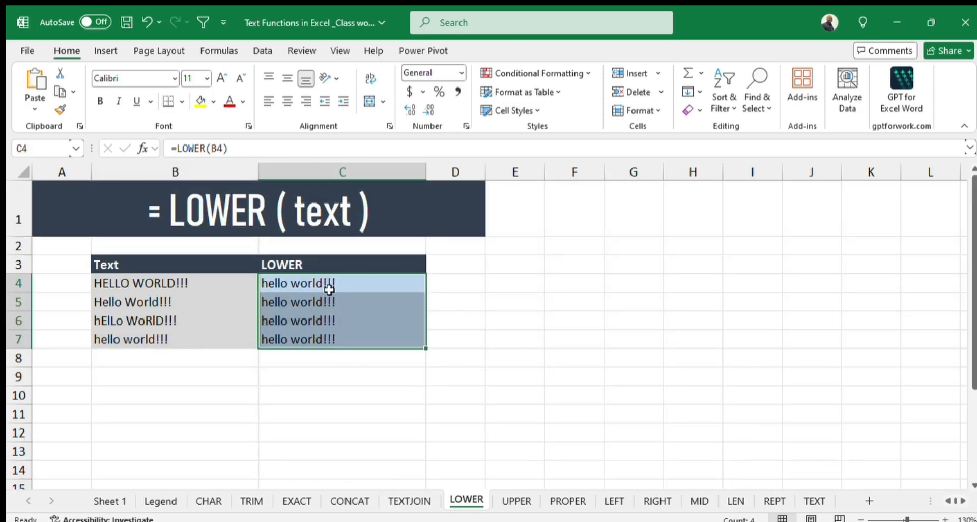
drag(325, 283, 325, 331)
key(Delete)
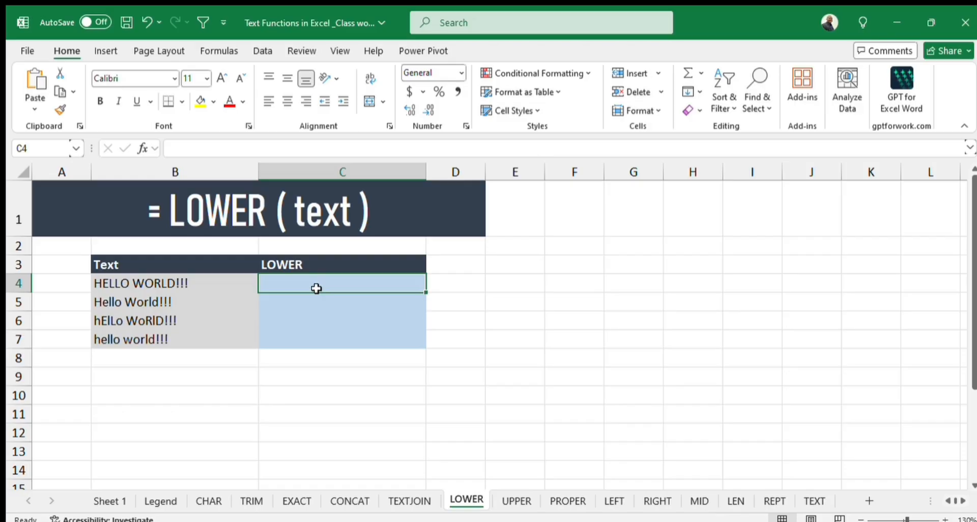
Enter =LOWER(B4) in C4 and fill the formula down to C7.
text(=lower)
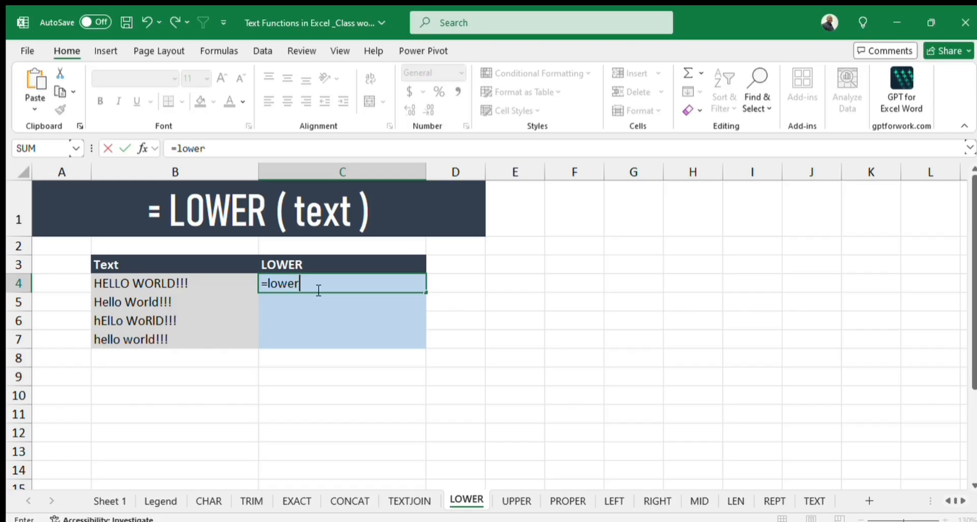
key(Tab)
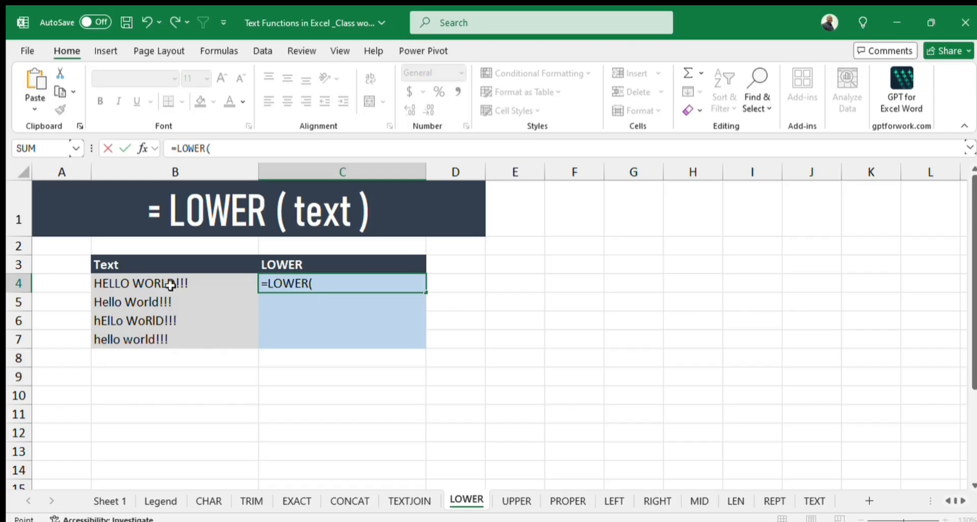
click(170, 286)
text())
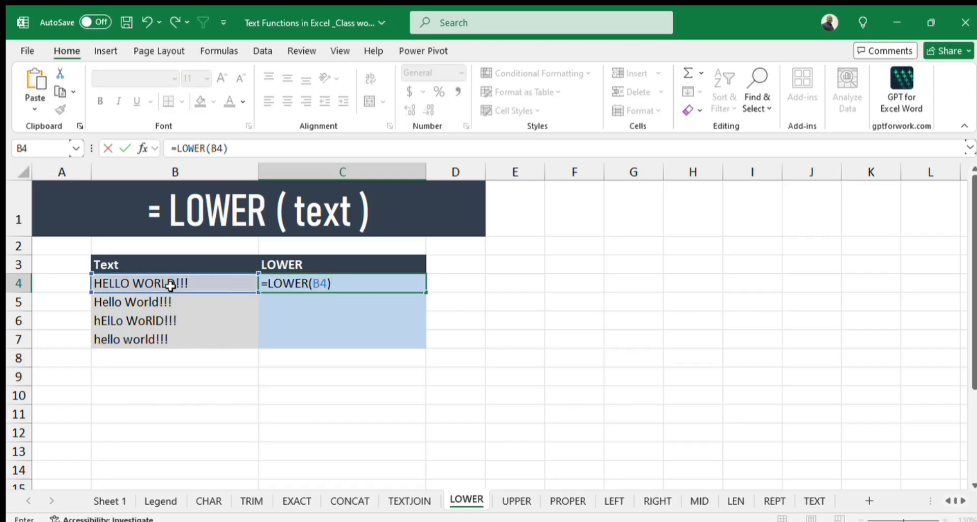
key(Return)
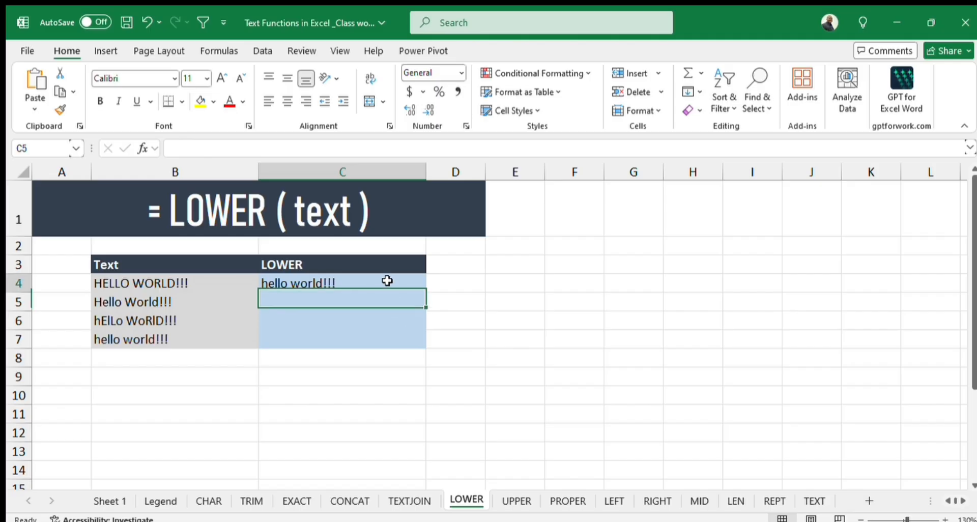
click(387, 281)
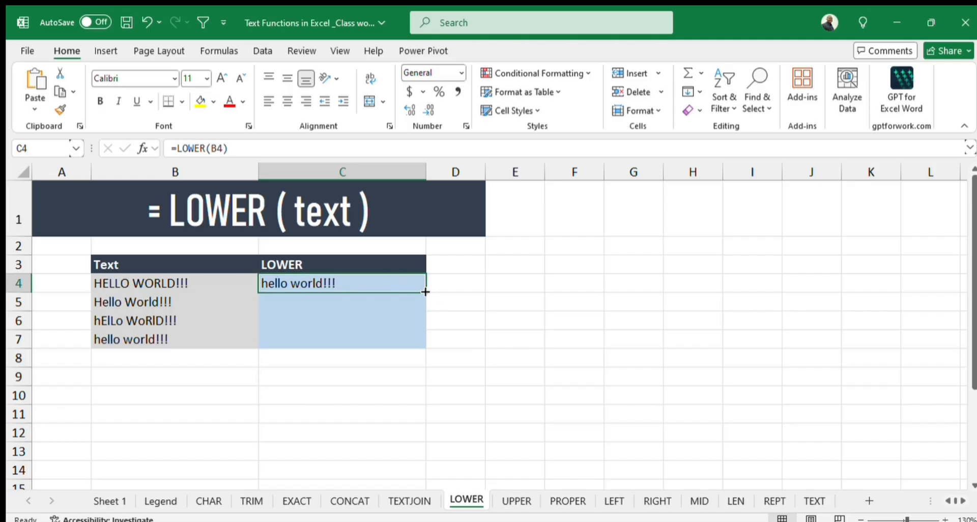
double_click(427, 292)
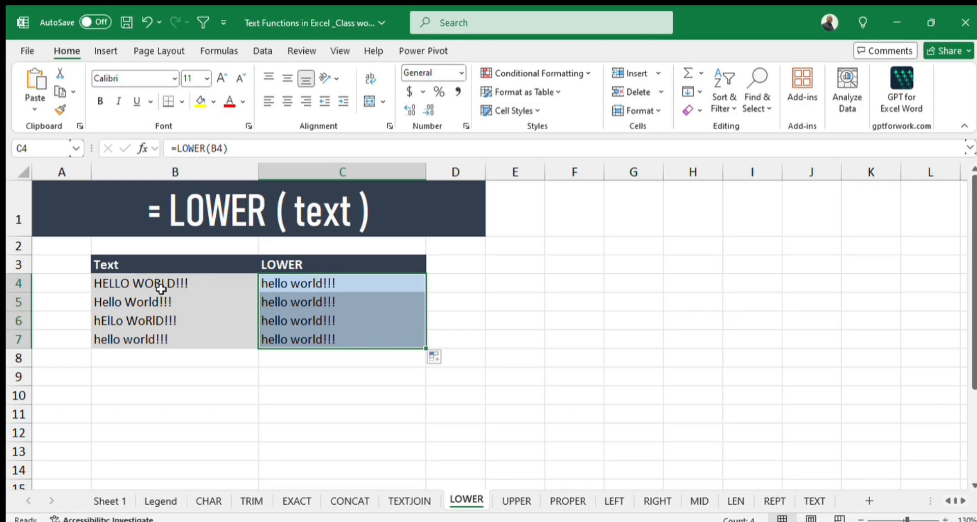
Clear the existing results in C4:C7 on the UPPER sheet.
click(514, 504)
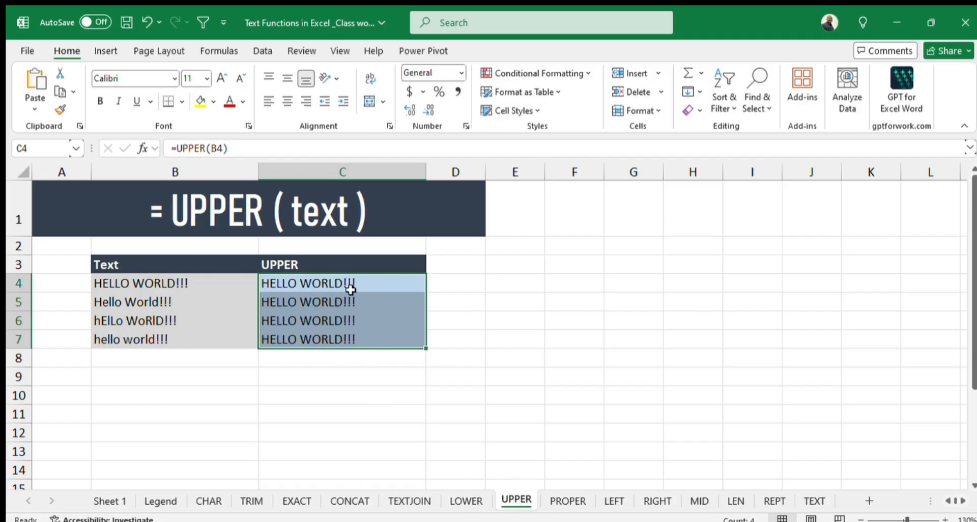
key(Delete)
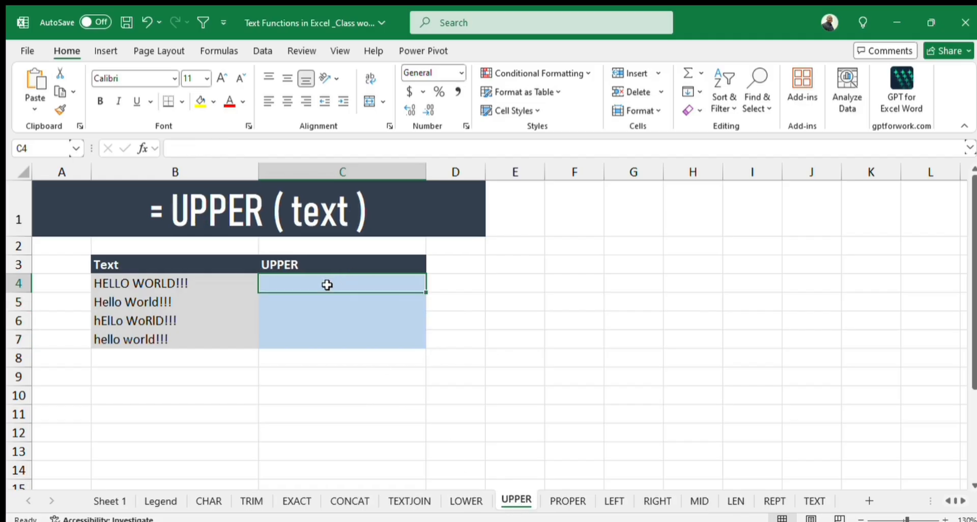
Enter =UPPER(B4) in C4 and fill the formula down to C7.
text(=upper)
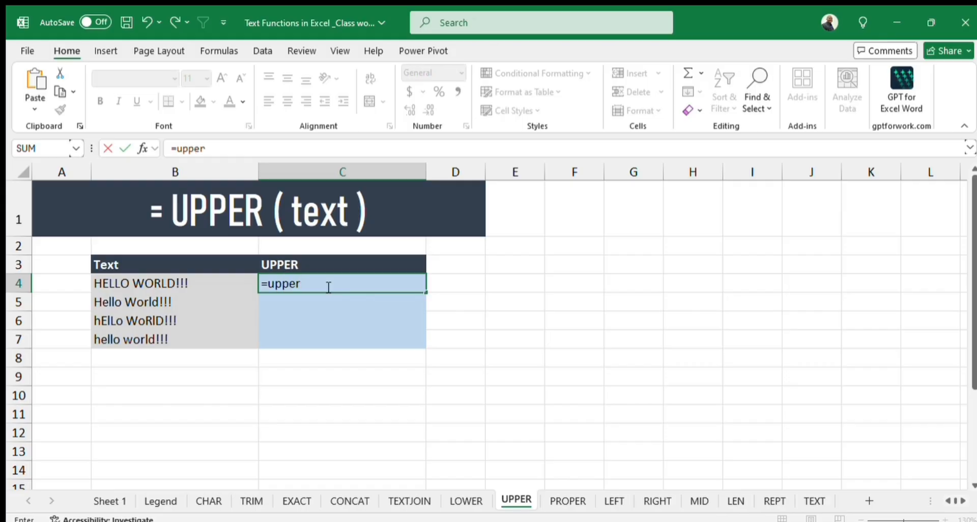
key(Tab)
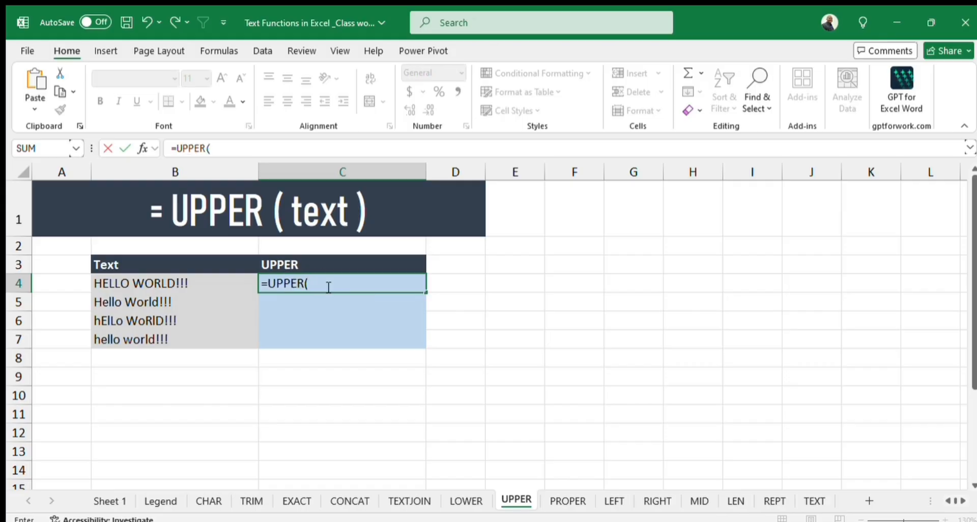
click(164, 286)
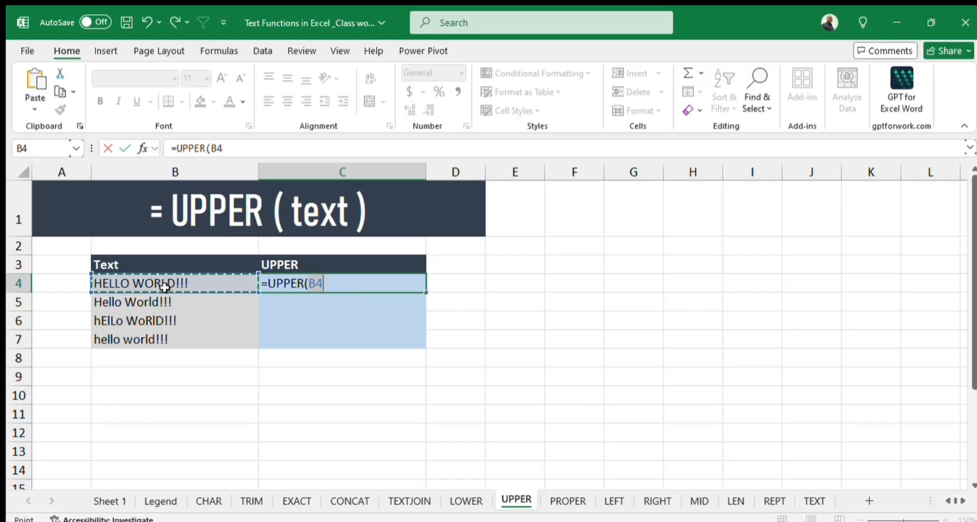
text())
key(Return)
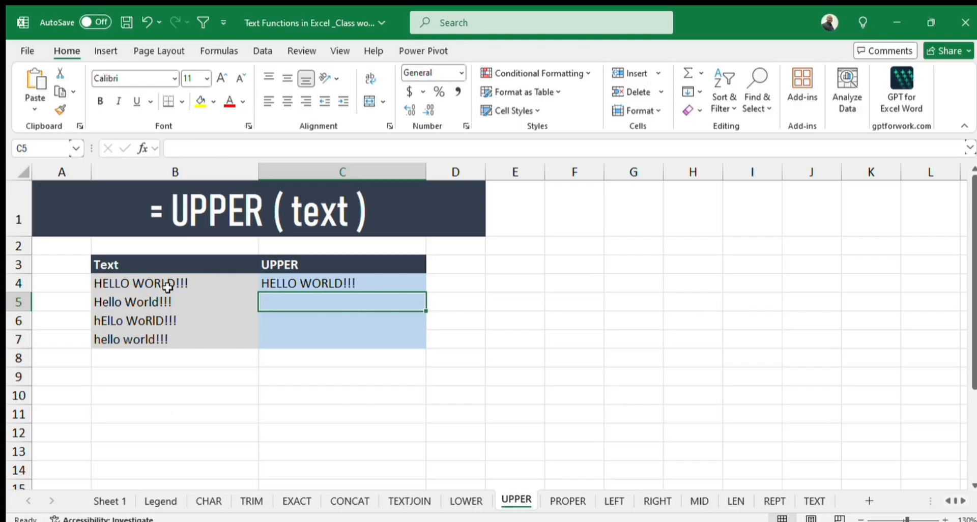
click(350, 284)
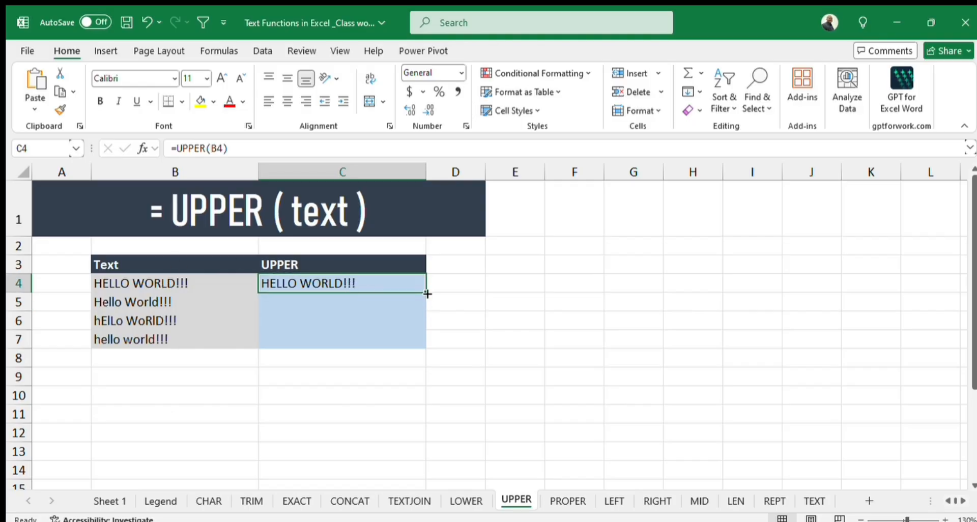
drag(426, 294, 426, 346)
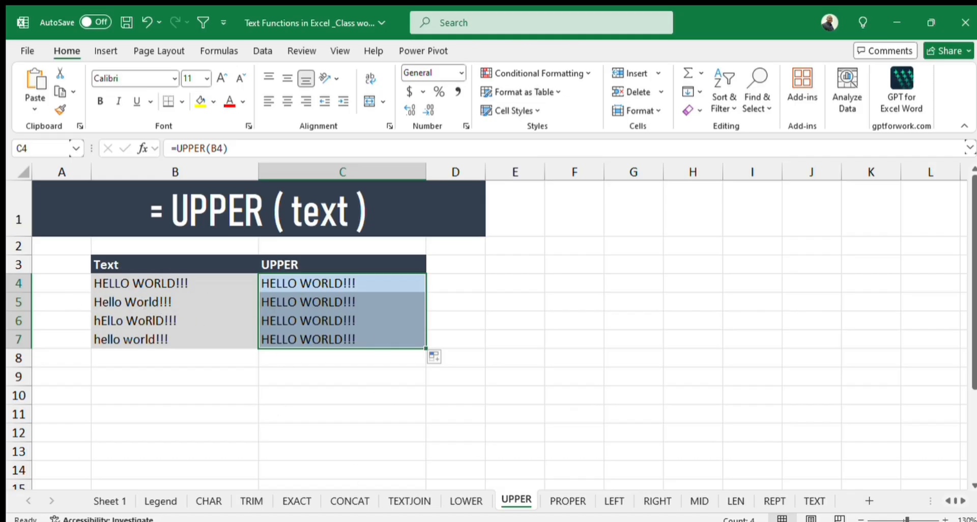
Clear the existing results in C4:C7 on the PROPER sheet.
click(566, 500)
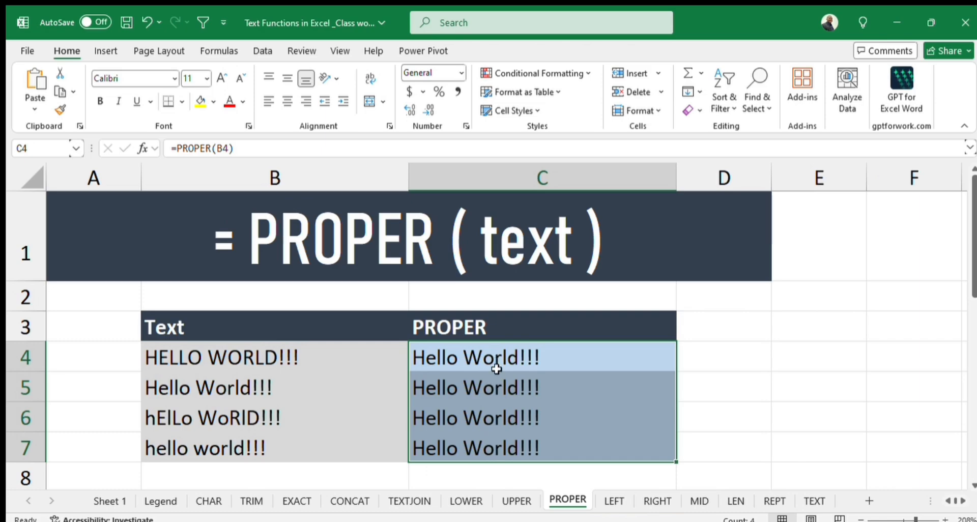
key(Delete)
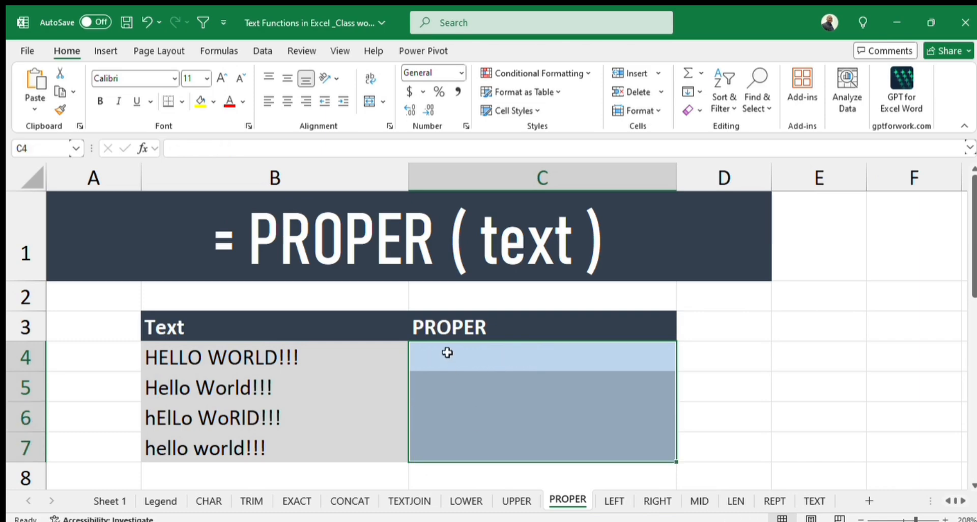
Enter =PROPER(B4) in C4 and fill the formula down to C7.
click(448, 352)
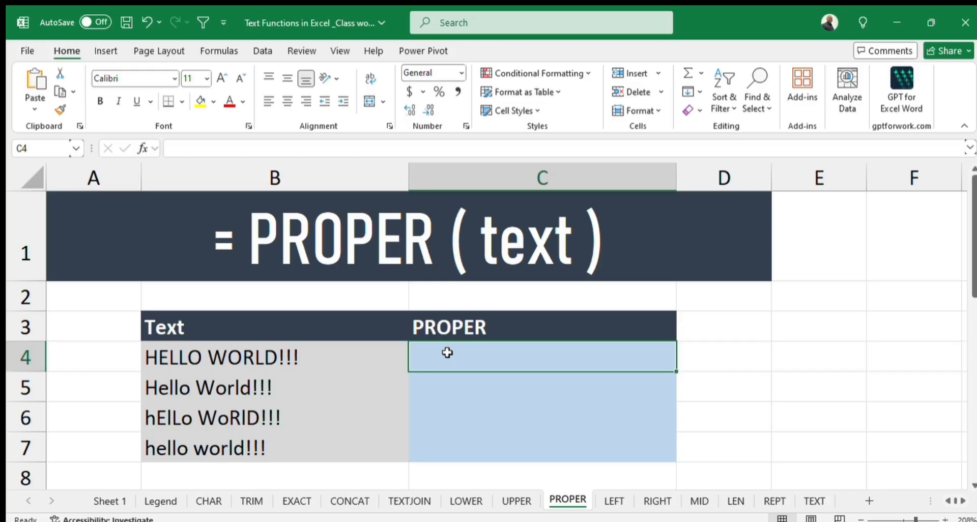
text(=proper)
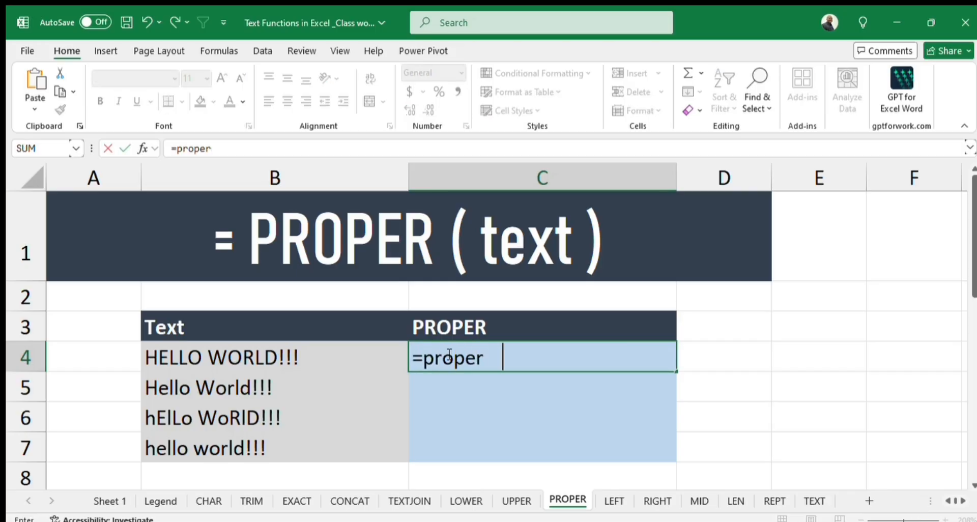
key(Tab)
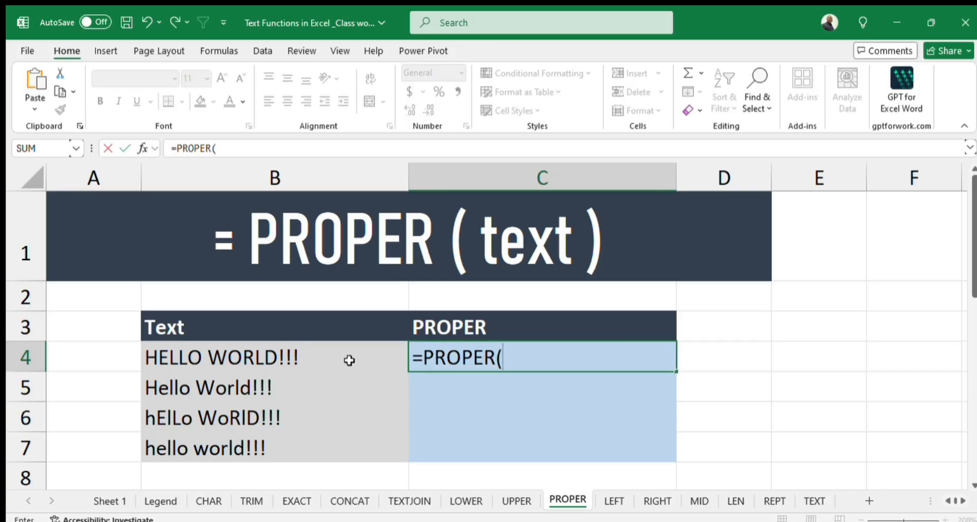
click(303, 358)
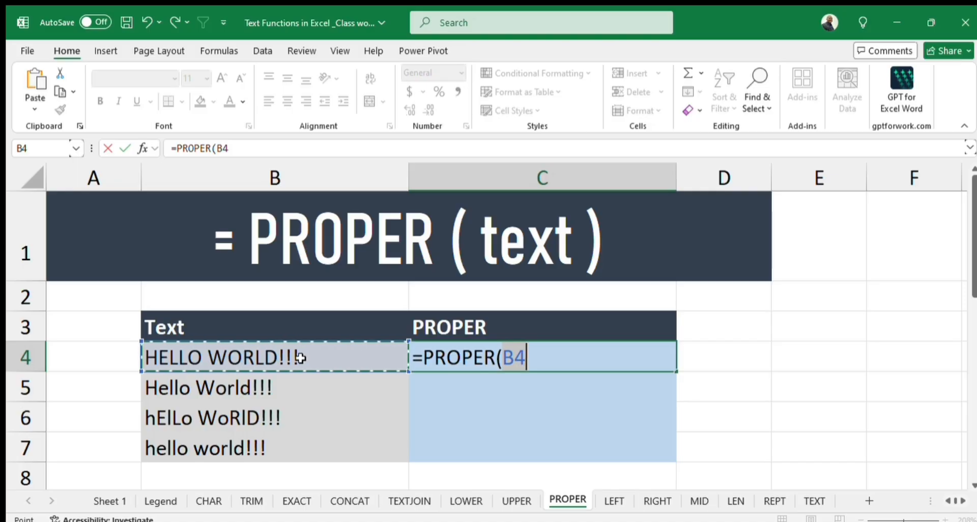
text())
key(Return)
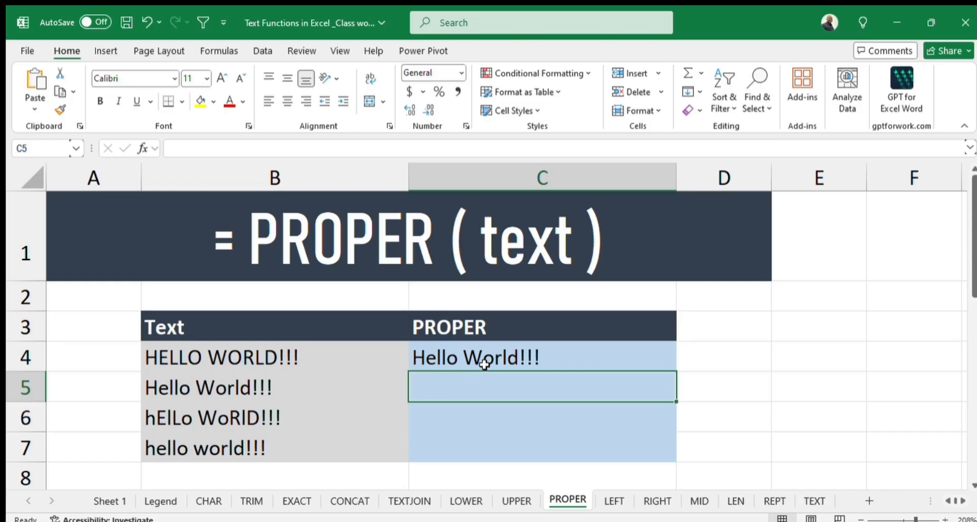
click(582, 364)
drag(676, 372, 659, 456)
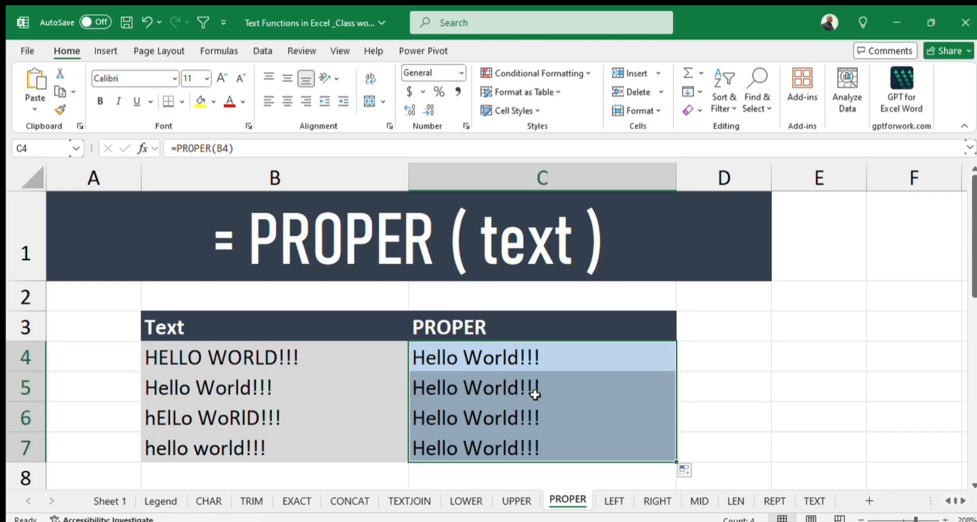
Clear the existing results in D4:D7 on the LEFT sheet.
click(615, 502)
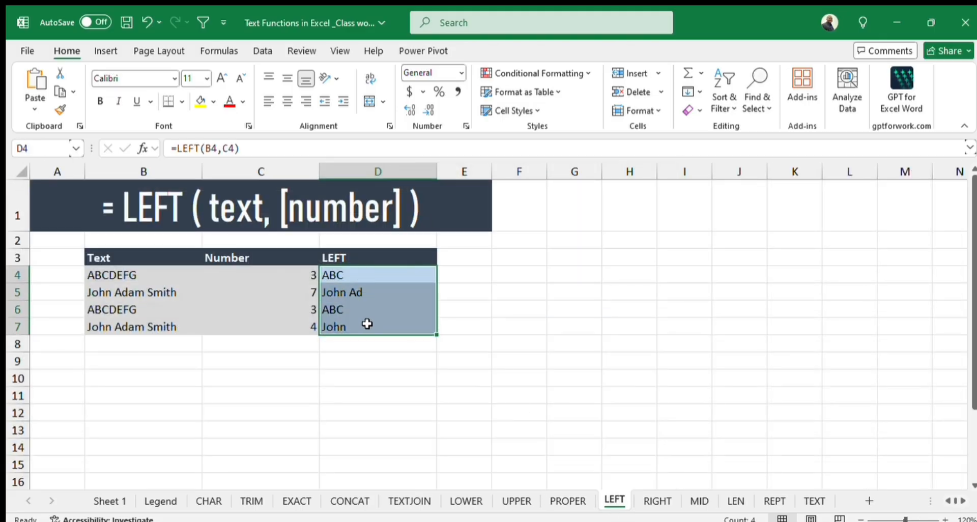
key(Delete)
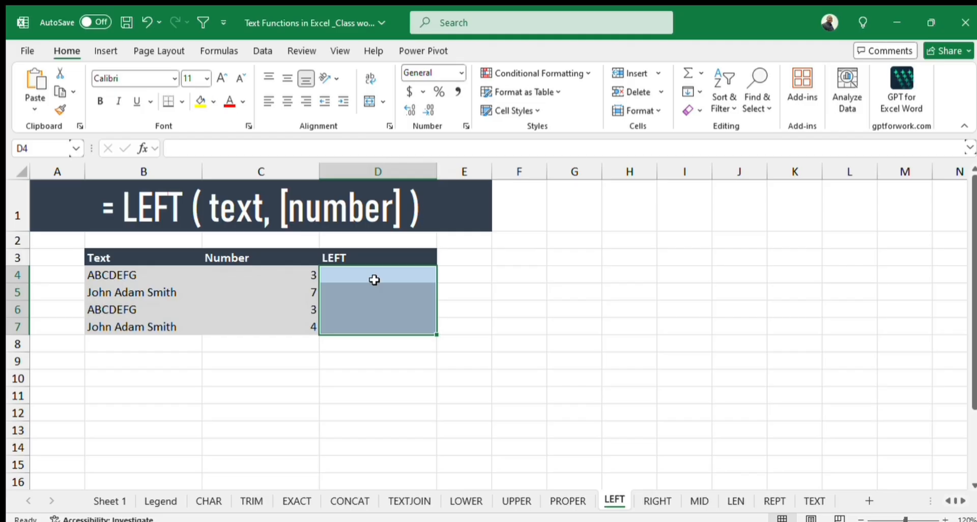
Enter =LEFT(B4,C4) in D4 and fill the formula down to D7.
text(=)
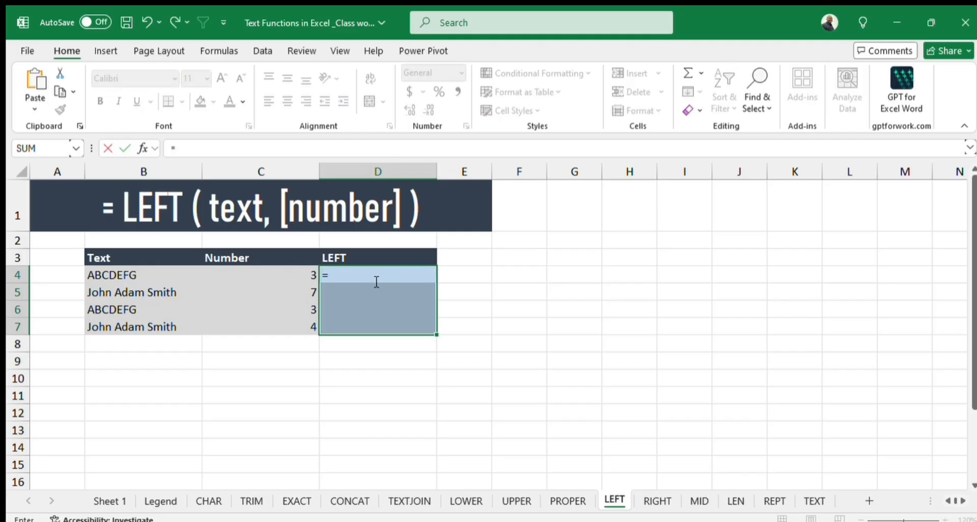
text(left)
key(Tab)
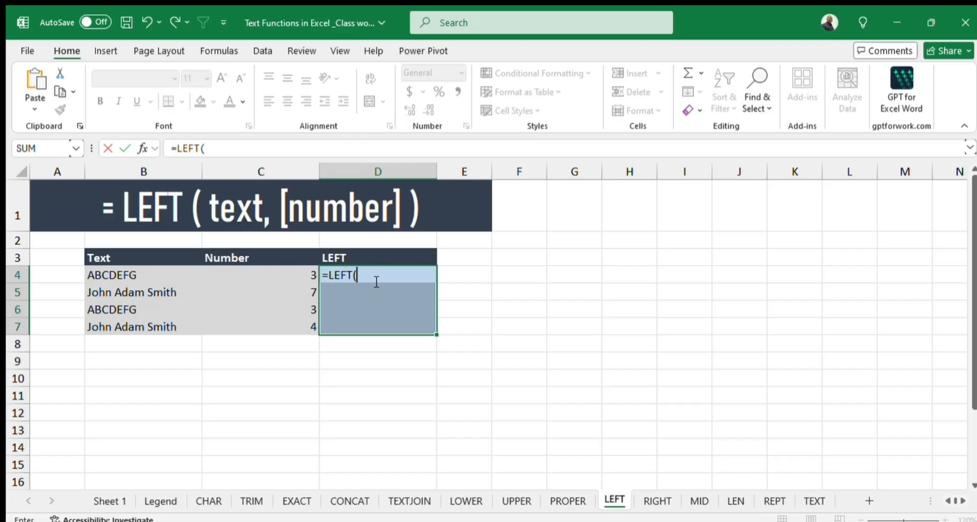
click(137, 276)
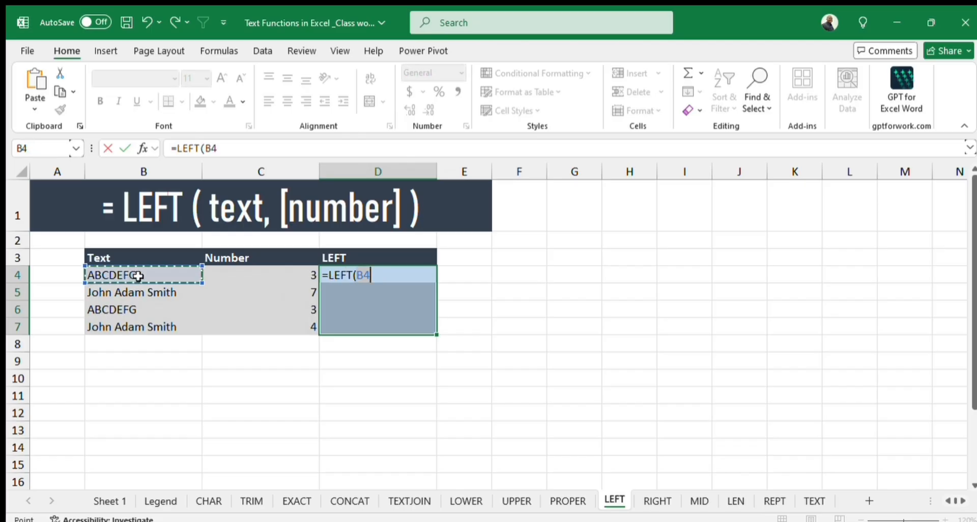
text(,)
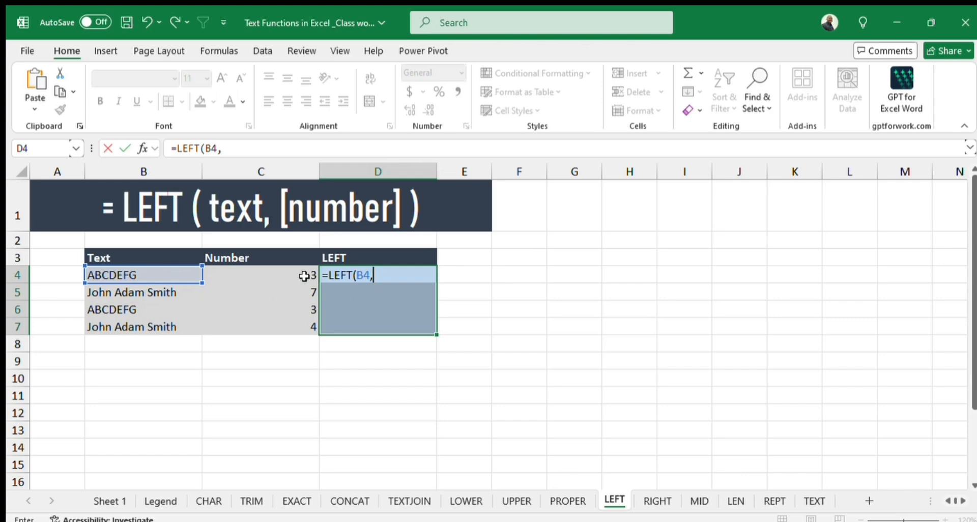
text(3)
key(BackSpace)
click(304, 276)
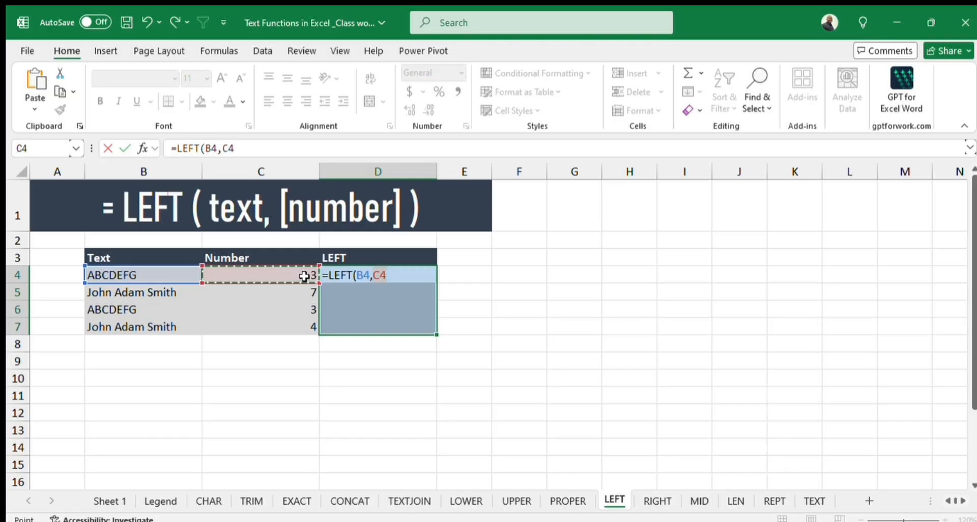
text())
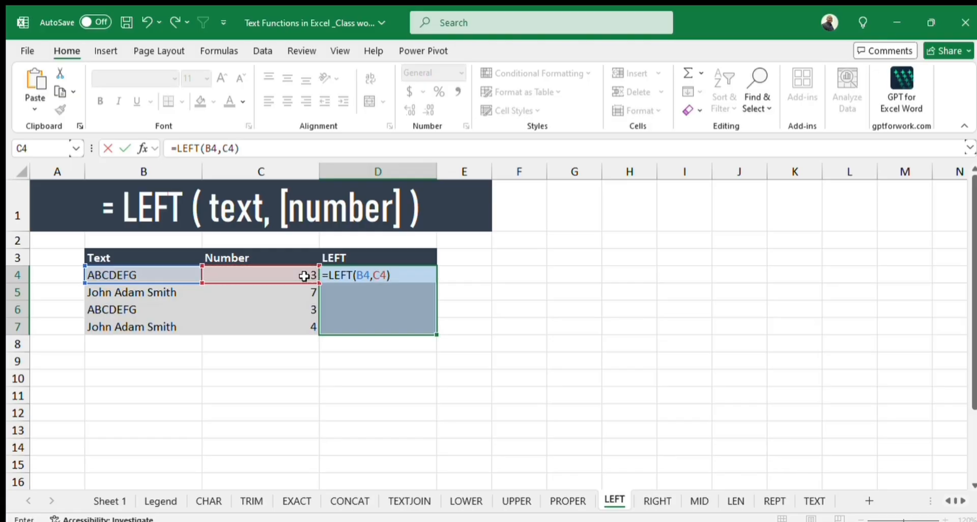
key(Return)
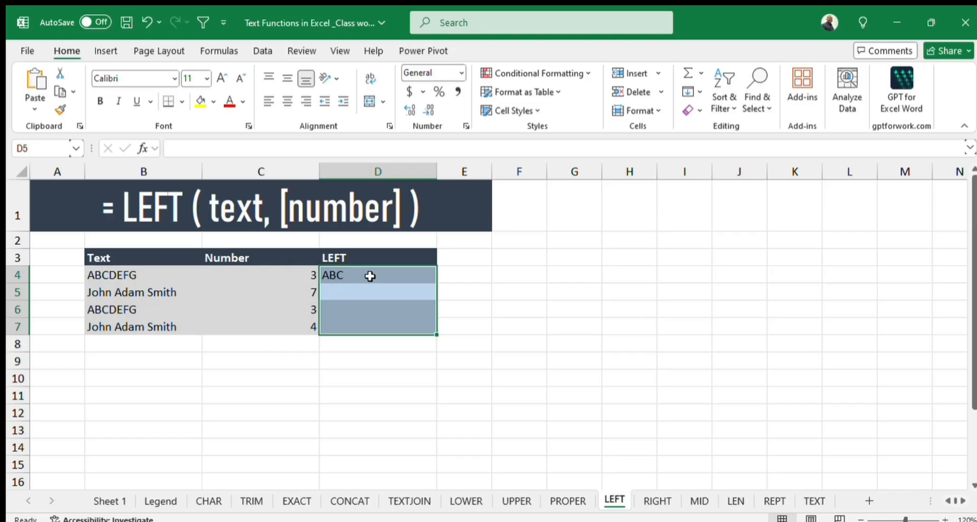
click(387, 275)
drag(435, 285, 433, 333)
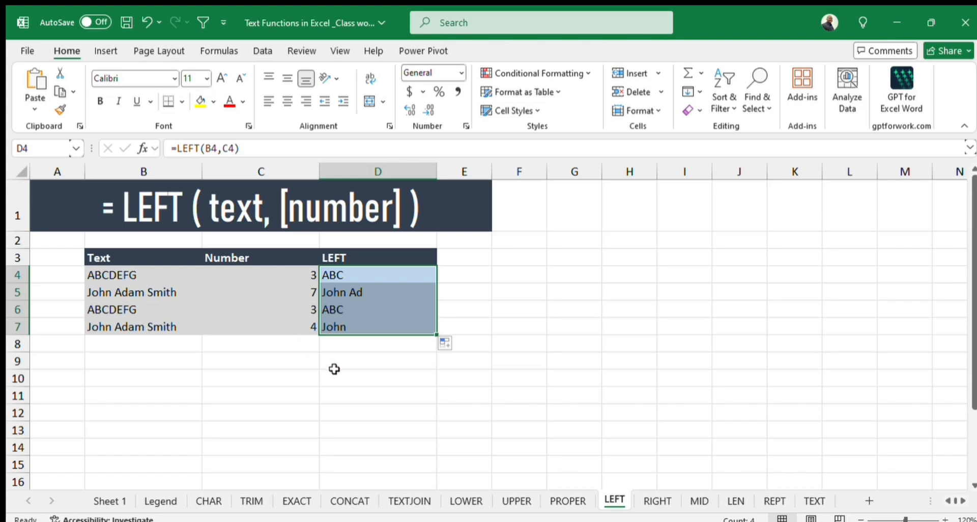
On the RIGHT sheet, enter =RIGHT(B4,C4) in D4 and fill the formula down to D7.
click(658, 501)
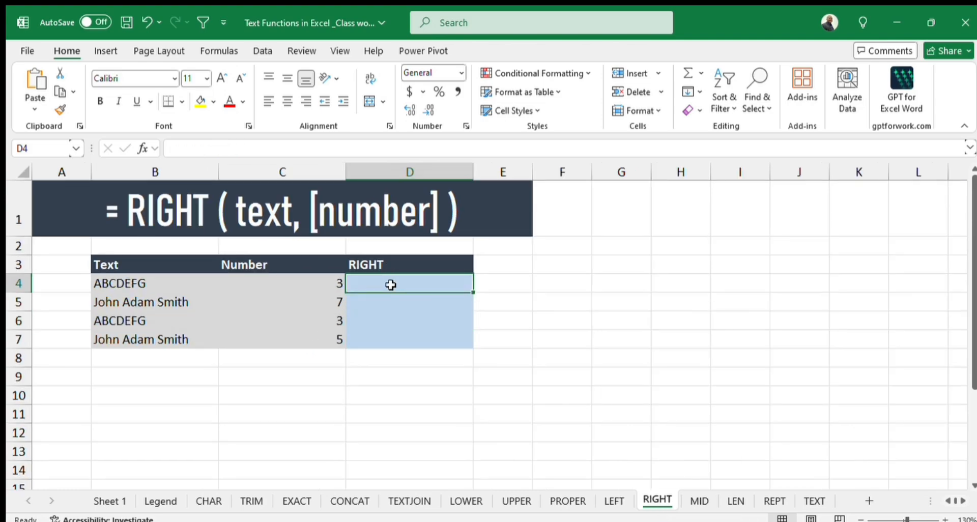
text(=right)
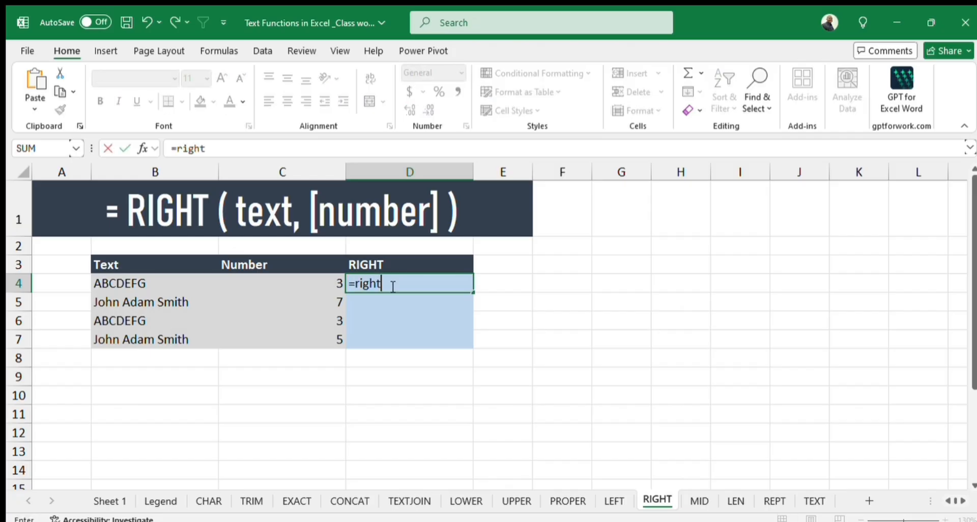
key(Tab)
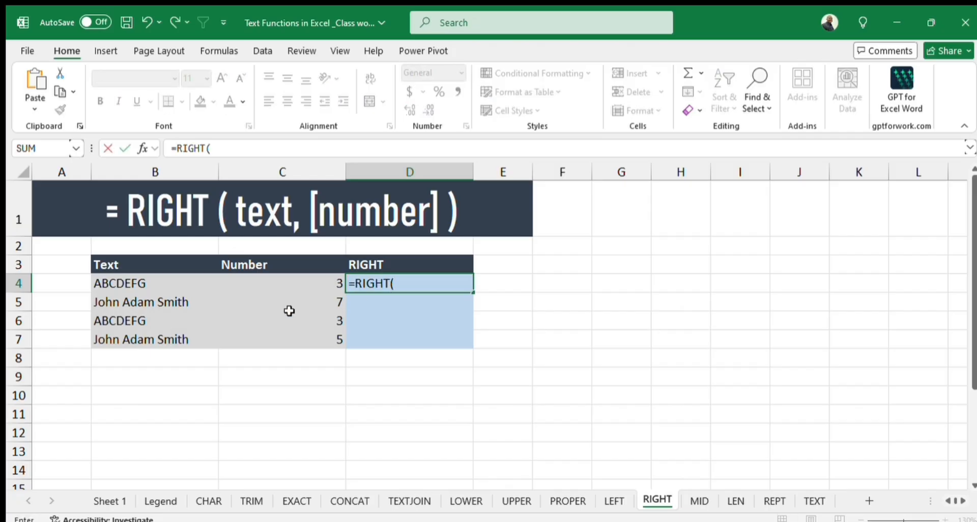
click(141, 284)
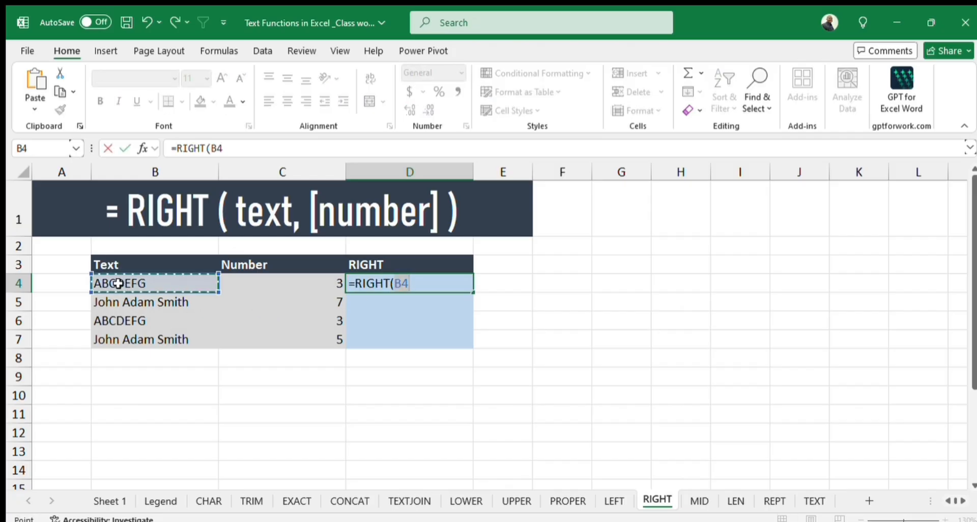
text(,)
click(336, 283)
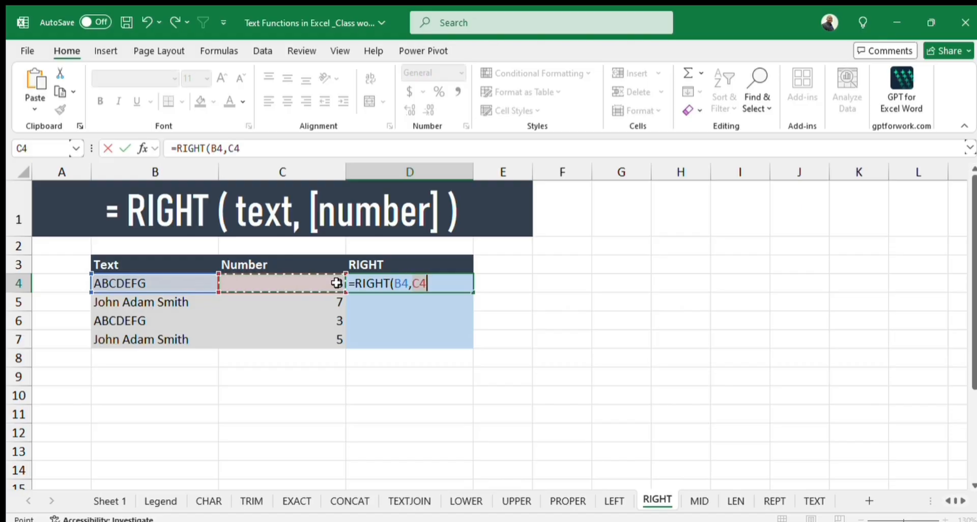
text())
key(Return)
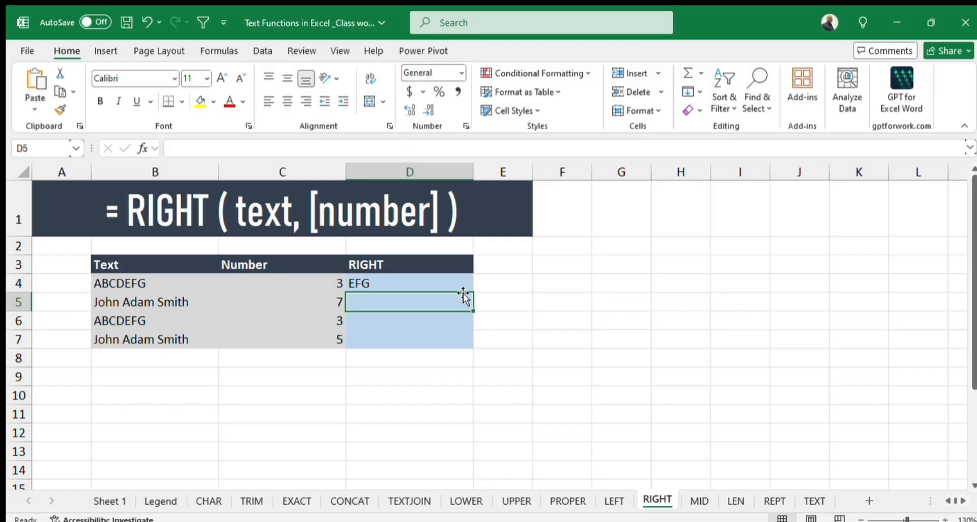
click(437, 283)
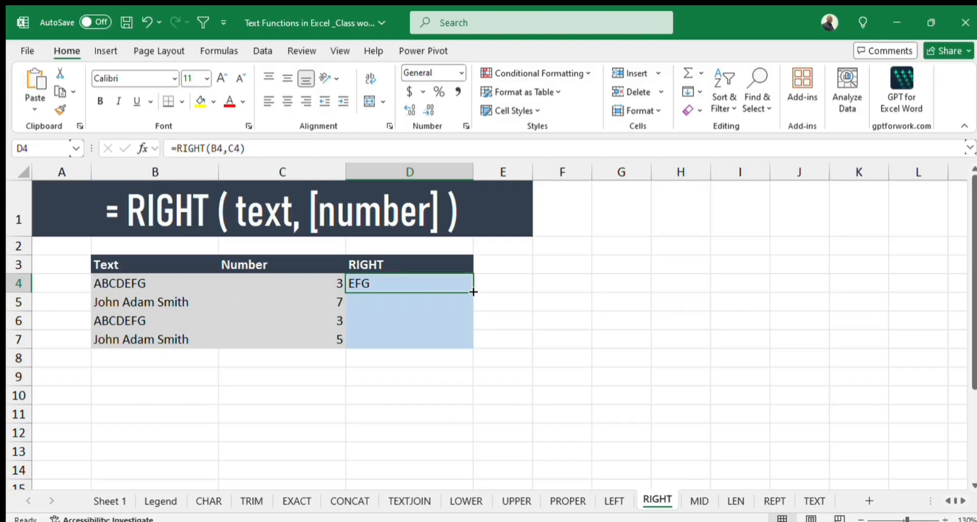
drag(473, 291, 473, 348)
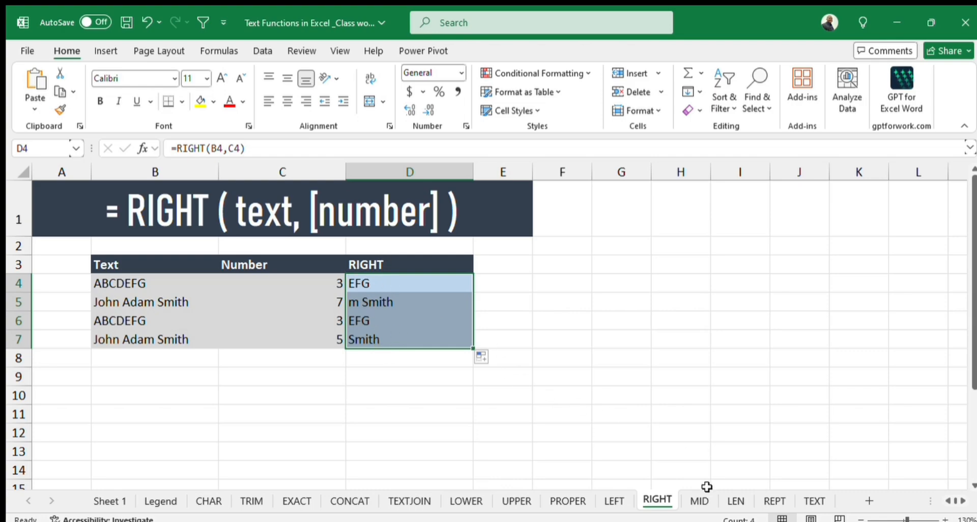
On the MID sheet, enter =MID(B4,C4,D4) in E4 and fill the formula down to E5.
click(700, 501)
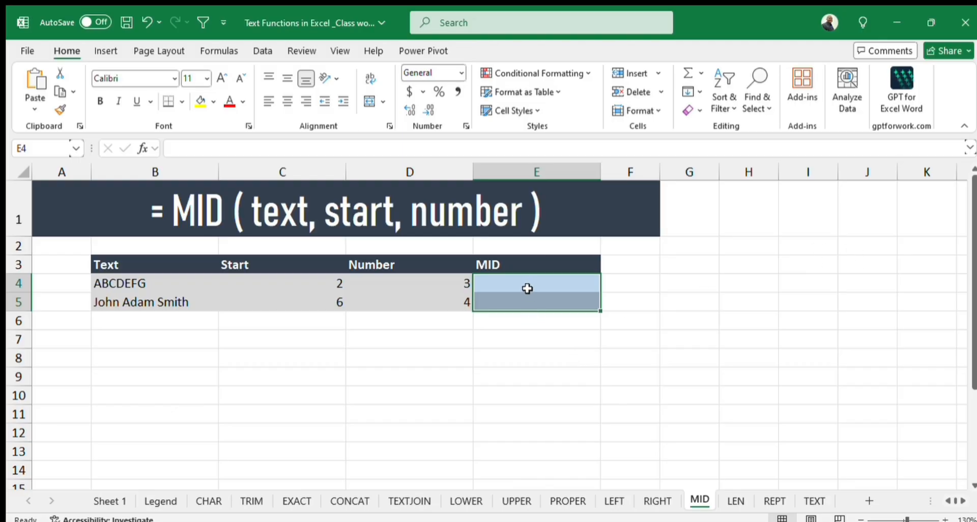
text(=mid)
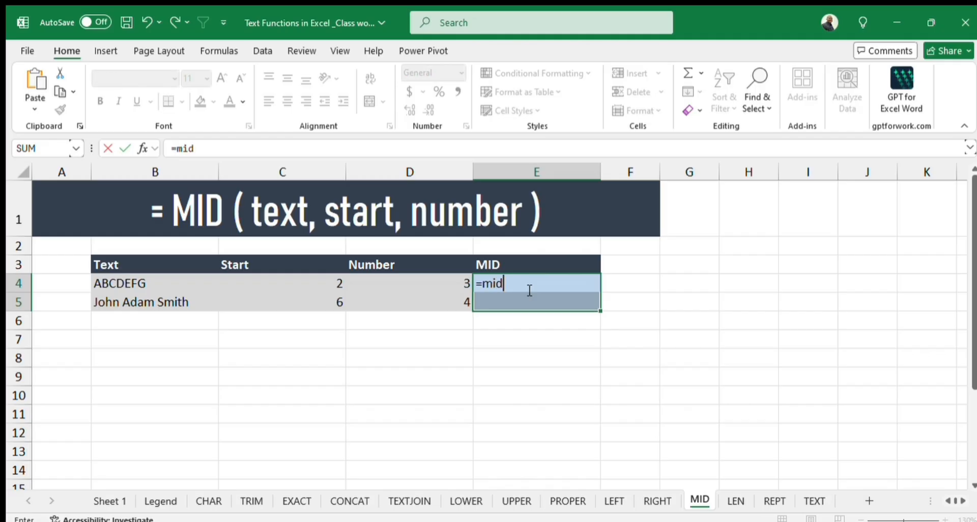
key(Tab)
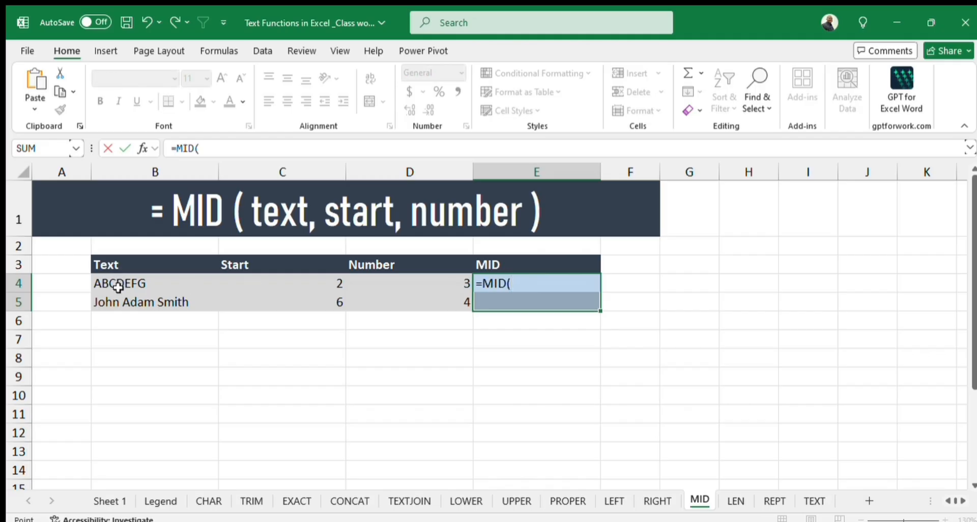
click(118, 283)
text(,)
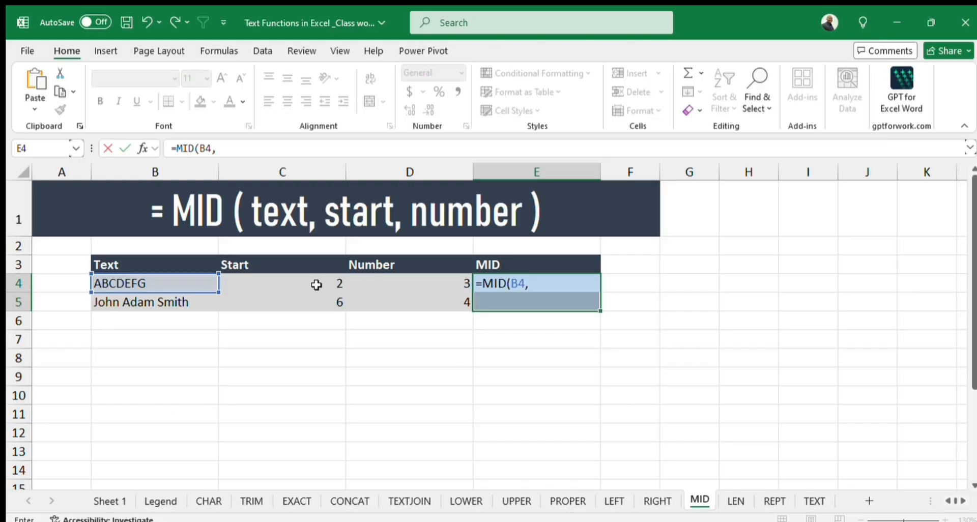
click(316, 285)
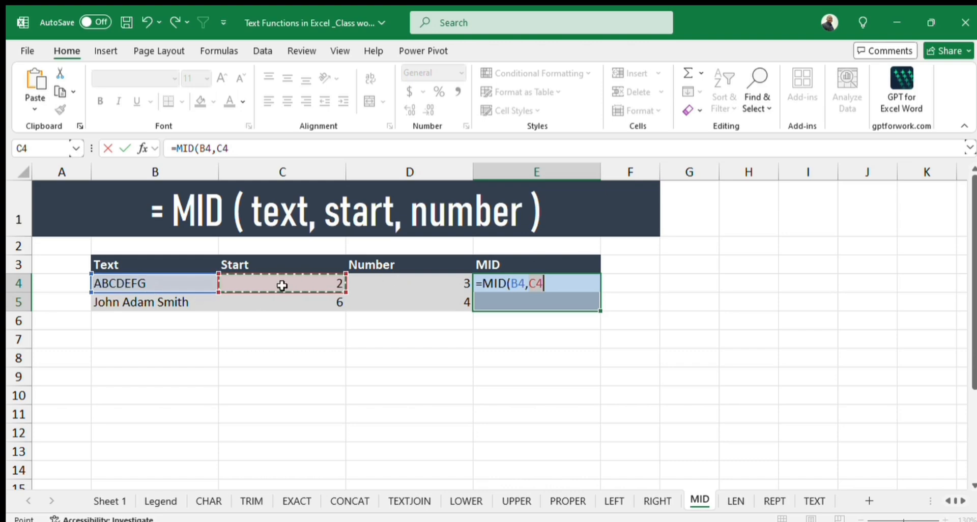
text(,)
click(437, 286)
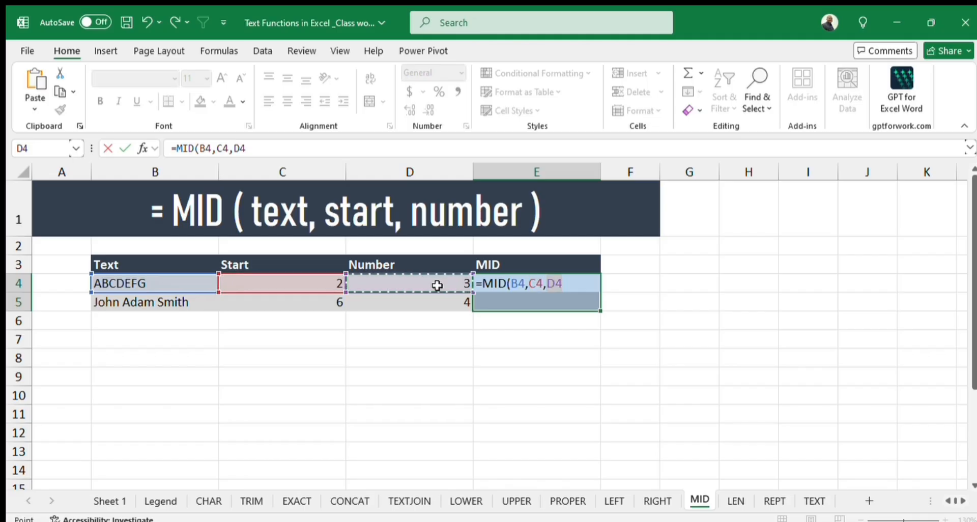
text())
key(Return)
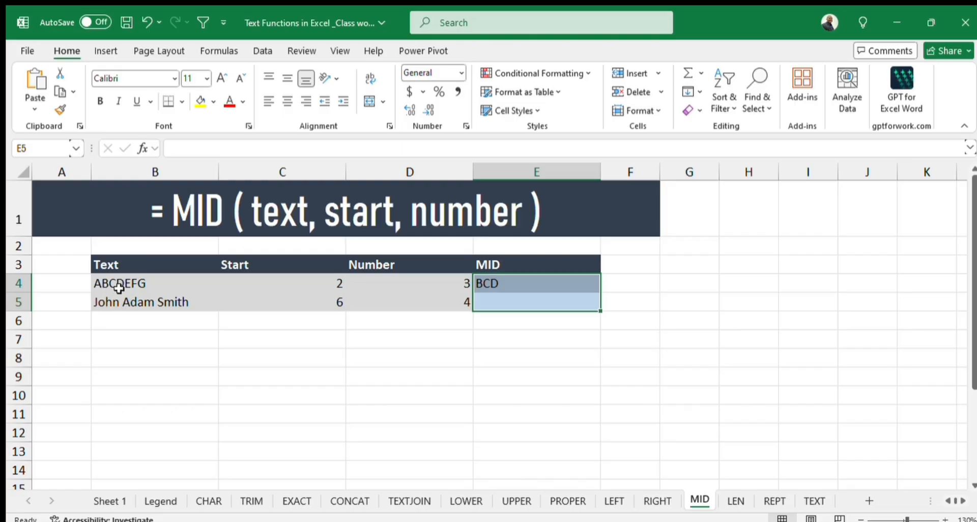
click(554, 283)
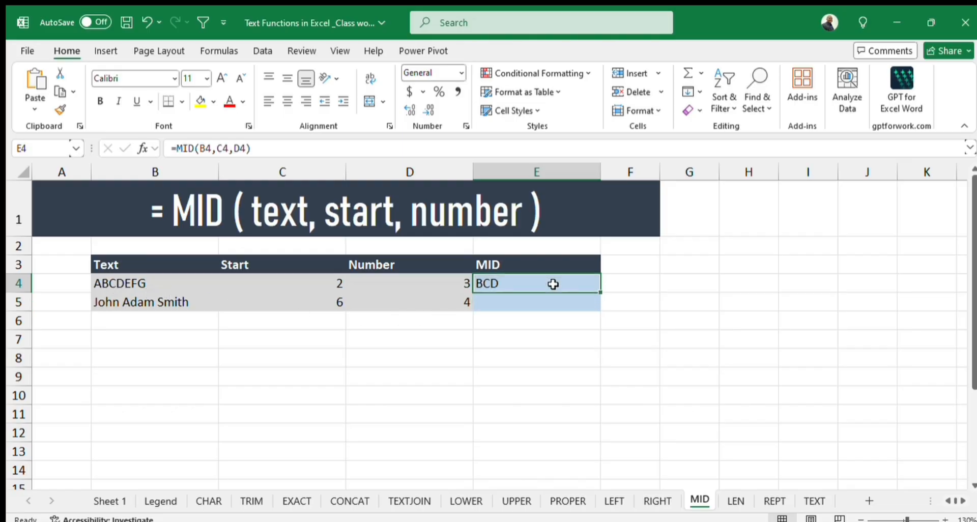
drag(600, 292, 596, 302)
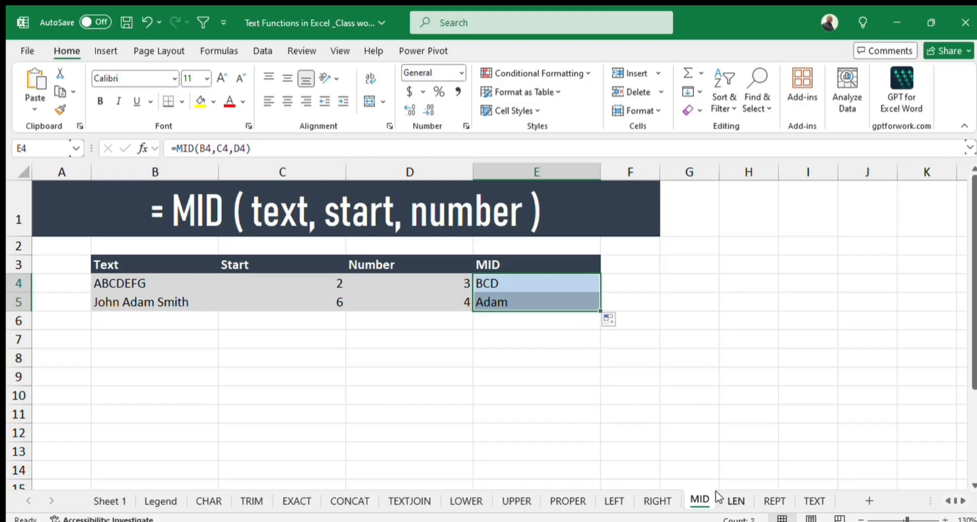
On the LEN sheet, enter Abuja with trailing spaces in E3, Abuja in E4 and Abuja with leading spaces in E5.
click(733, 499)
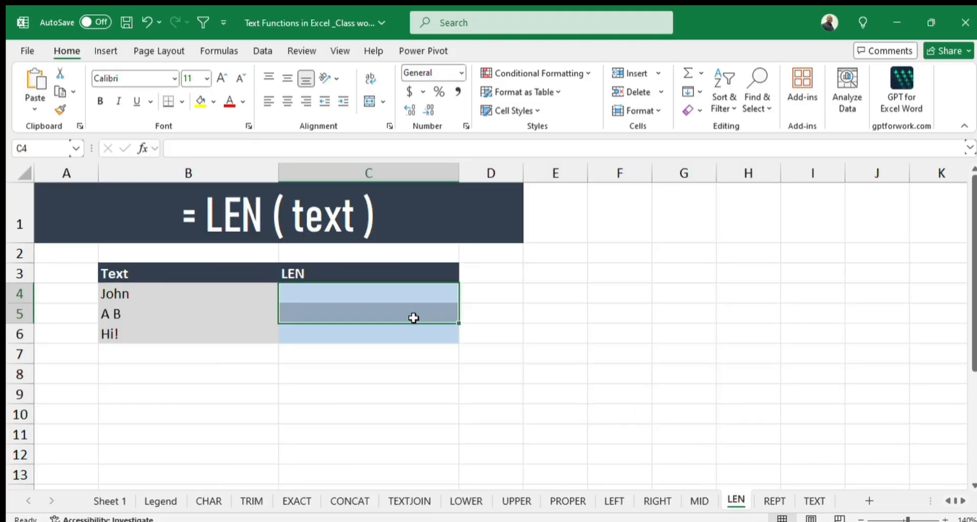
click(476, 295)
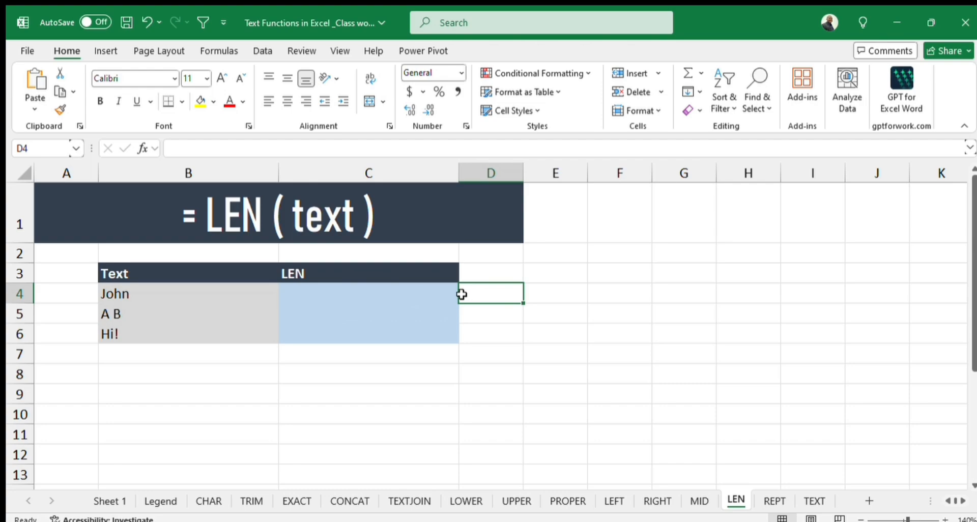
click(545, 272)
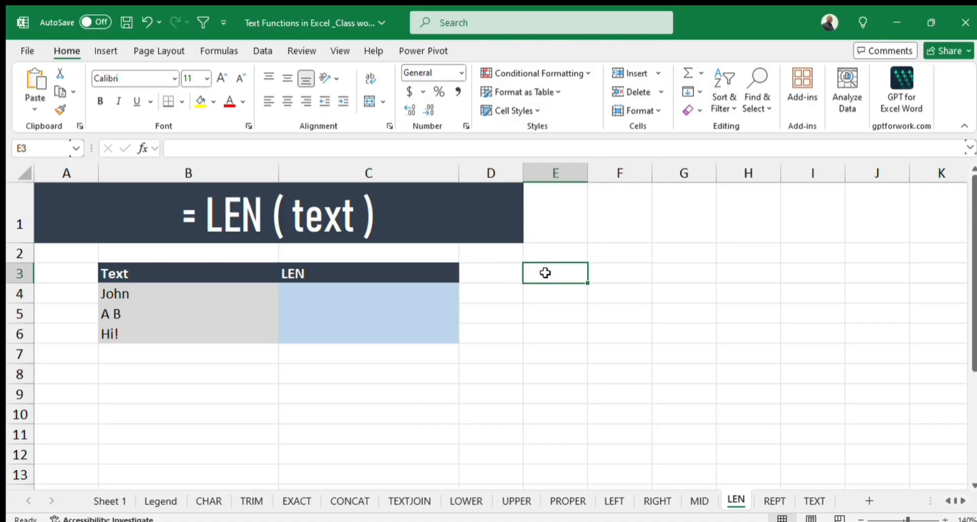
text(Abuja)
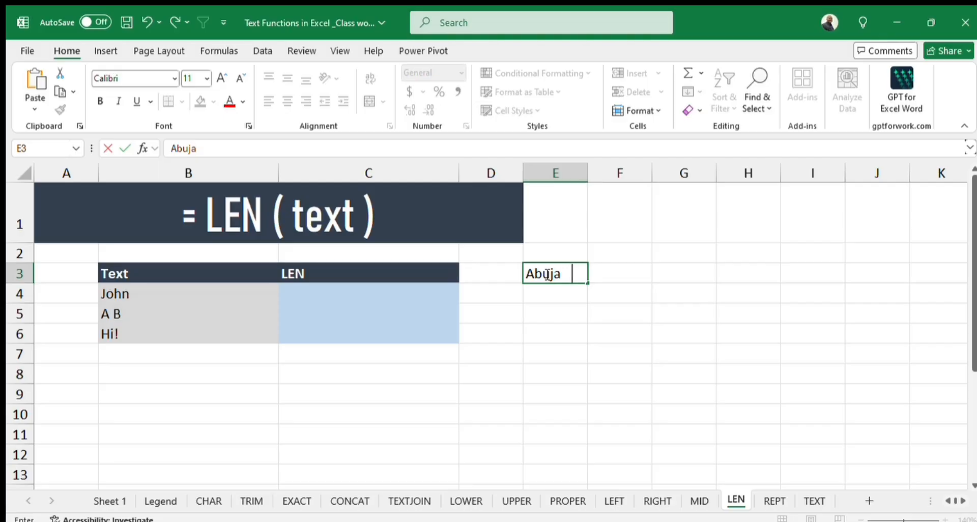
key(Return)
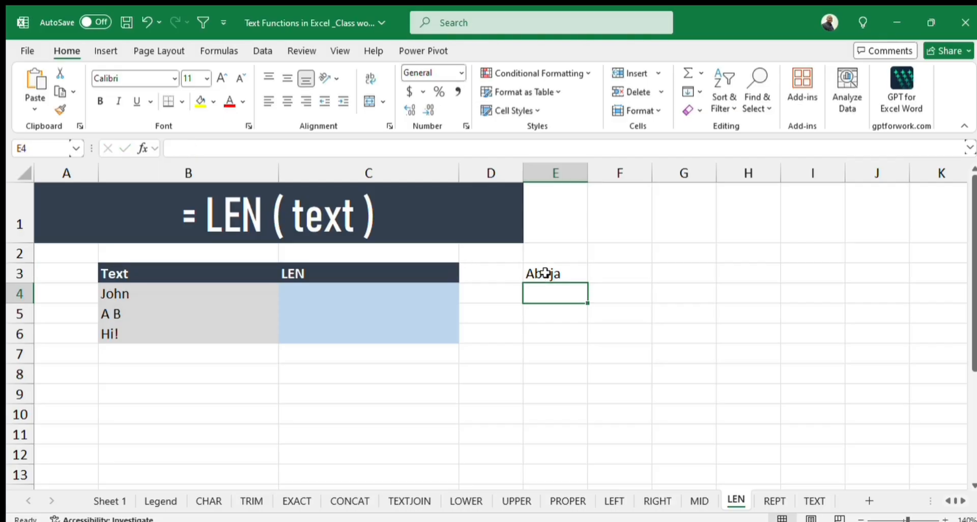
text(Abuja)
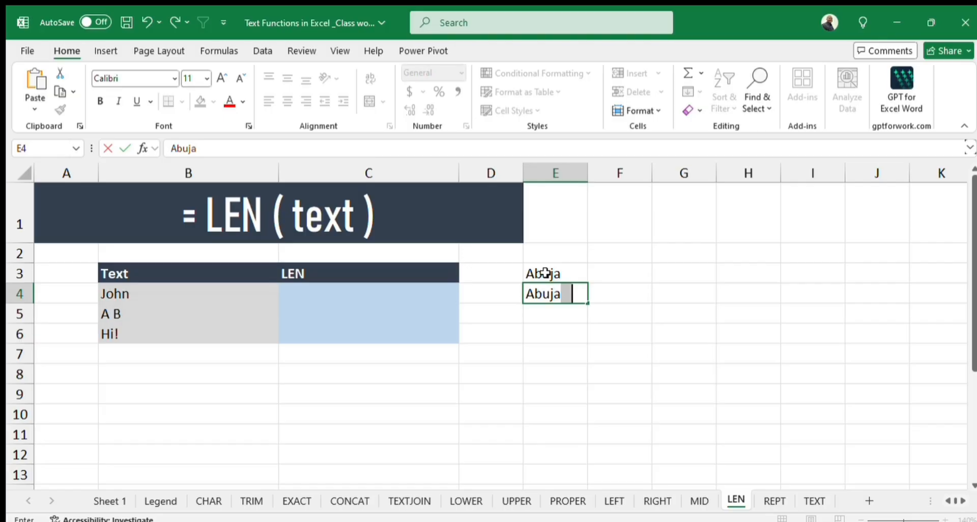
key(Return)
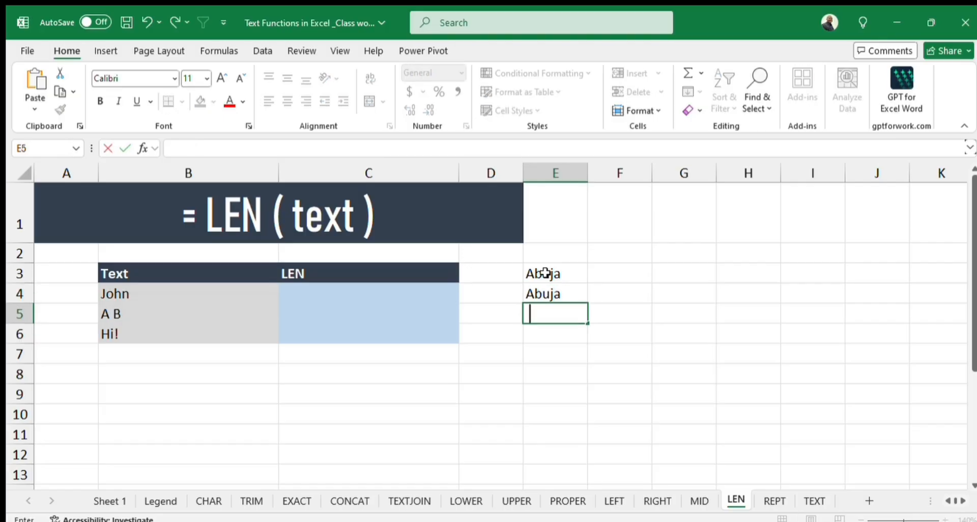
text(Abuja)
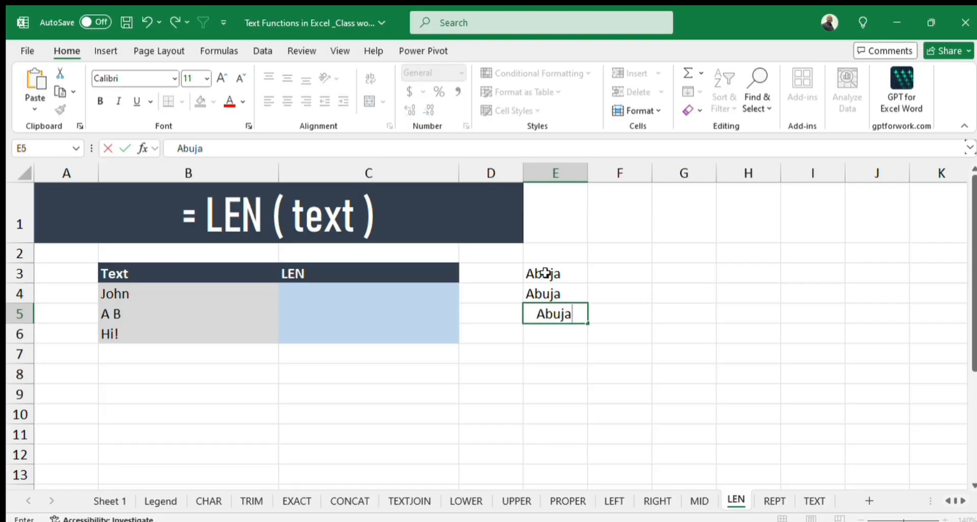
key(Return)
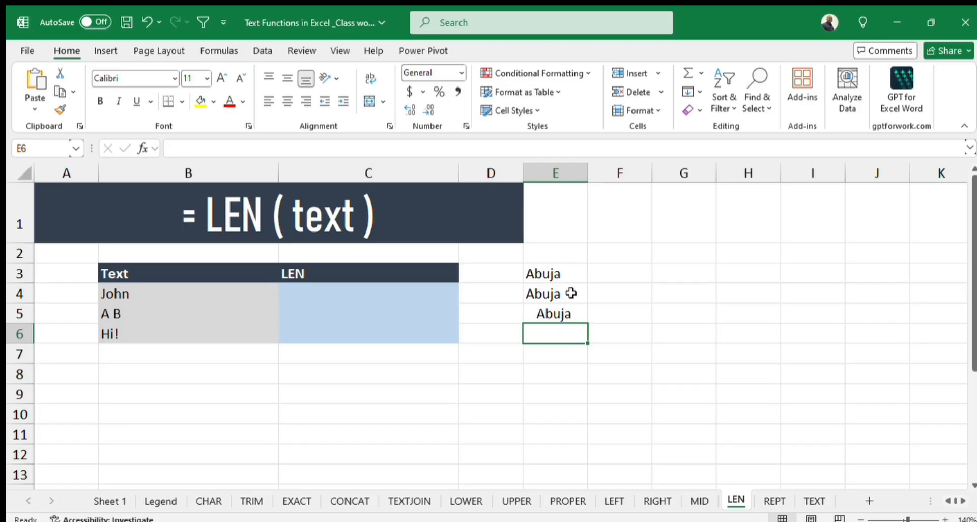
Enter =LEN(E3) in F3 and fill the formula down to F5.
click(626, 276)
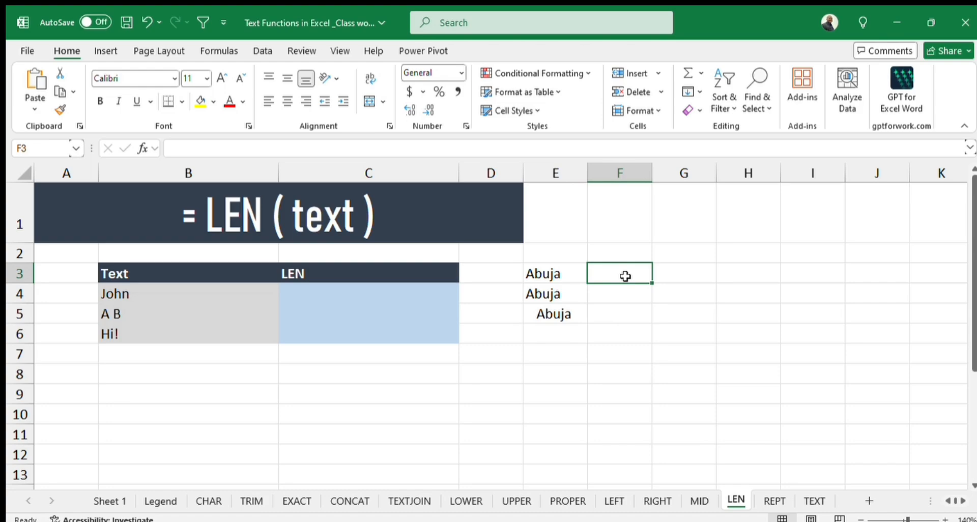
text(=len)
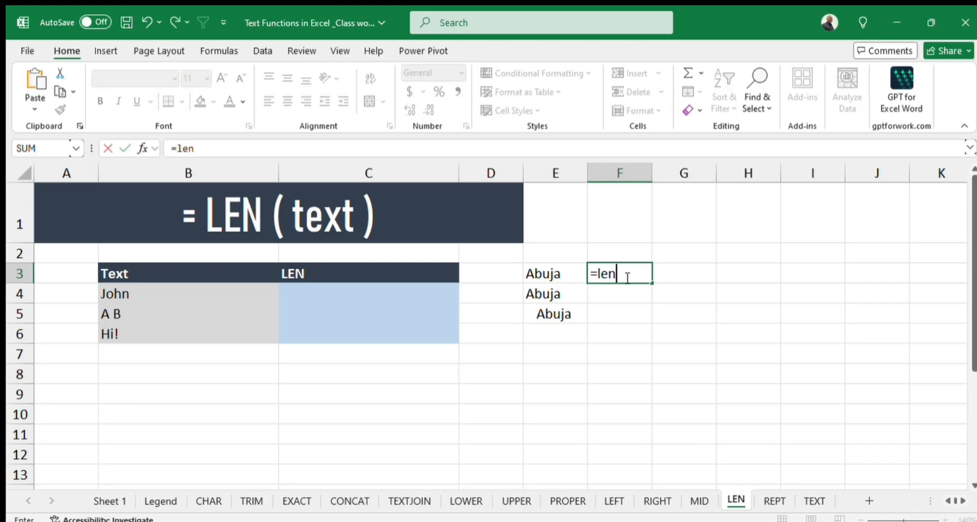
key(Tab)
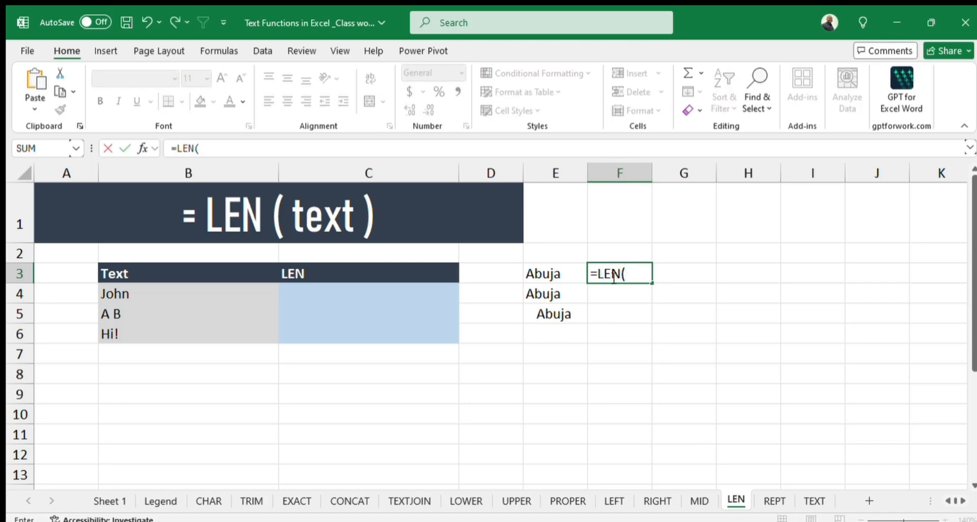
click(561, 276)
text())
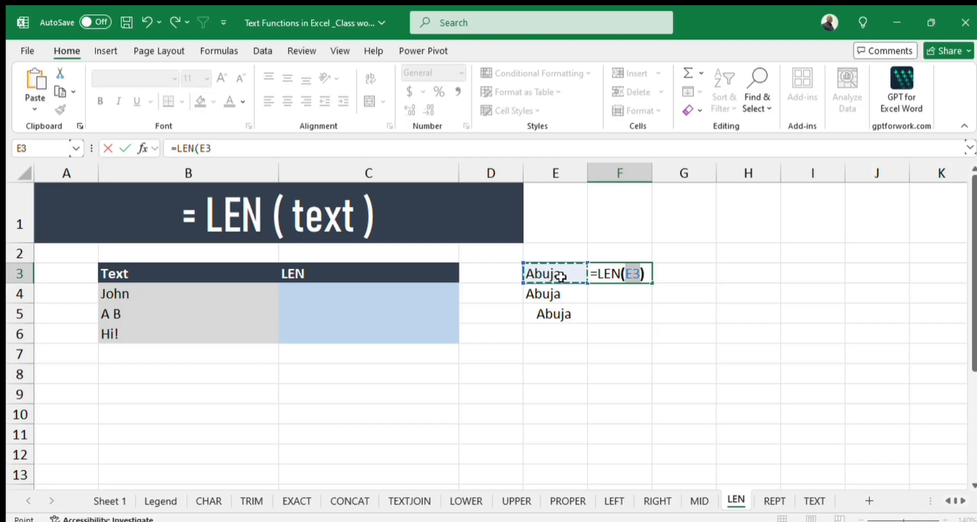
key(Return)
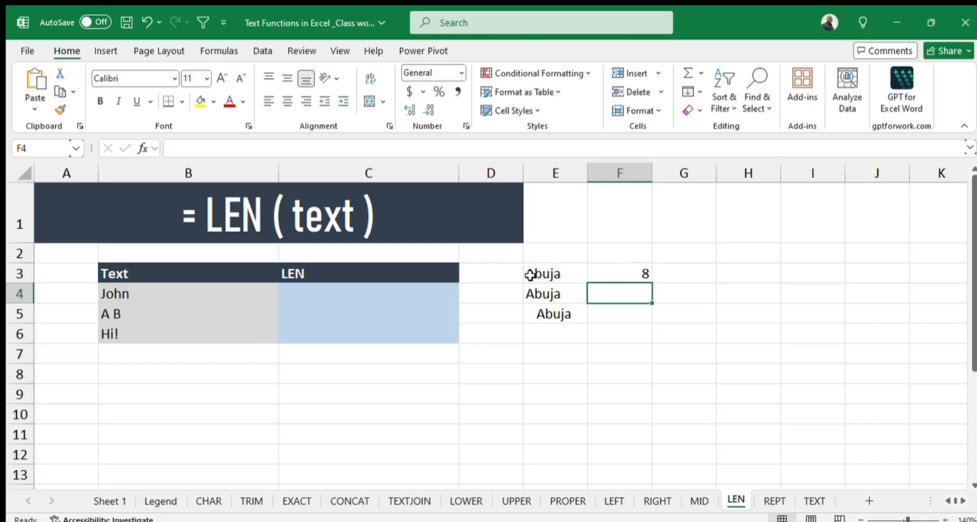
click(634, 275)
drag(653, 282, 652, 321)
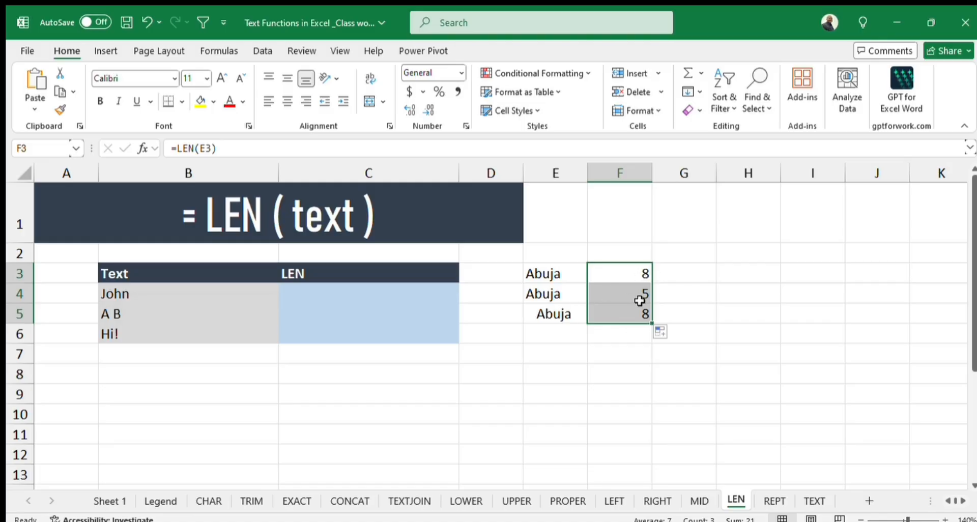
Remove one leading space from the Abuja entry in E5 and clear the test data in E3:F5.
double_click(541, 313)
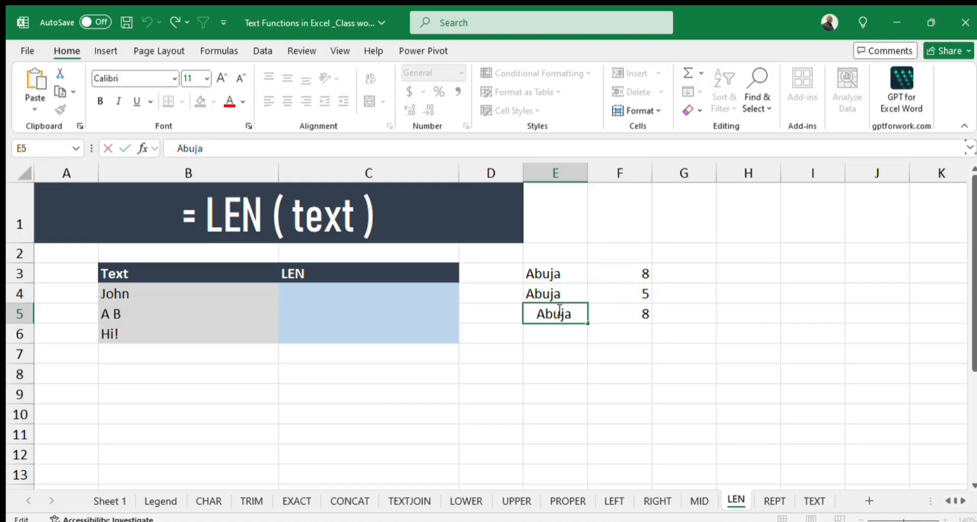
key(BackSpace)
key(Return)
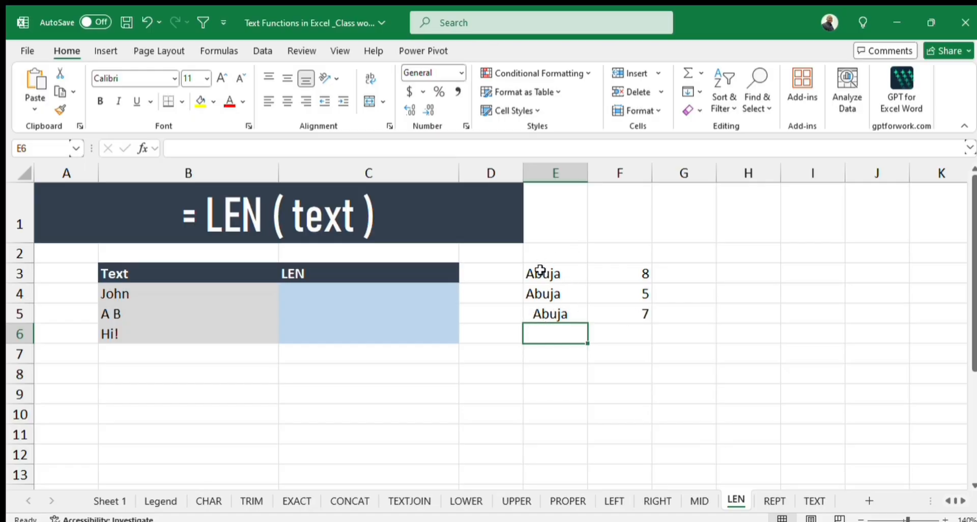
drag(541, 270, 618, 312)
key(Delete)
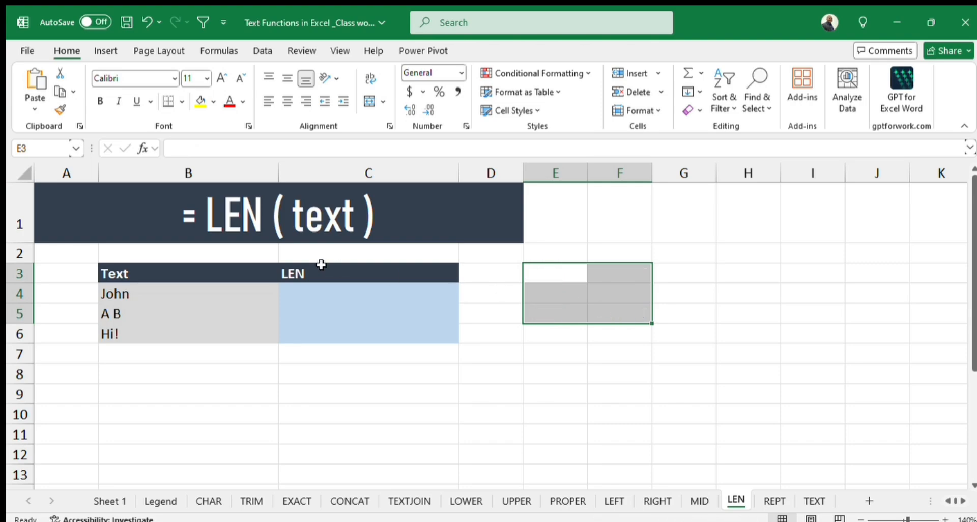
Enter =LEN(B4) in C4 and fill the formula down to C6.
click(326, 286)
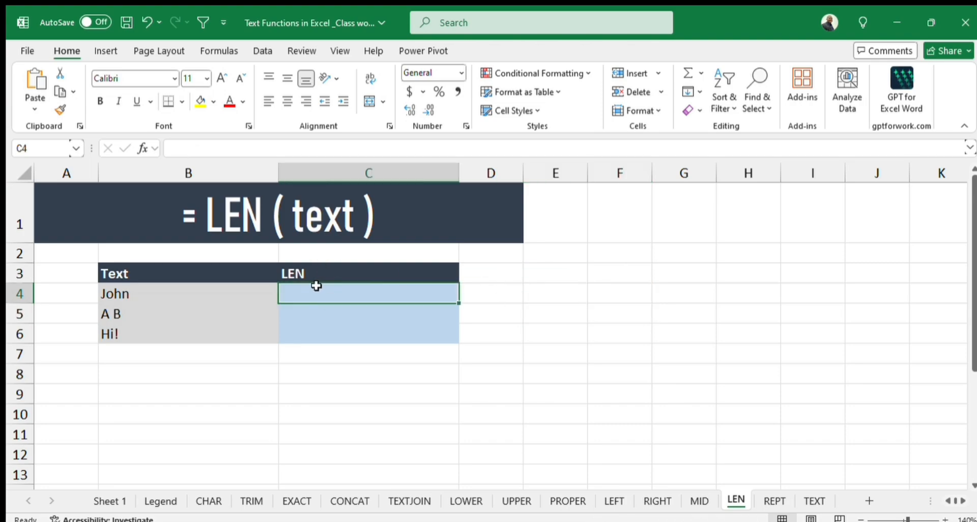
text(=LEN()
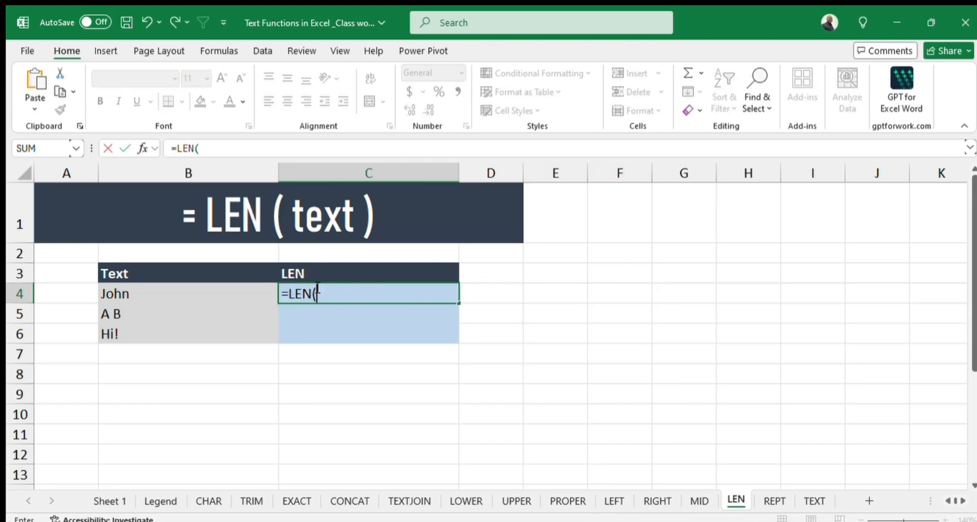
click(130, 294)
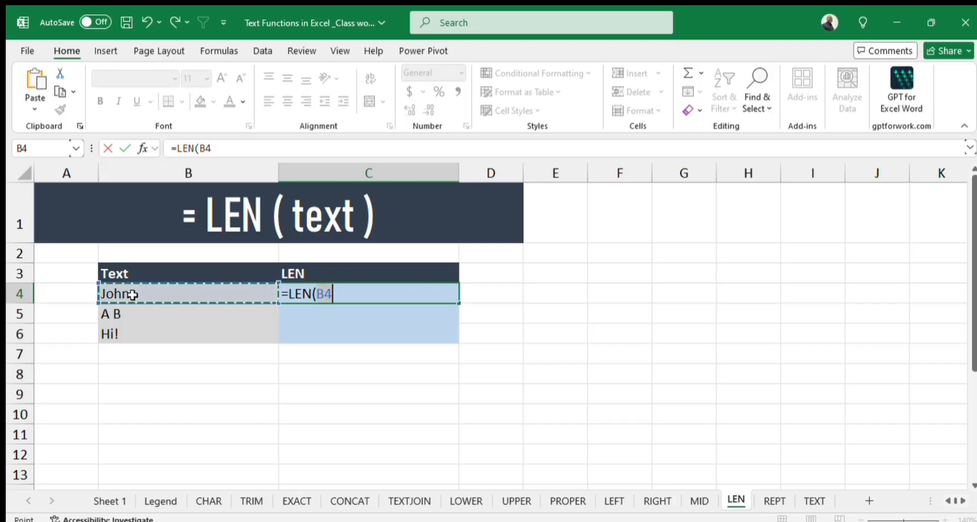
text())
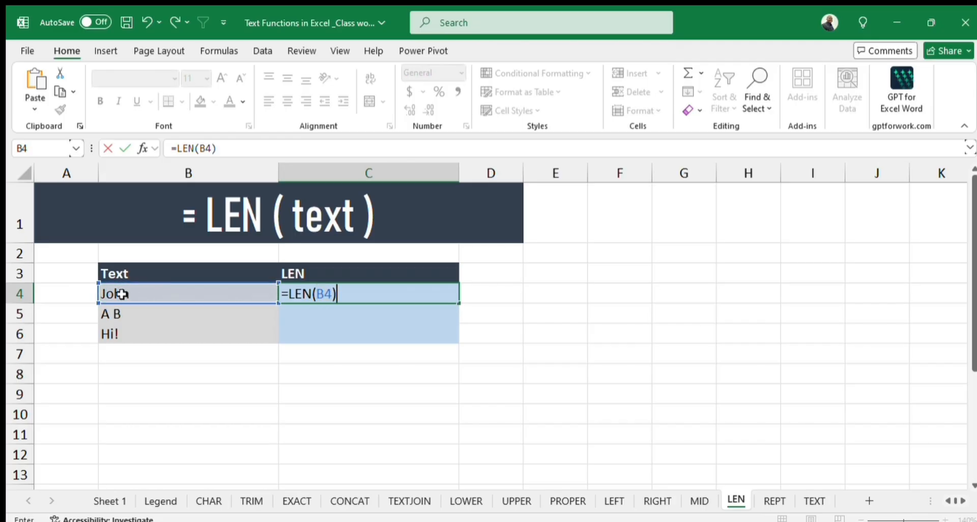
key(Return)
click(411, 293)
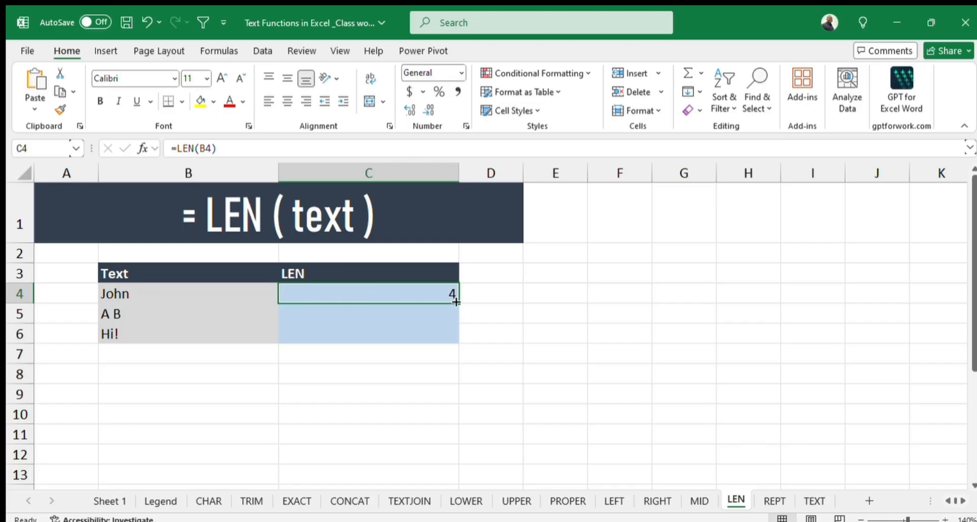
drag(457, 302, 455, 344)
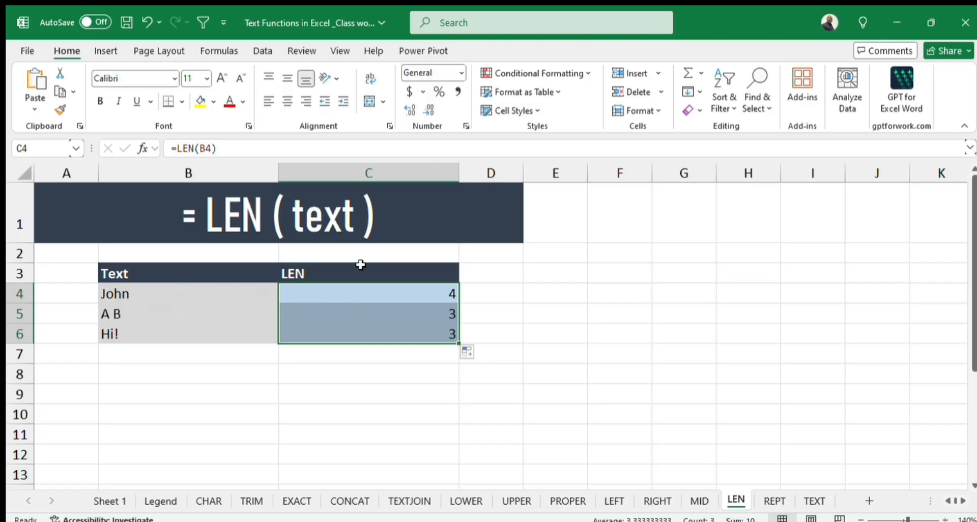
On the REPT sheet, enter =REPT(B4,C4) in D4 and fill the formula down to D5.
click(762, 503)
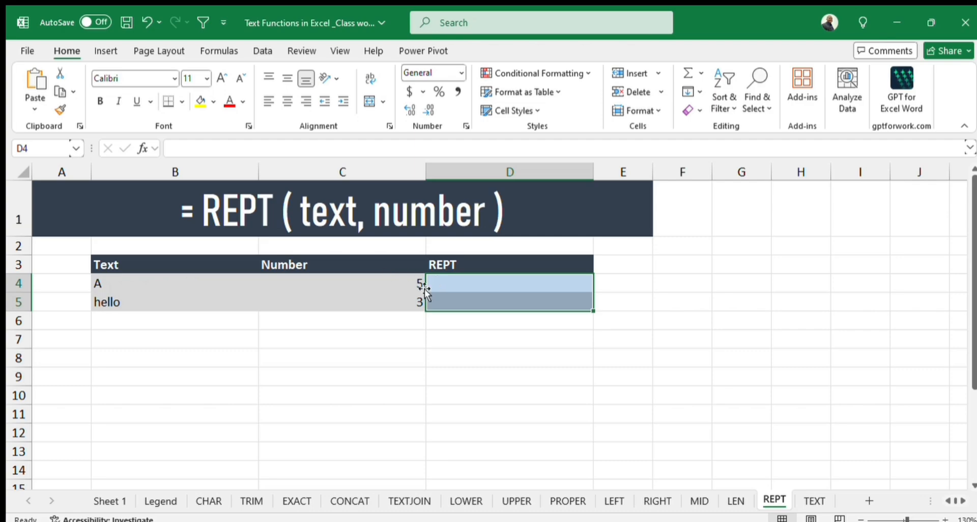
click(479, 290)
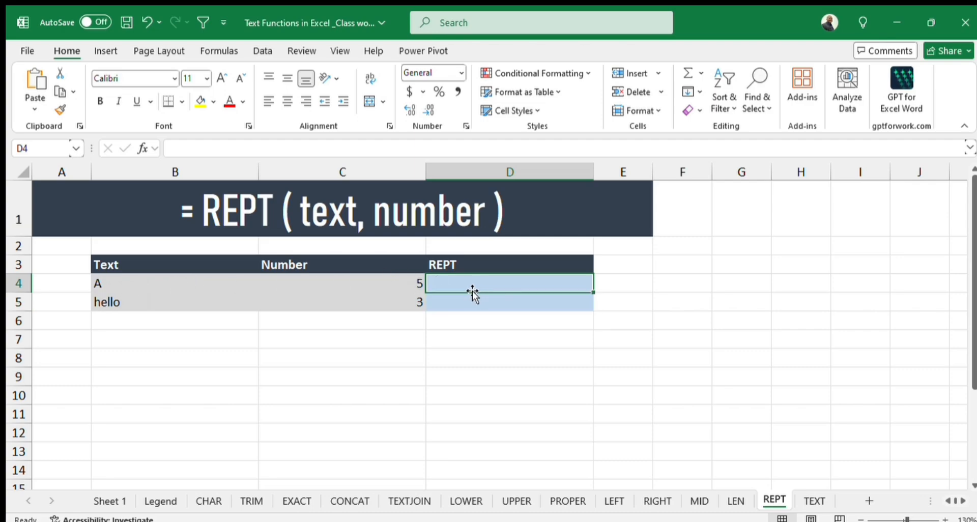
text(=re)
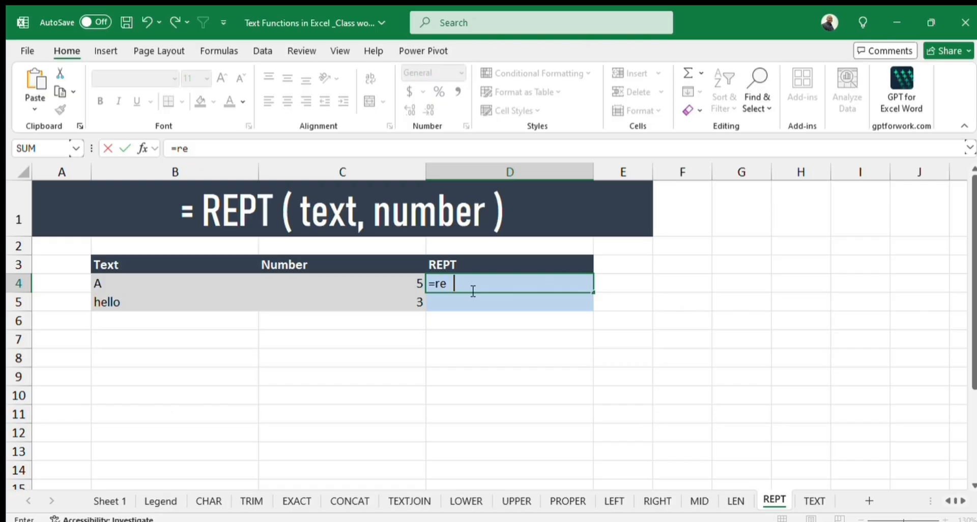
text(pt)
key(Tab)
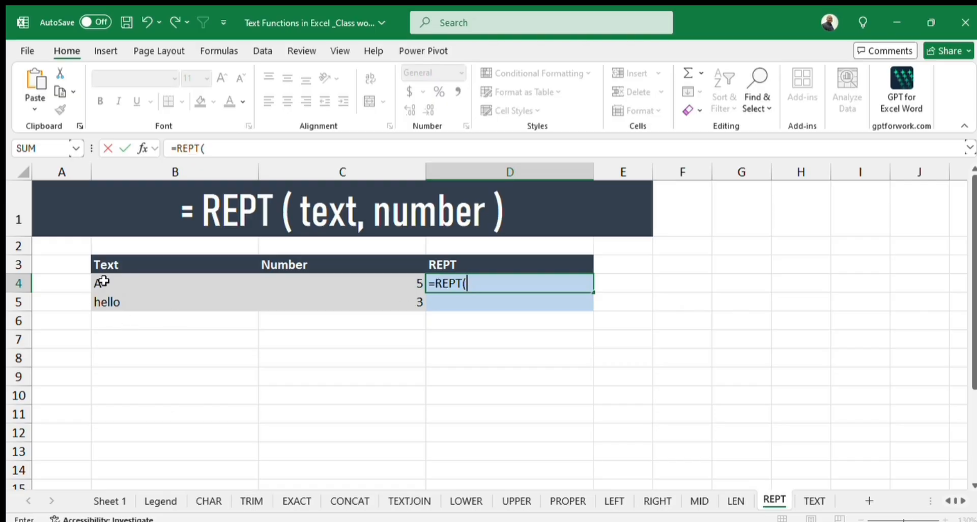
click(96, 281)
text(,)
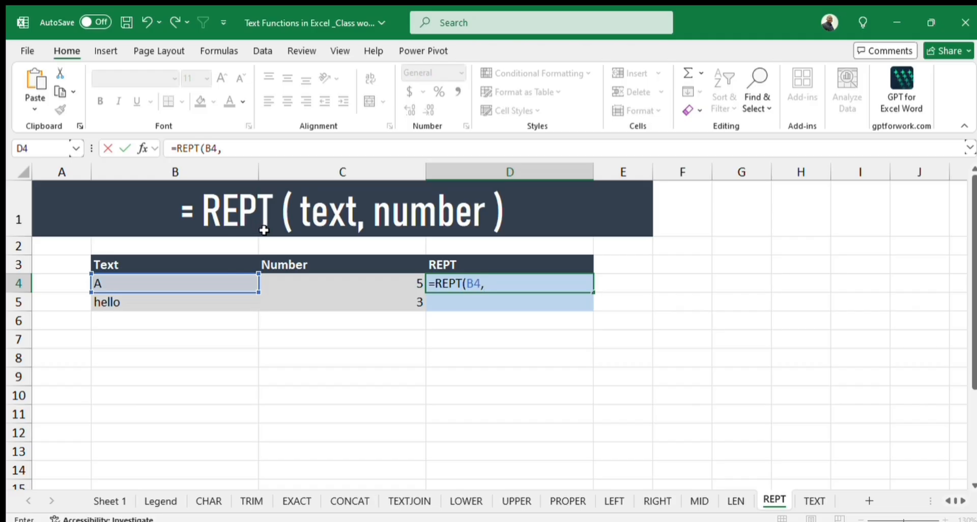
click(407, 283)
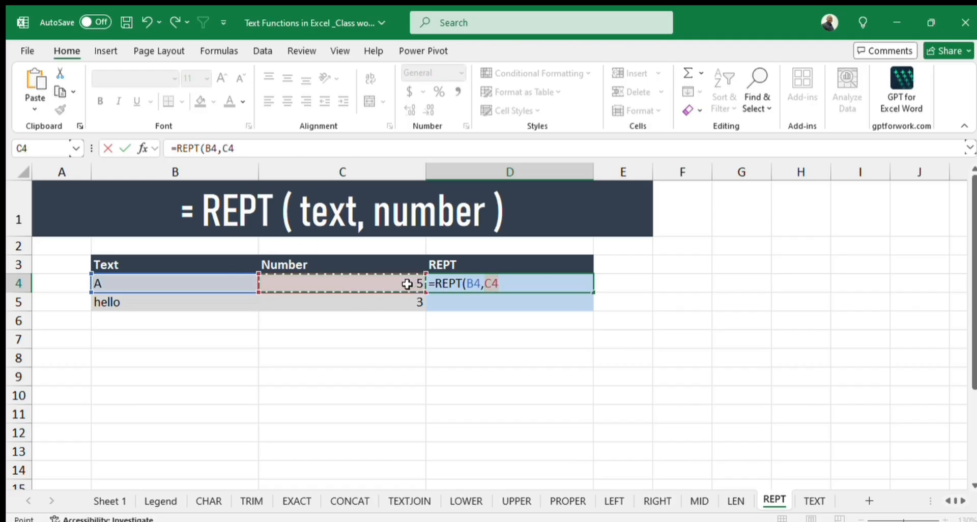
text())
key(Return)
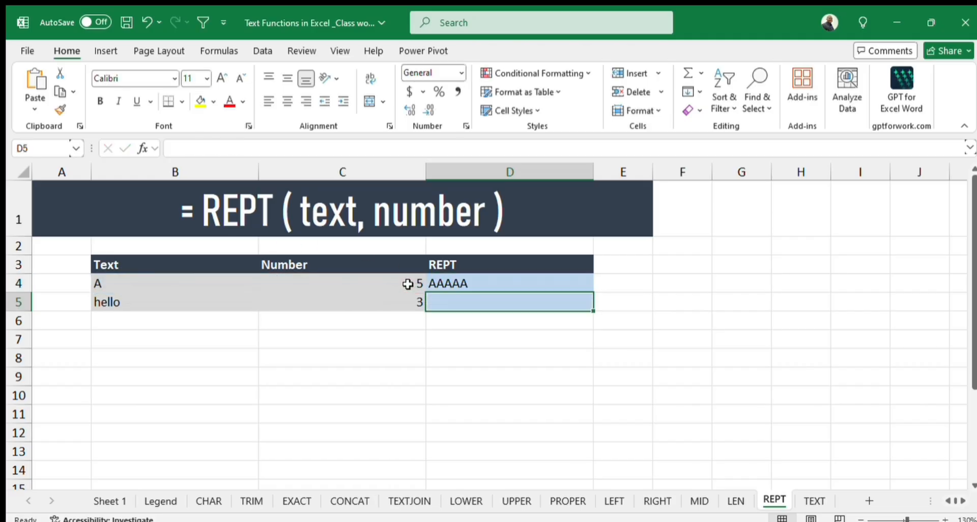
click(494, 285)
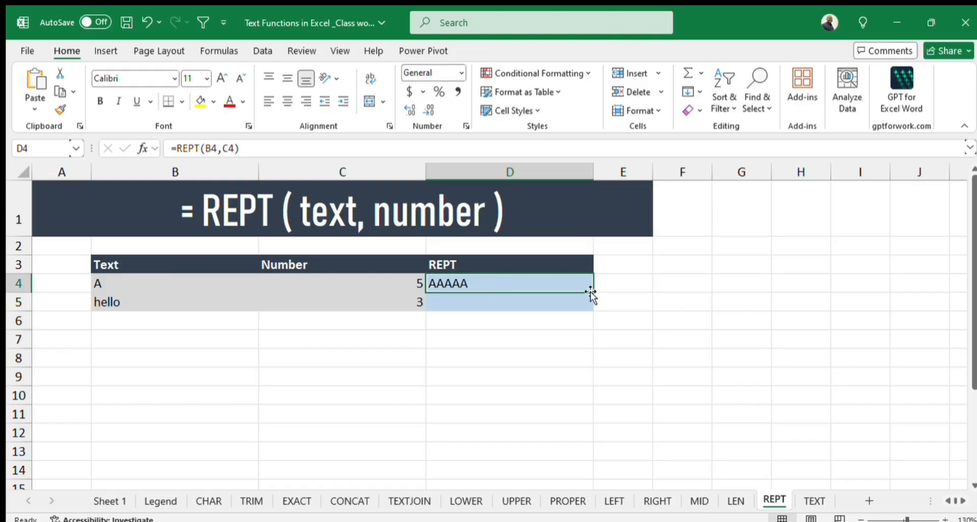
drag(590, 294, 591, 311)
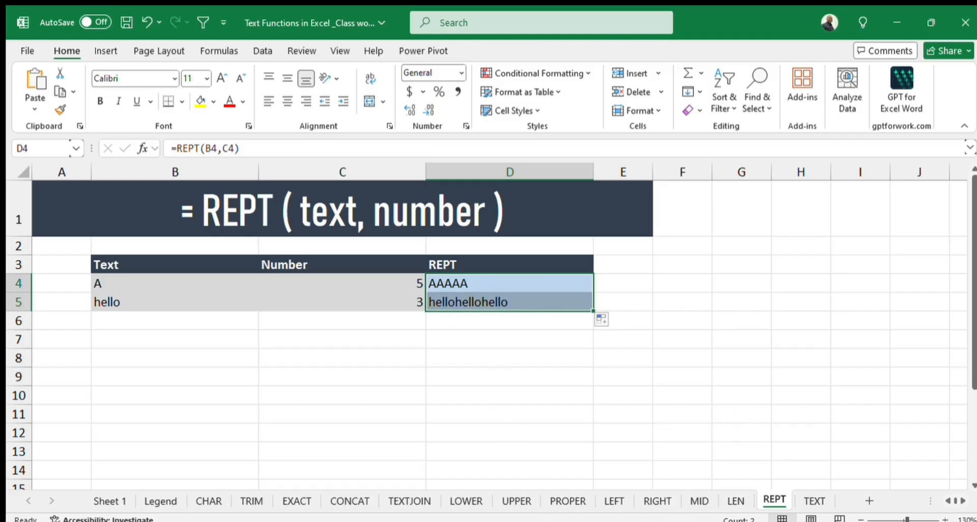
On the TEXT sheet, enter =TEXT(B4,C4) in D4 to apply the listed format to the first value.
click(815, 501)
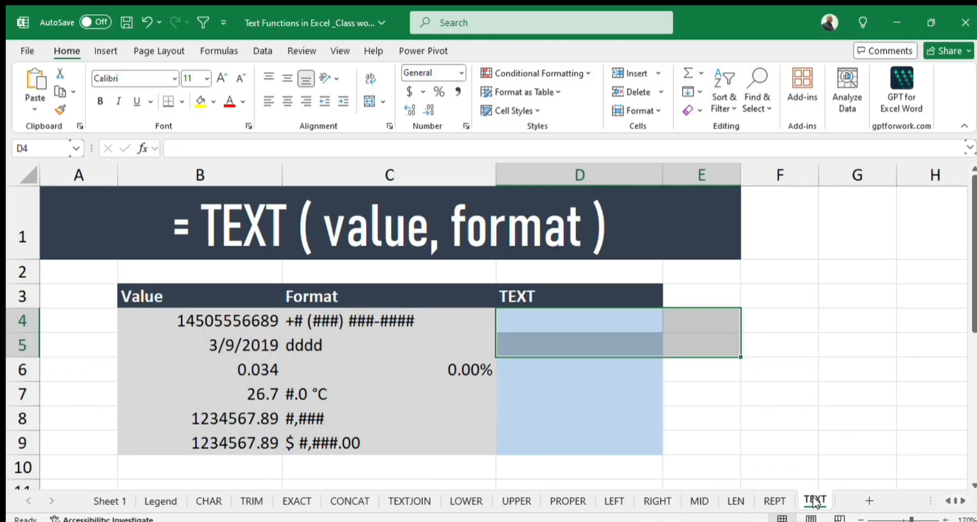
click(534, 316)
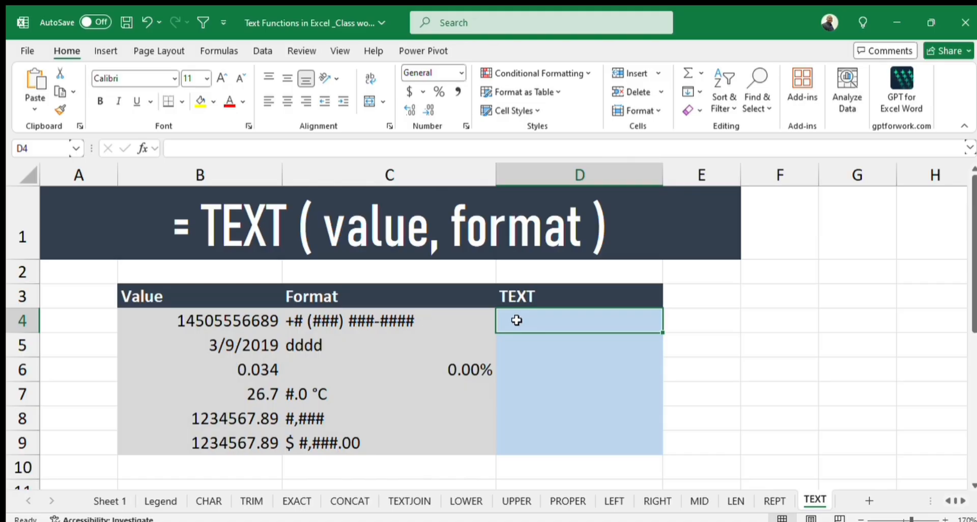
text(=text)
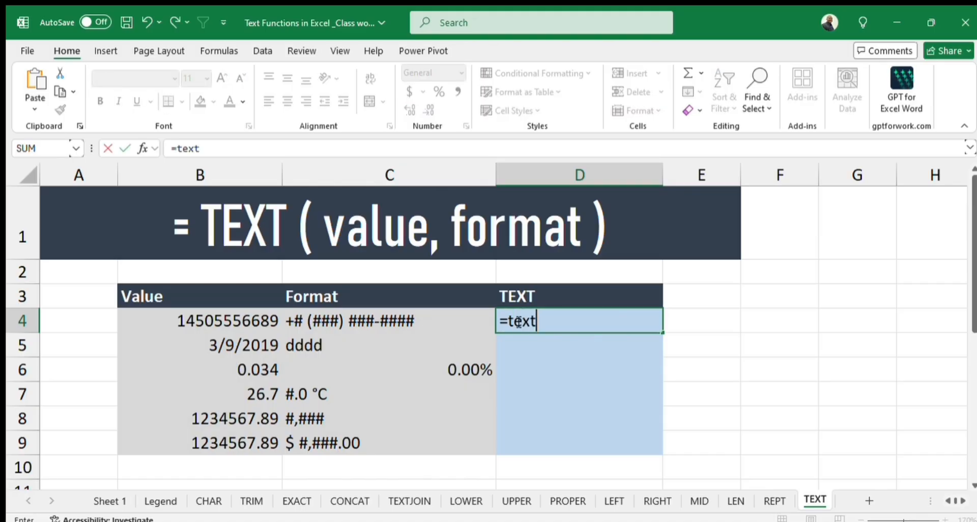
key(Tab)
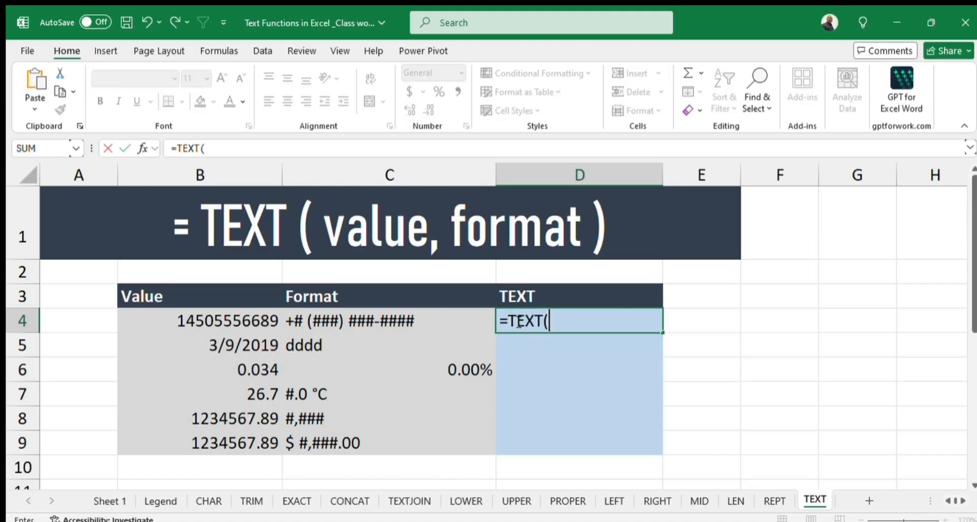
click(227, 319)
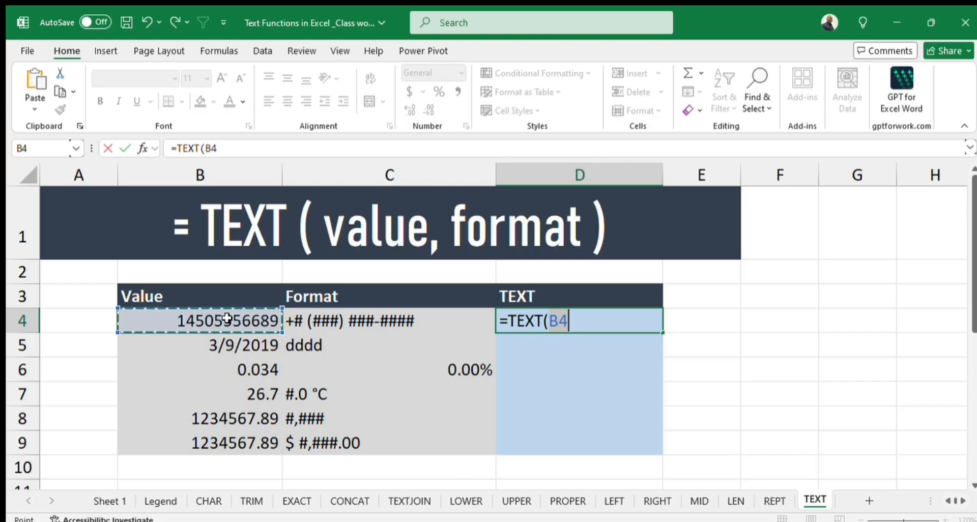
text(,)
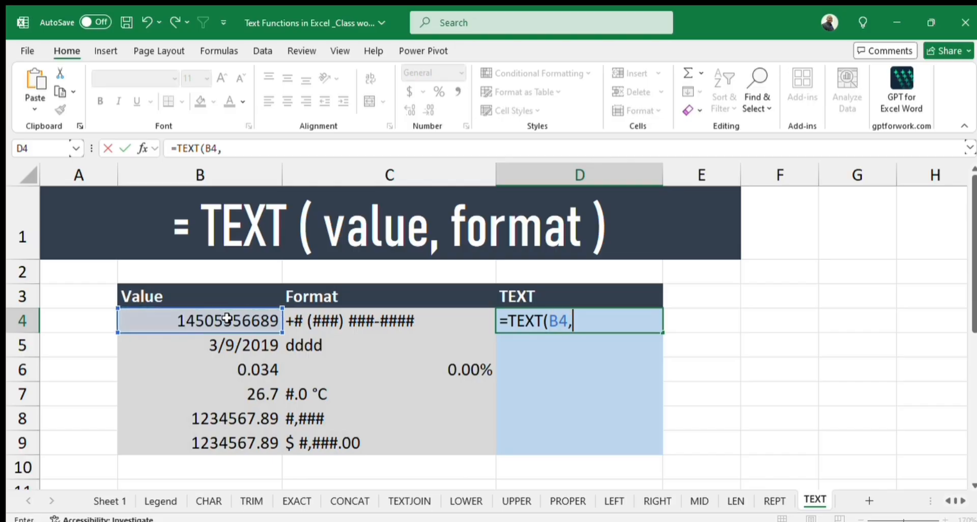
click(342, 327)
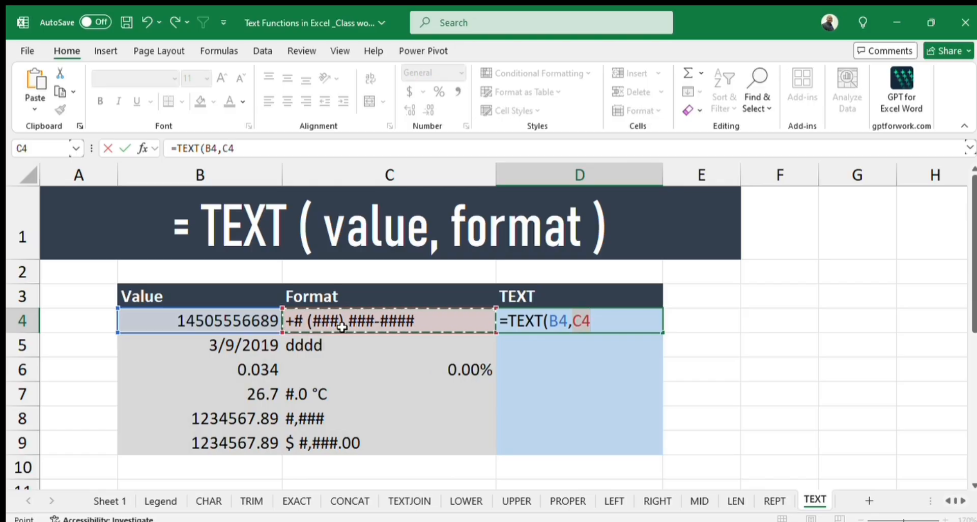
text())
key(Return)
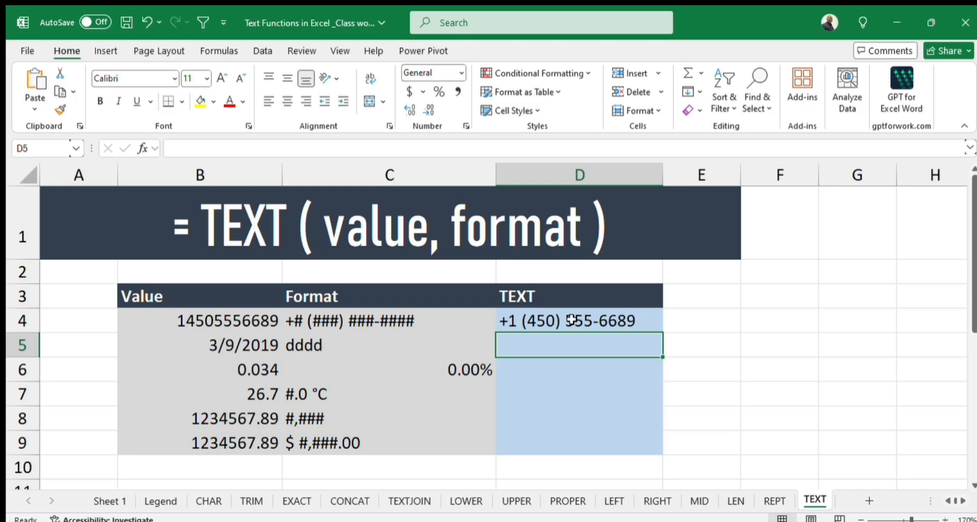
Enter =TEXT(B4,"+# (###) ###-####") in E4, with the format code written directly in the formula.
click(670, 320)
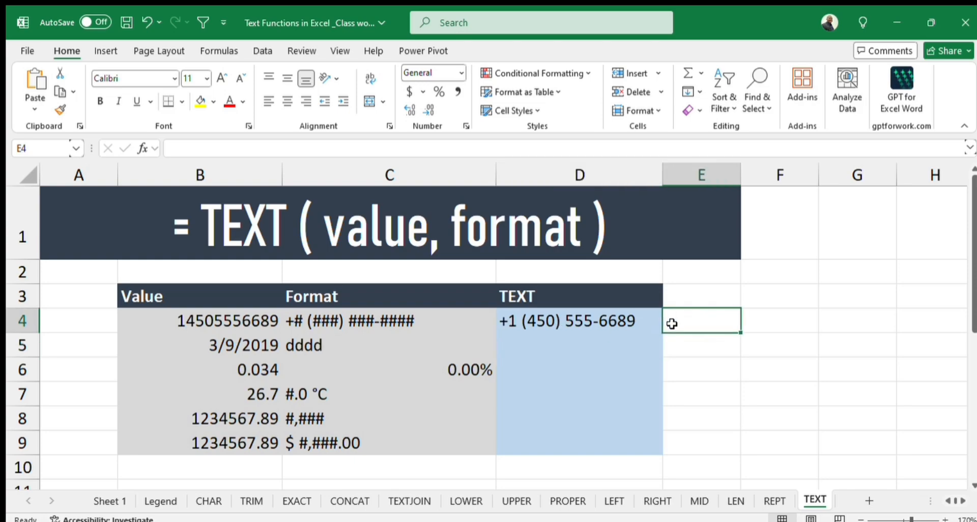
text(=text)
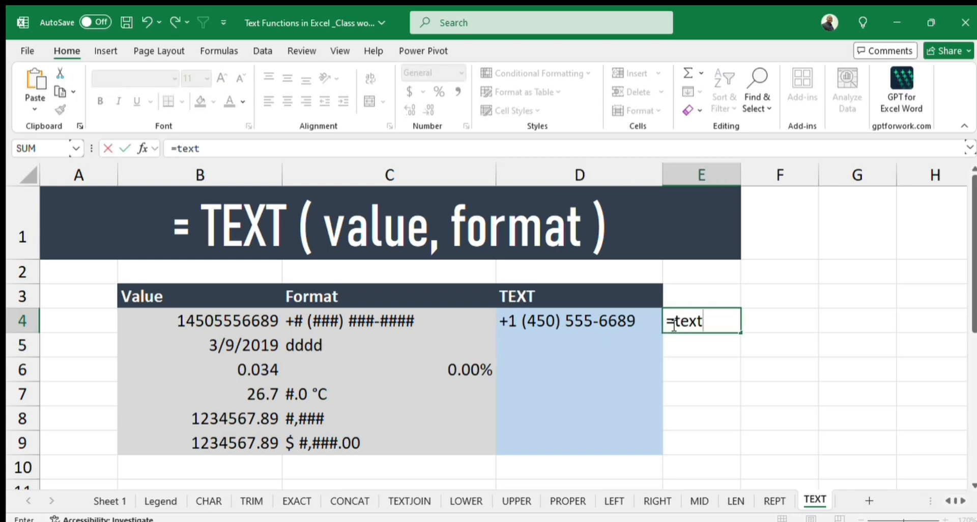
key(Tab)
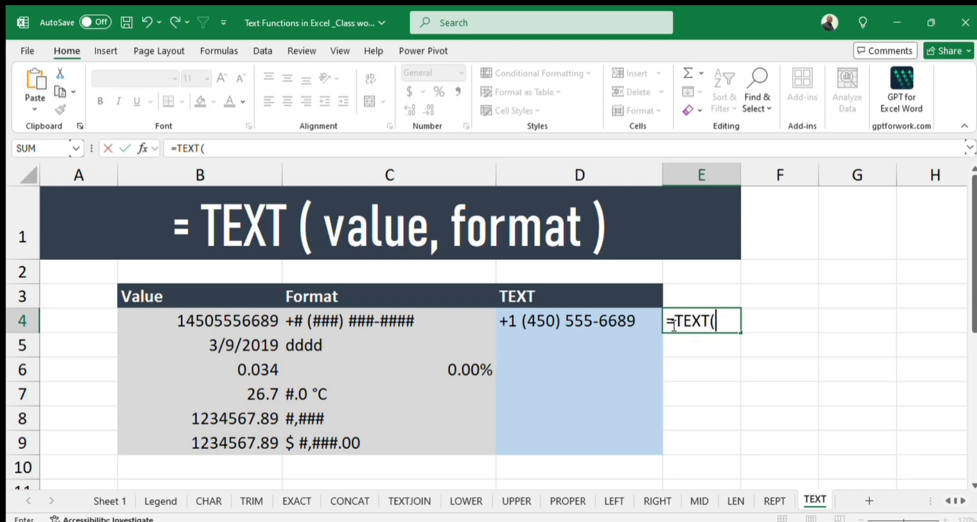
click(202, 320)
text(,)
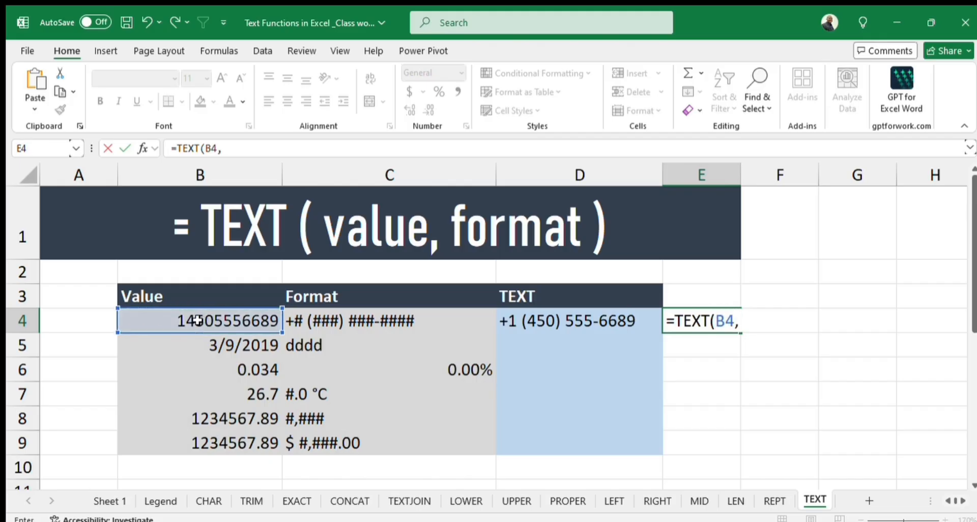
text("+#)
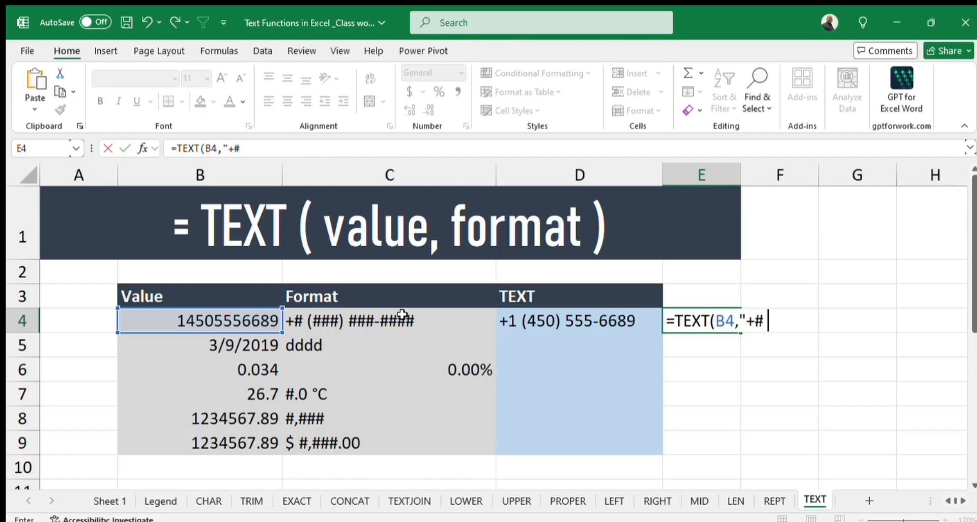
text( (###)
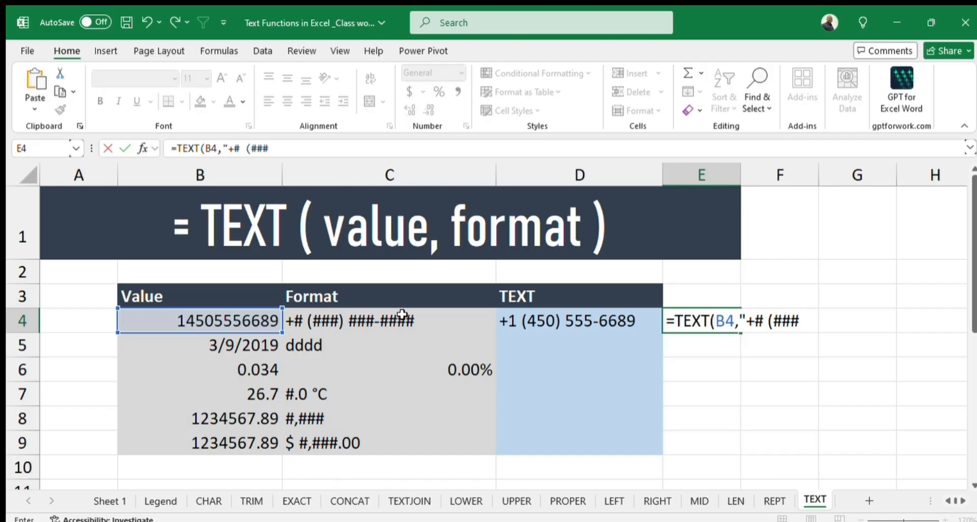
text() ###)
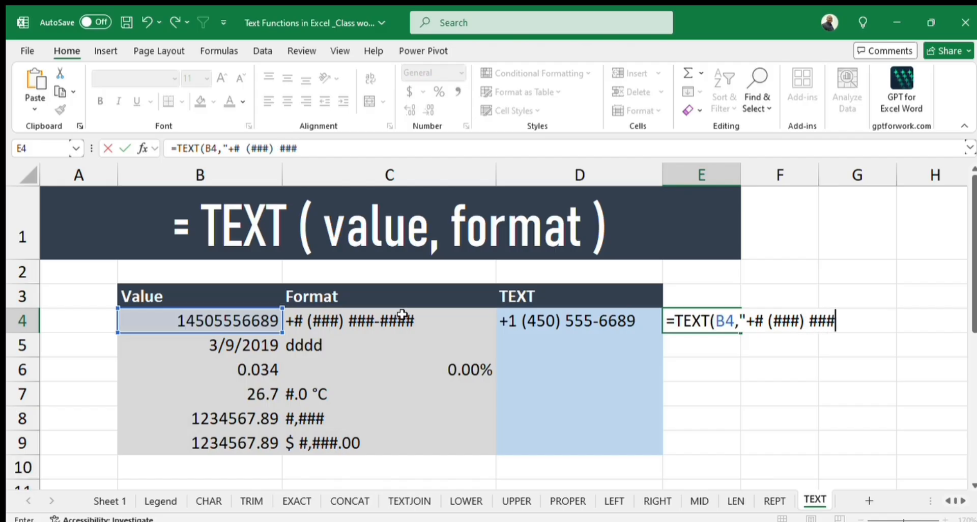
text(-####)
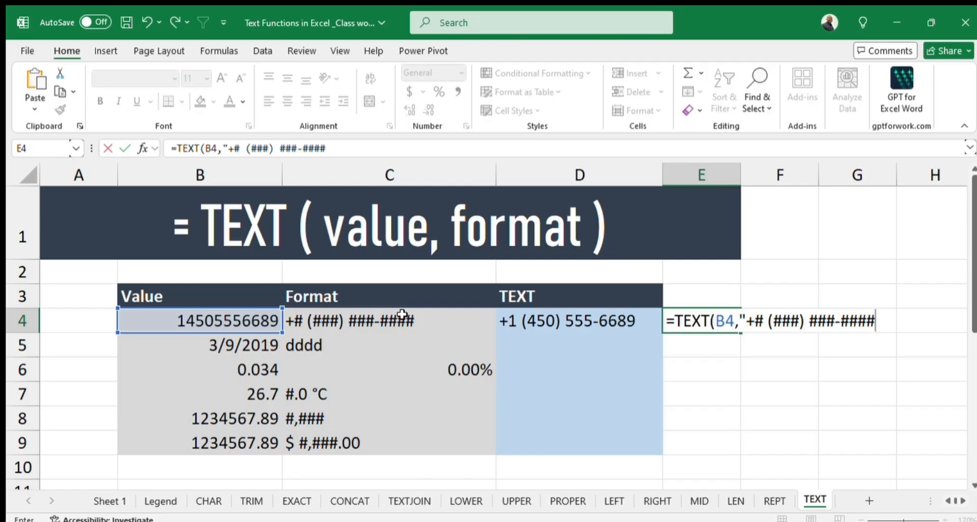
text("))
key(Return)
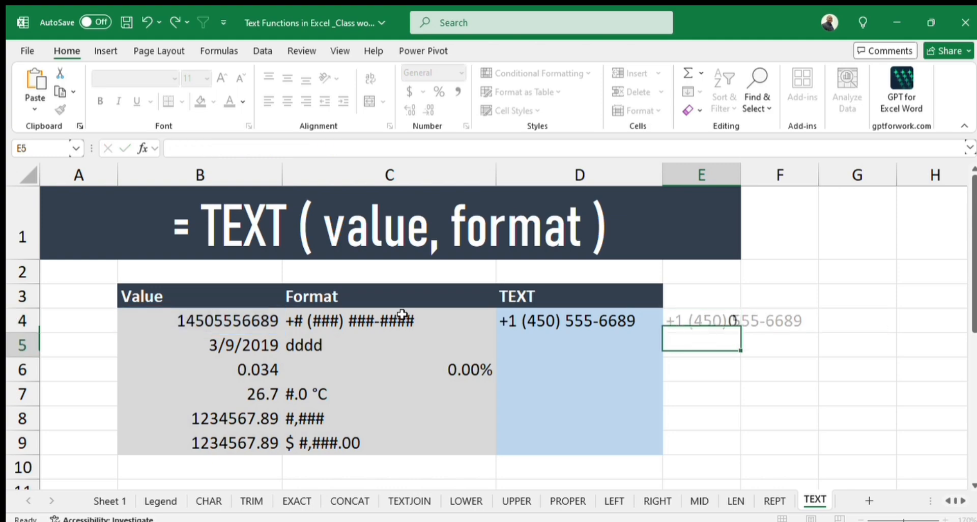
click(722, 324)
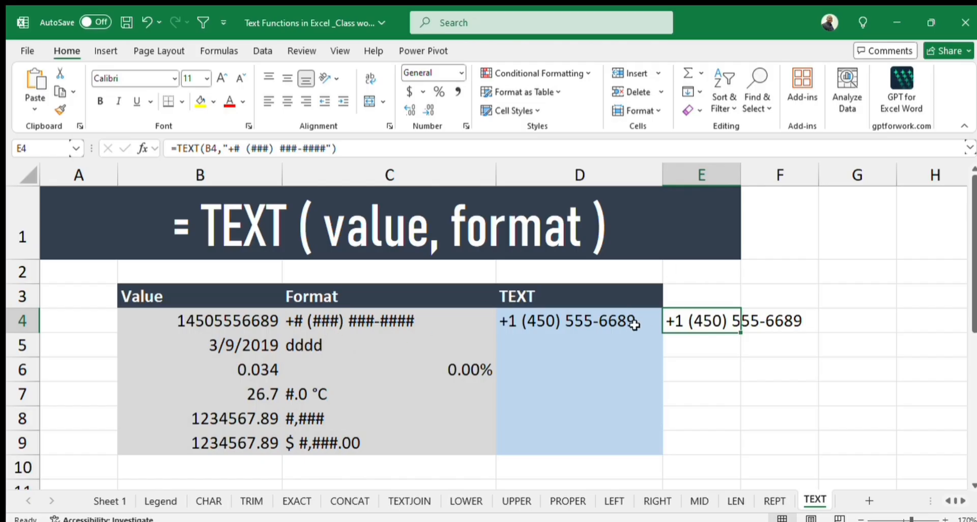
Fill the TEXT formula from D4 down to D9.
click(592, 340)
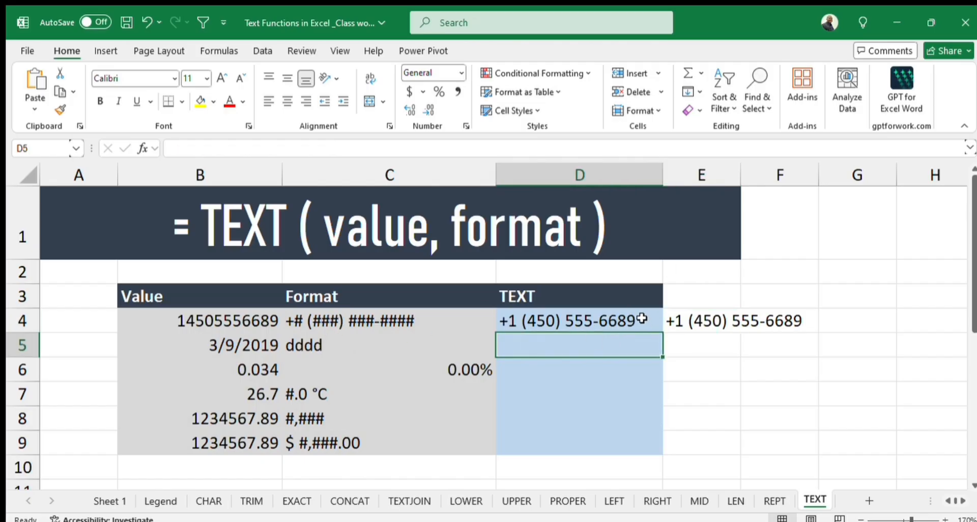
key(shift+Return)
drag(661, 330, 661, 454)
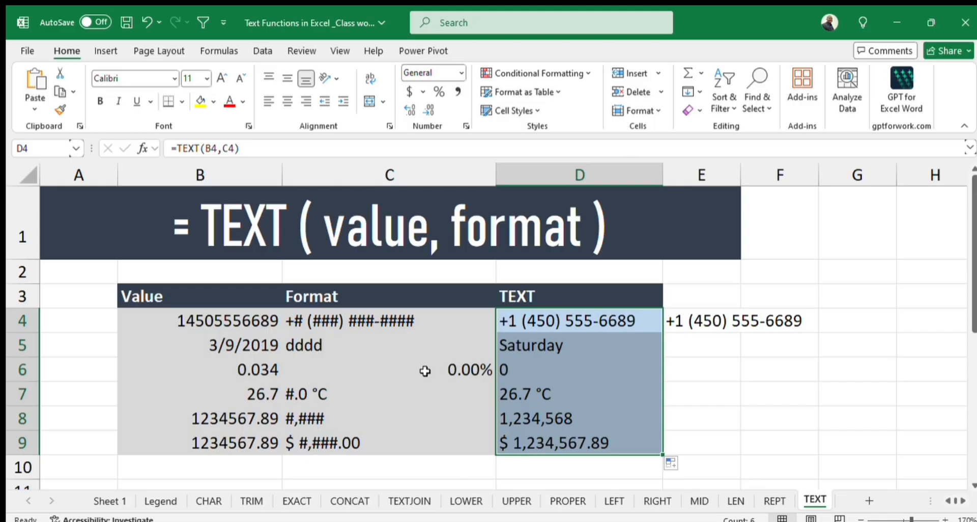
Check the percentage format in C6 and clear the TEXT formula from D6.
click(310, 373)
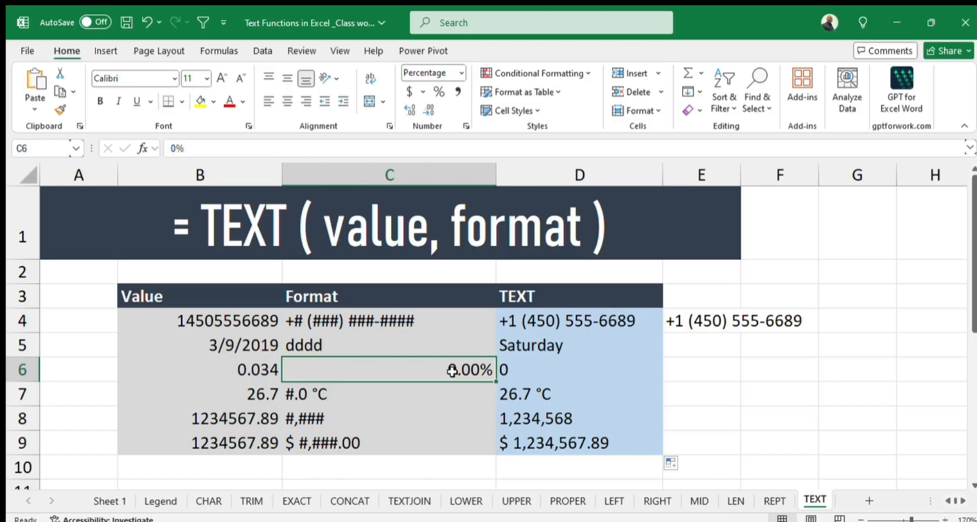
click(524, 372)
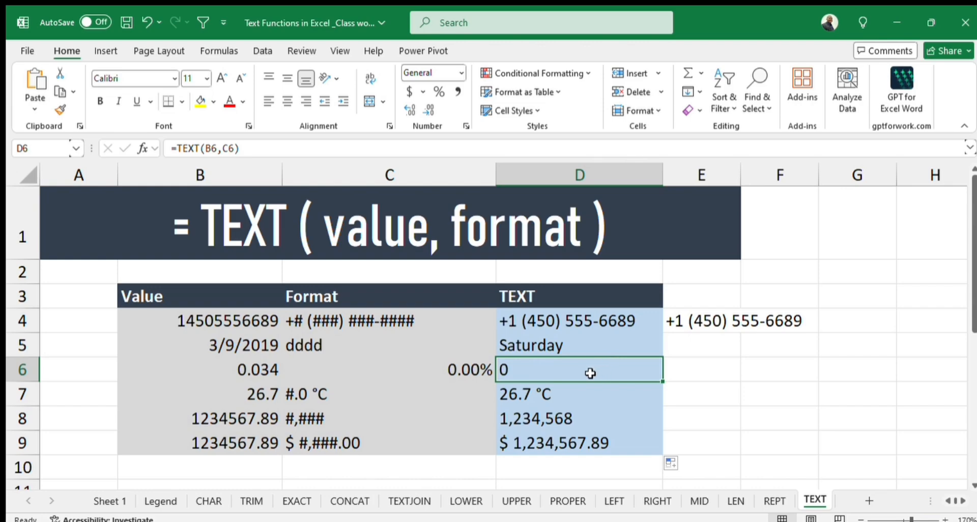
key(Delete)
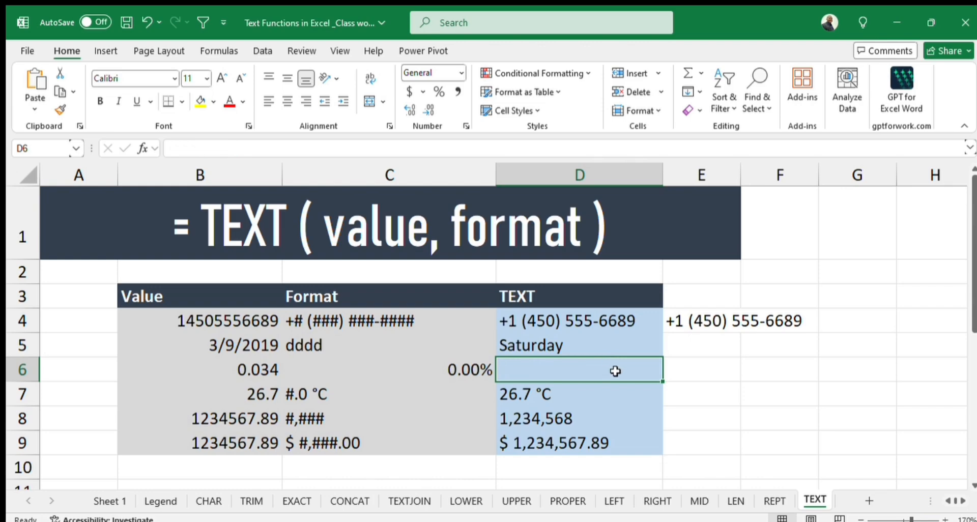